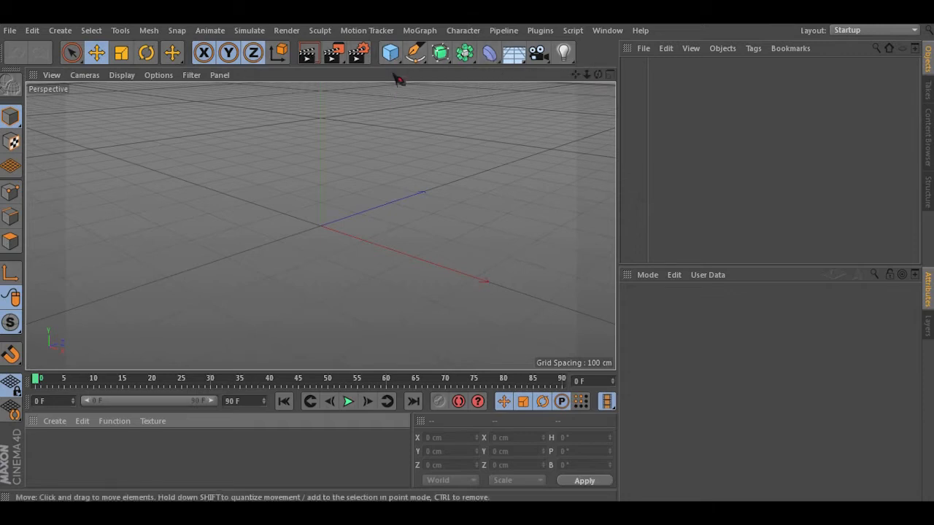
click(395, 59)
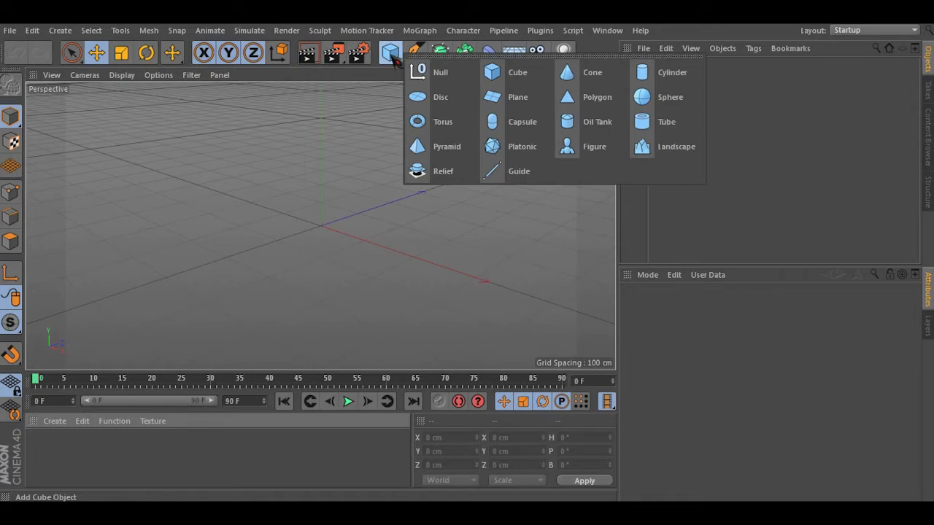
click(392, 57)
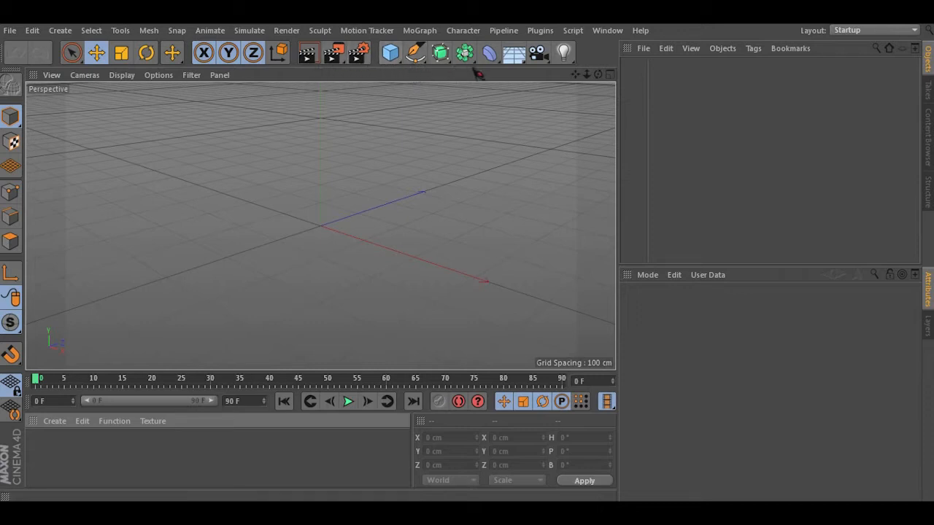
click(393, 54)
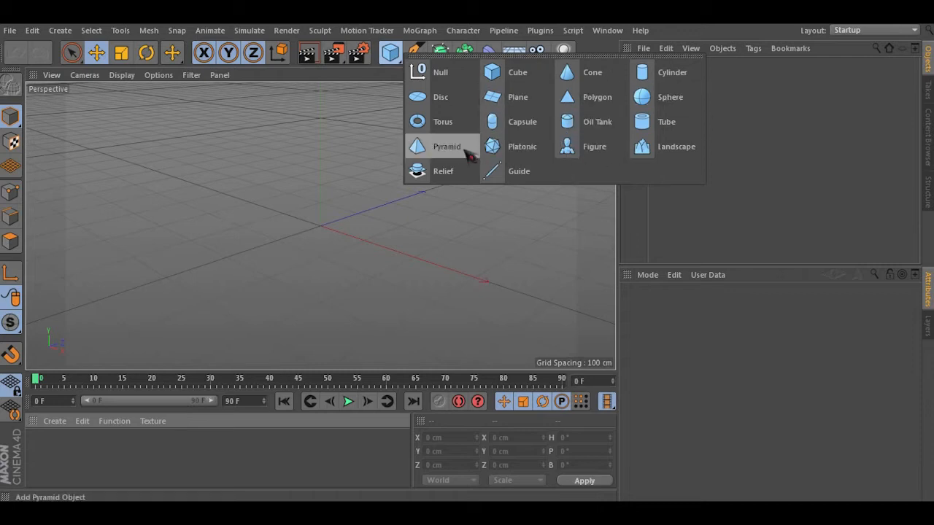
click(357, 162)
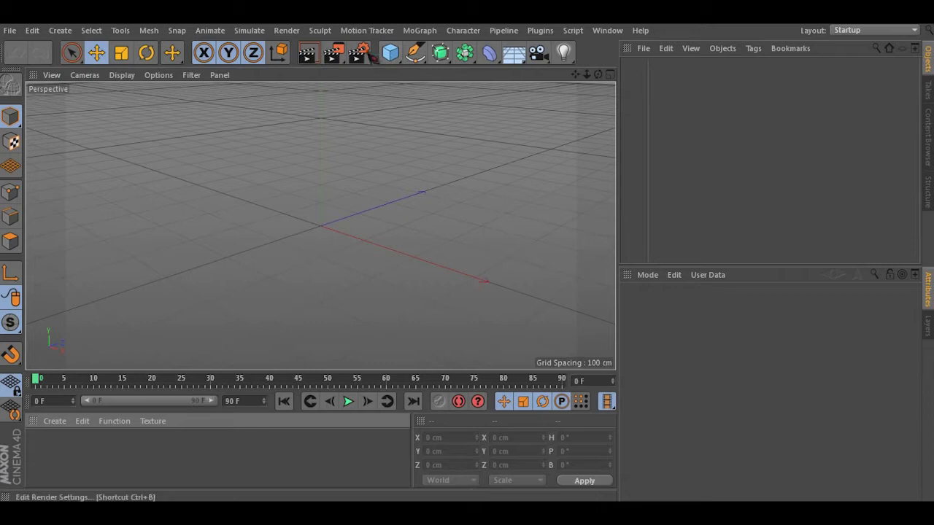
- Add a cube primitive with the default dimensions to the empty scene
click(394, 56)
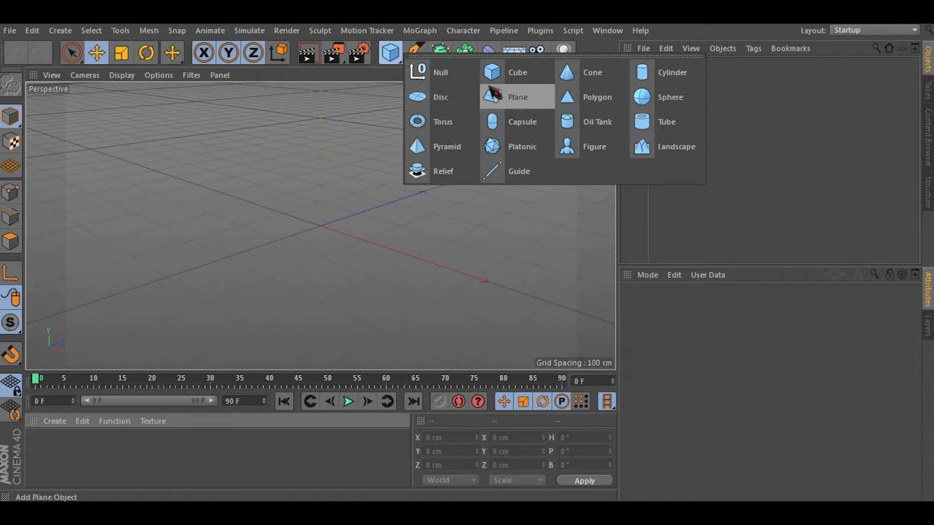
click(393, 58)
click(392, 57)
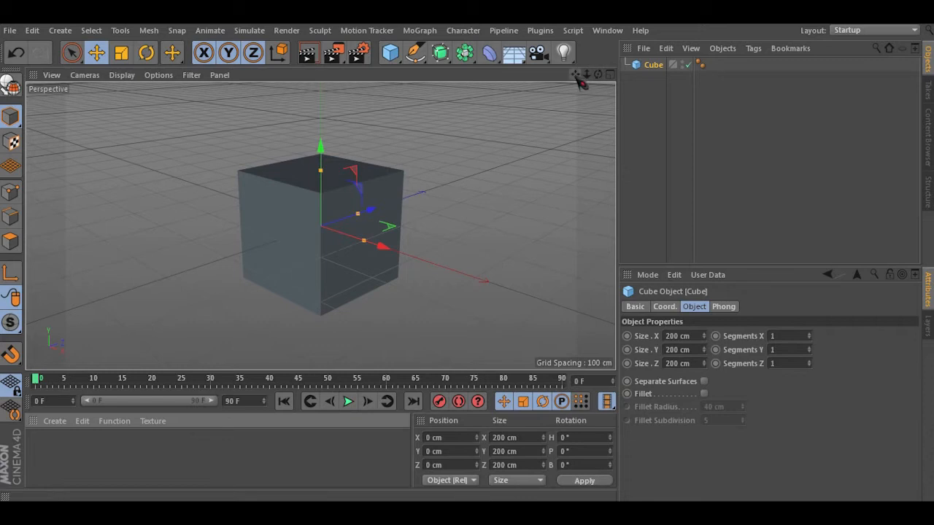
- Pan, zoom and orbit the perspective view to examine the cube from different sides
alt+middle_drag(474, 263, 258, 273)
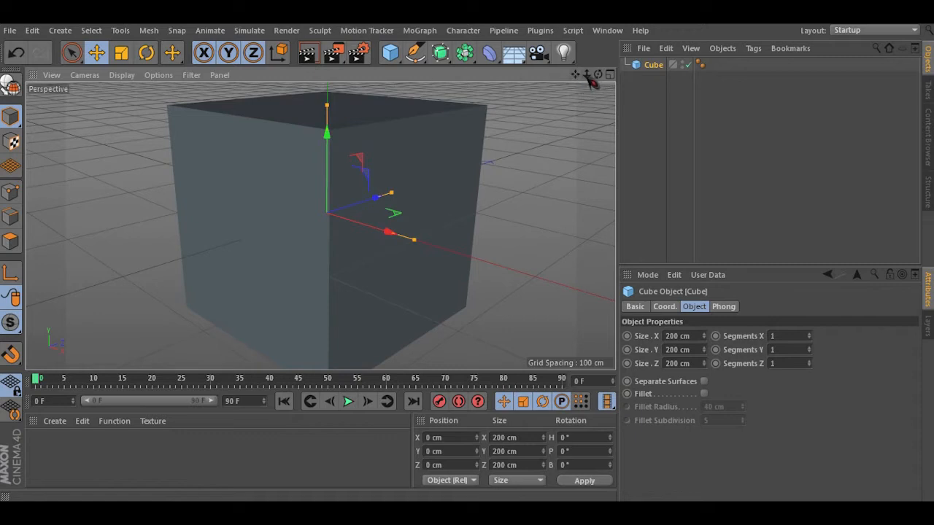
alt+drag(473, 263, 472, 262)
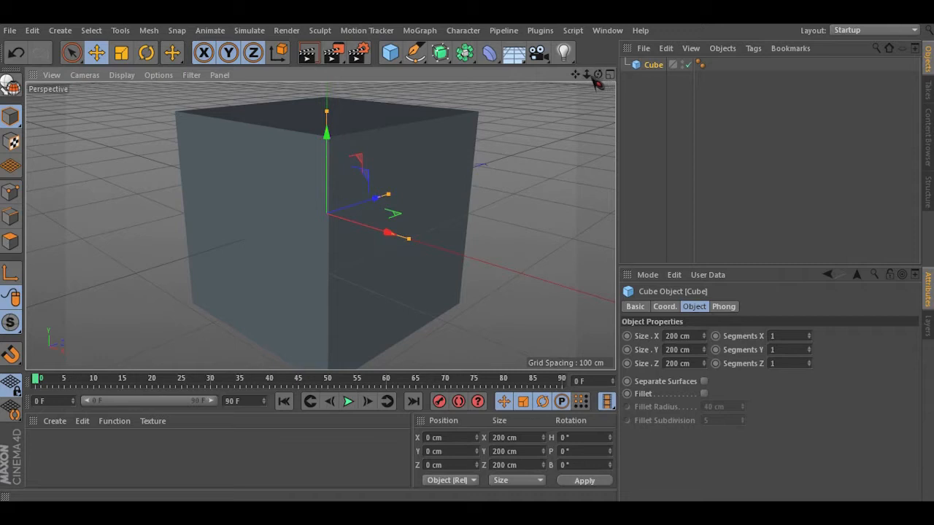
drag(594, 82, 598, 82)
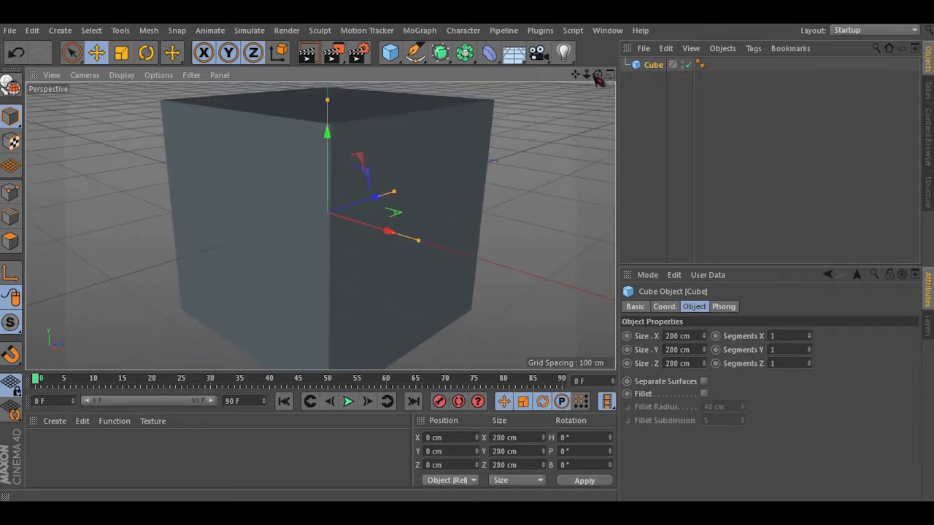
alt+drag(474, 260, 478, 254)
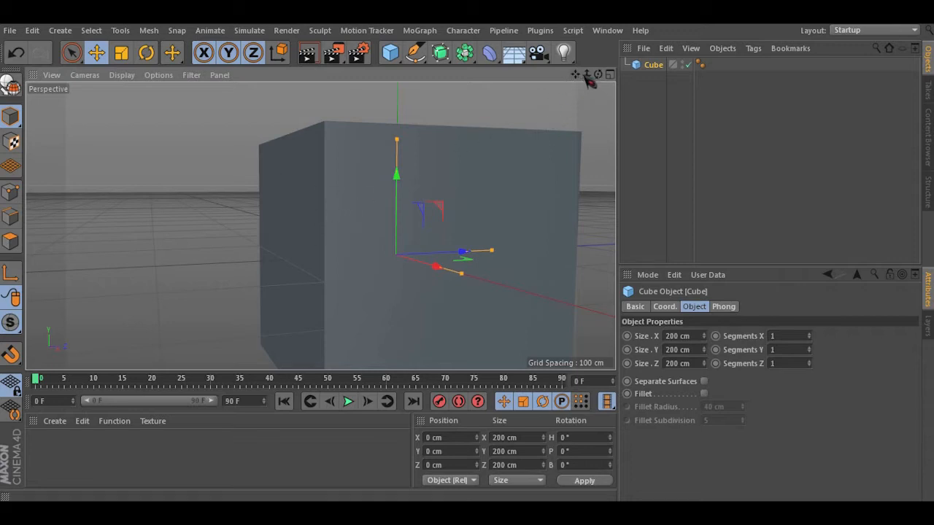
drag(598, 75, 473, 263)
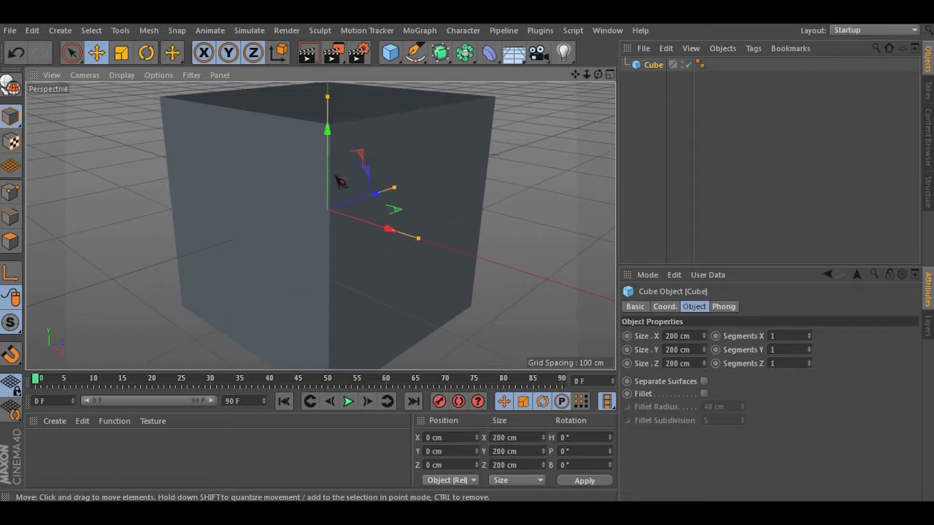
alt+drag(341, 180, 302, 240)
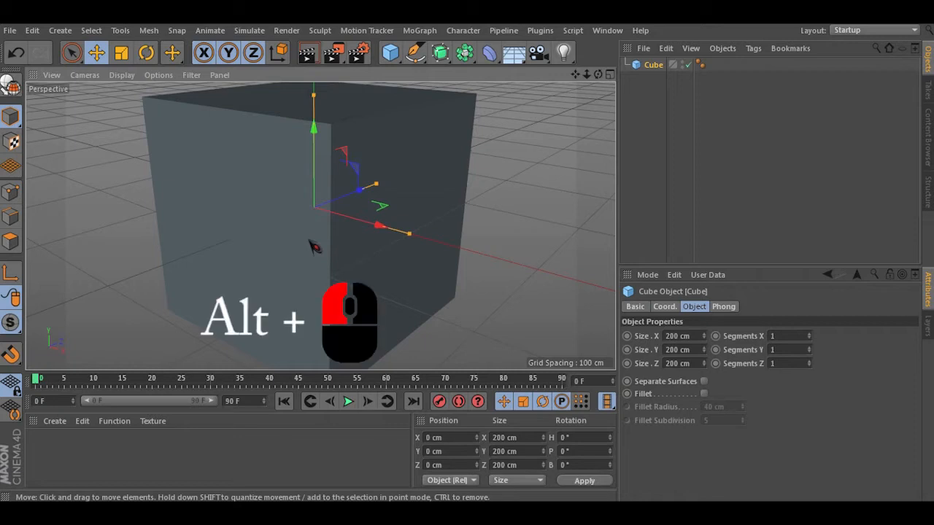
alt+drag(315, 248, 270, 217)
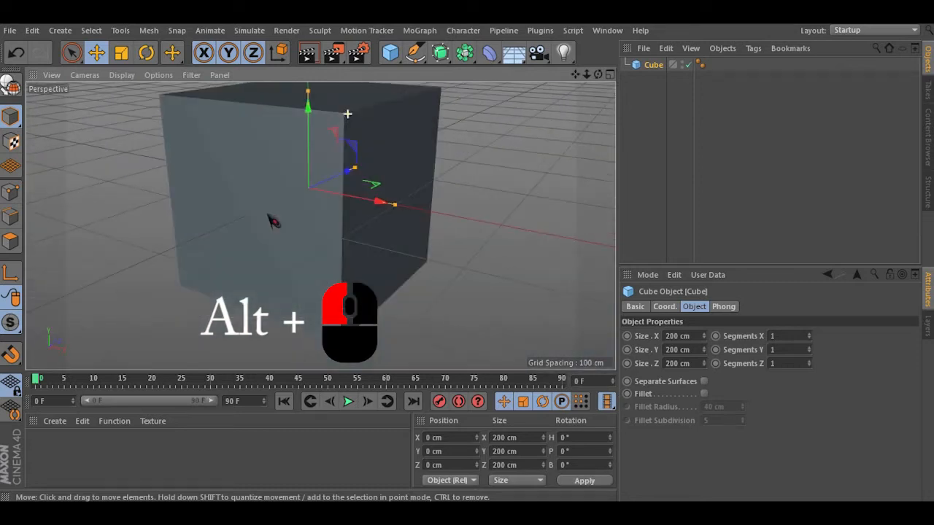
alt+drag(327, 155, 309, 198)
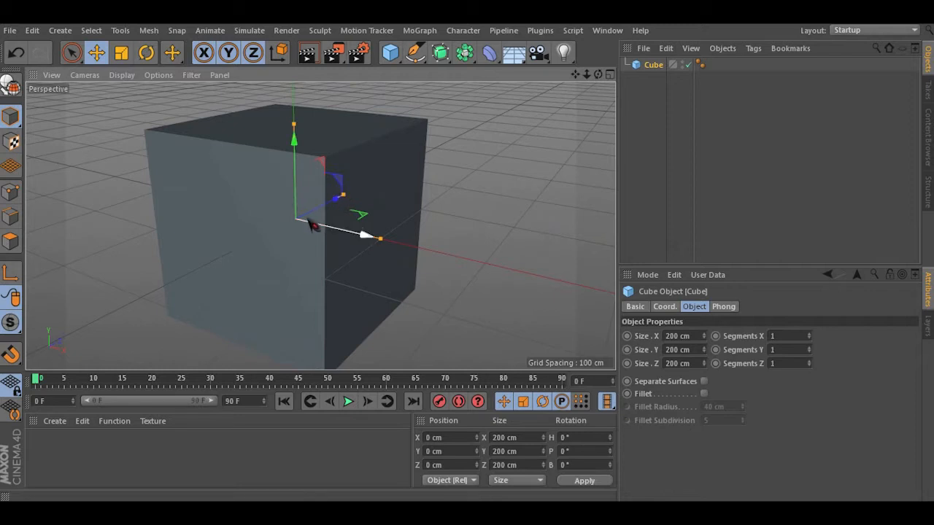
- Zoom the perspective view in and out to examine the cube up close and from farther away
scroll(298, 215, down, 3)
scroll(298, 213, up, 8)
scroll(298, 213, down, 2)
scroll(299, 215, down, 3)
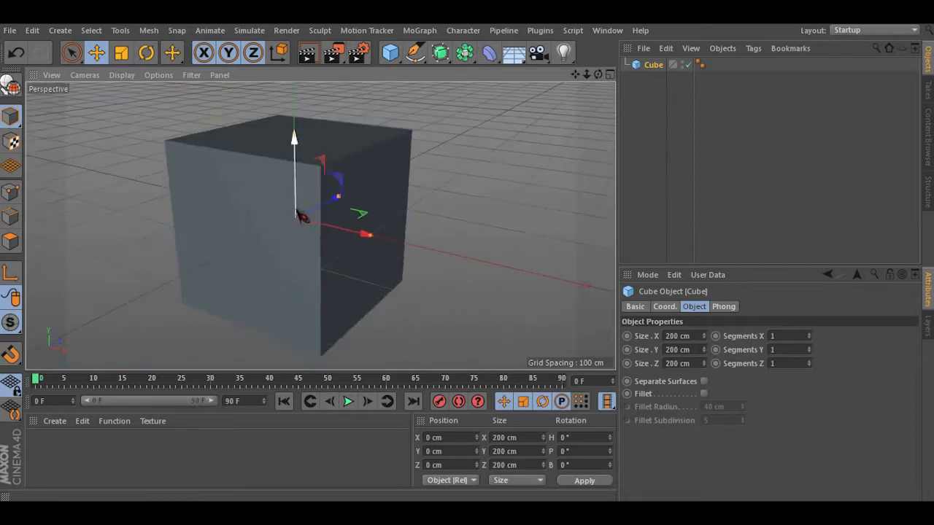
scroll(297, 212, up, 7)
scroll(243, 202, down, 4)
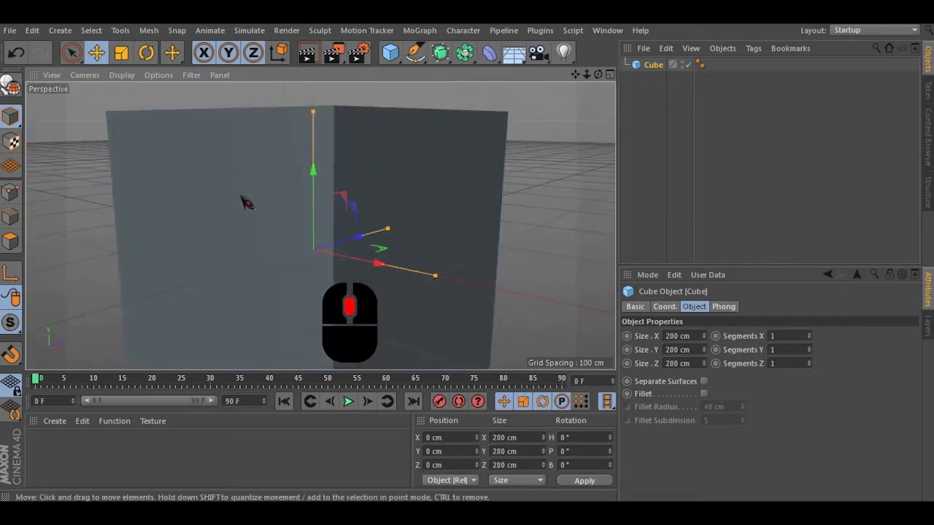
scroll(297, 244, up, 3)
scroll(296, 241, down, 2)
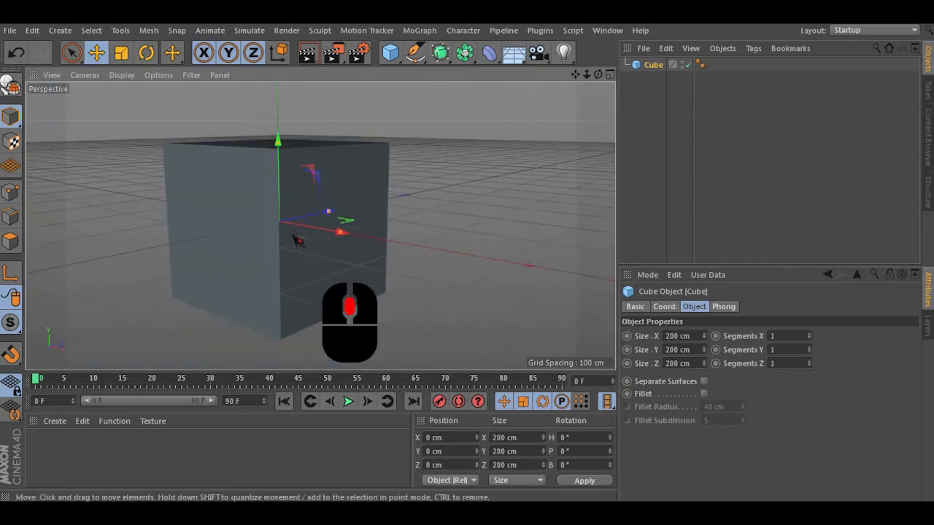
scroll(295, 239, up, 3)
scroll(295, 237, down, 4)
scroll(296, 234, up, 4)
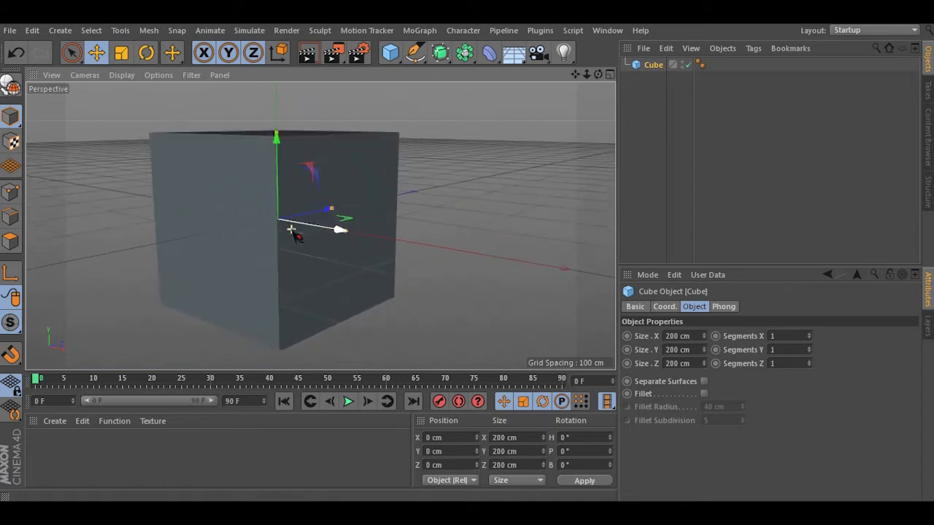
scroll(294, 236, down, 1)
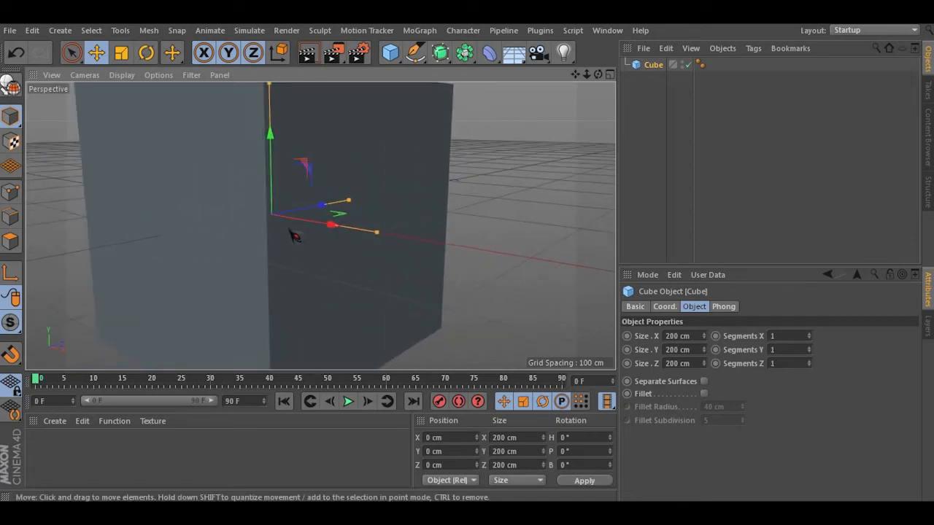
scroll(294, 235, down, 5)
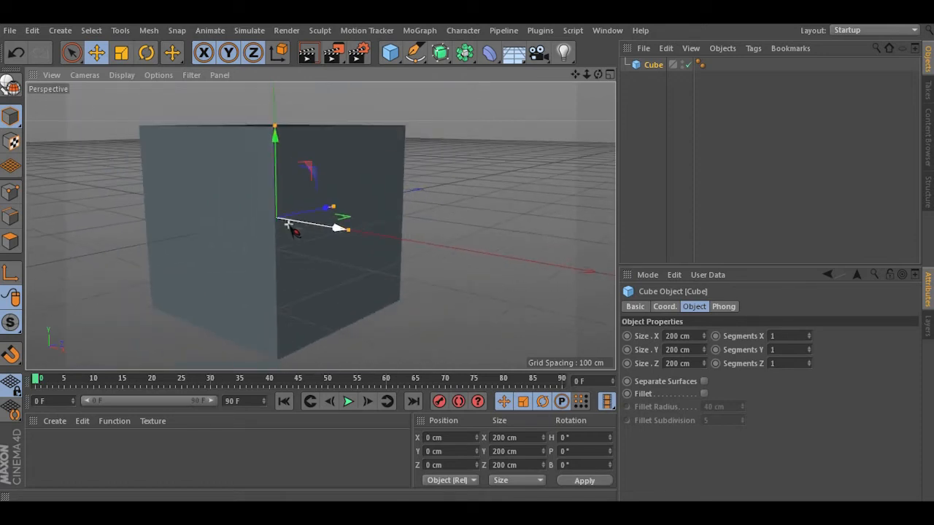
scroll(290, 226, down, 1)
scroll(288, 222, up, 2)
scroll(287, 221, down, 1)
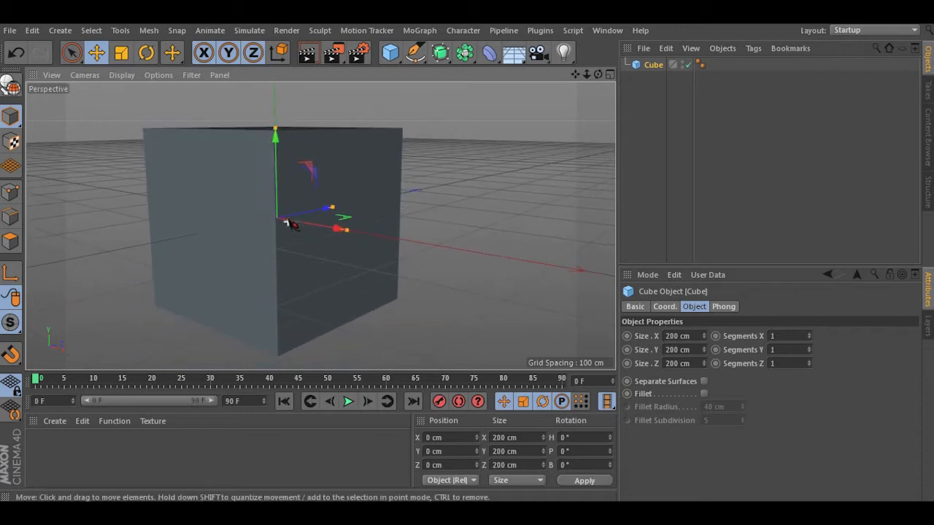
scroll(268, 142, up, 3)
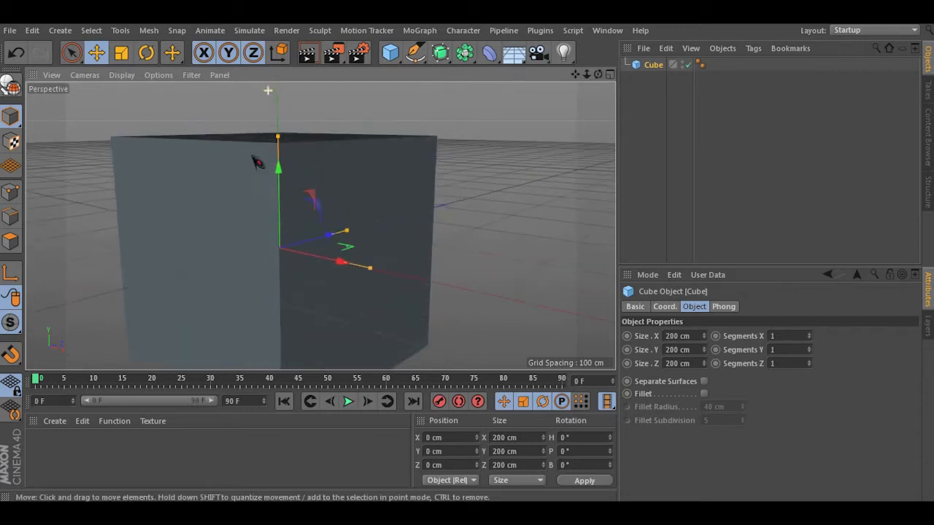
drag(585, 72, 473, 264)
scroll(279, 242, down, 2)
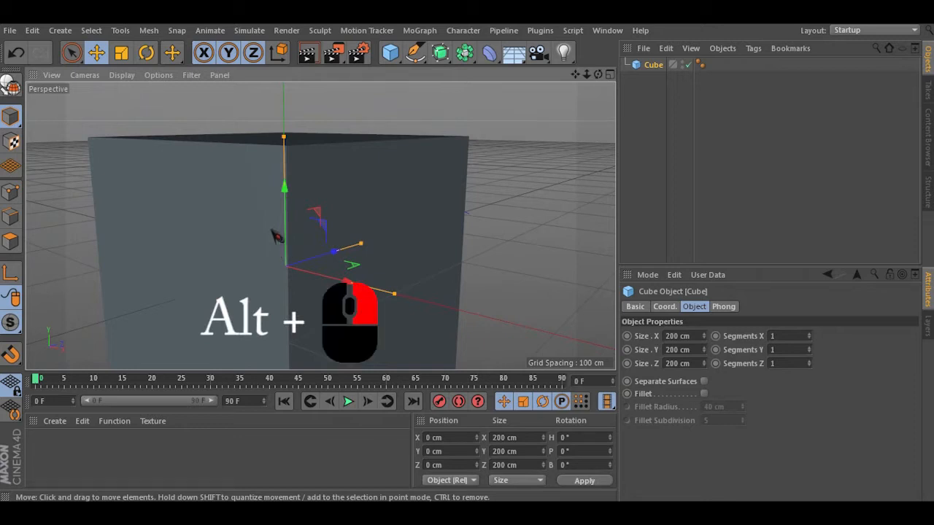
mouse_move(271, 229)
alt+right_down()
mouse_move(283, 370)
mouse_move(260, 154)
mouse_move(263, 226)
alt+right_up()
scroll(236, 294, up, 4)
scroll(236, 294, down, 3)
scroll(237, 294, up, 3)
scroll(237, 292, down, 3)
scroll(241, 292, up, 2)
scroll(244, 290, up, 1)
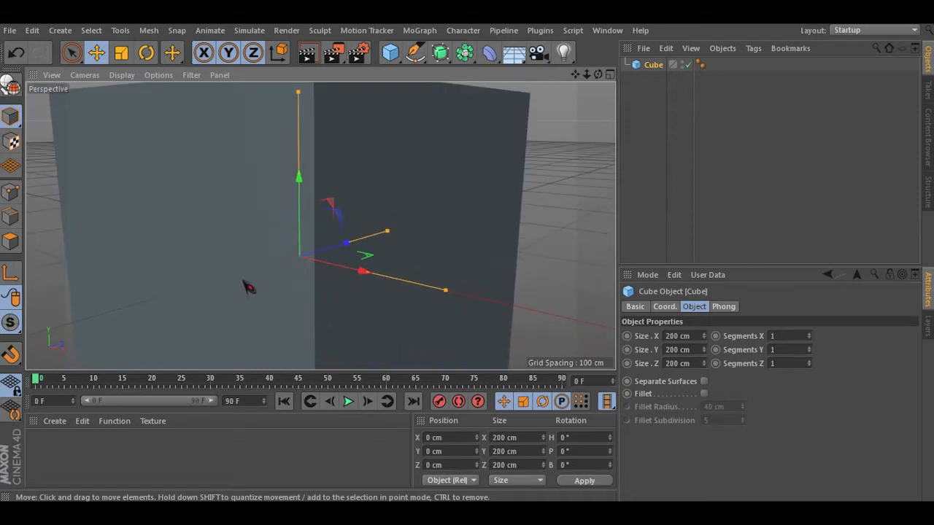
scroll(245, 283, down, 2)
scroll(244, 279, up, 1)
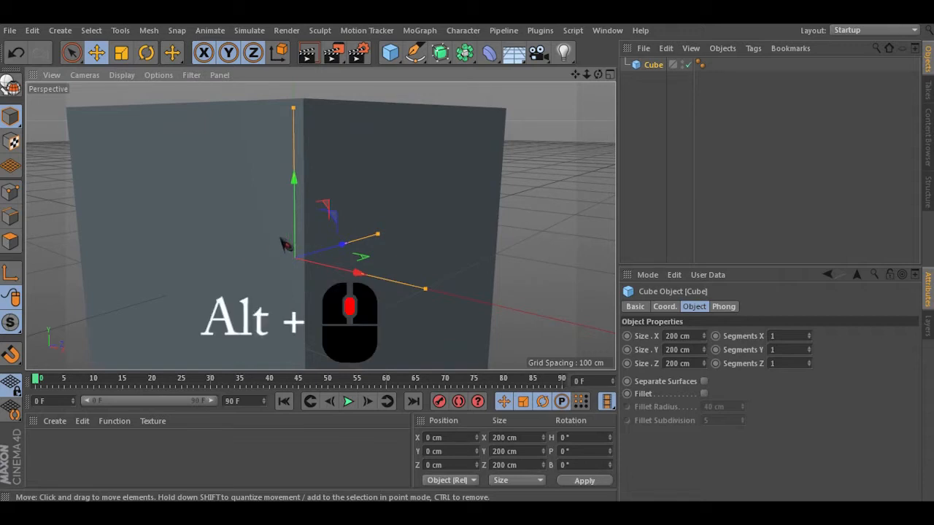
- Shift the view sideways and orbit around the cube to inspect its top and side faces
alt+middle_drag(284, 246, 338, 244)
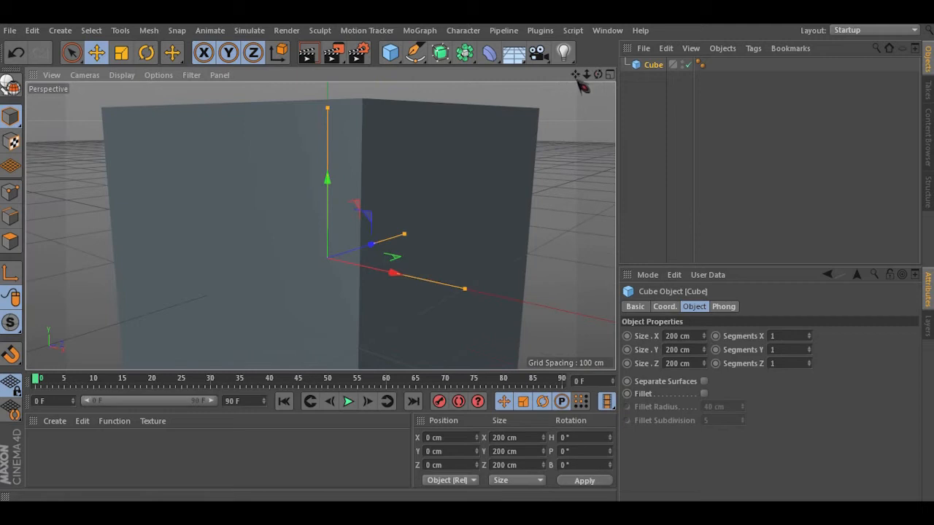
alt+middle_drag(474, 262, 471, 265)
alt+middle_drag(297, 183, 178, 208)
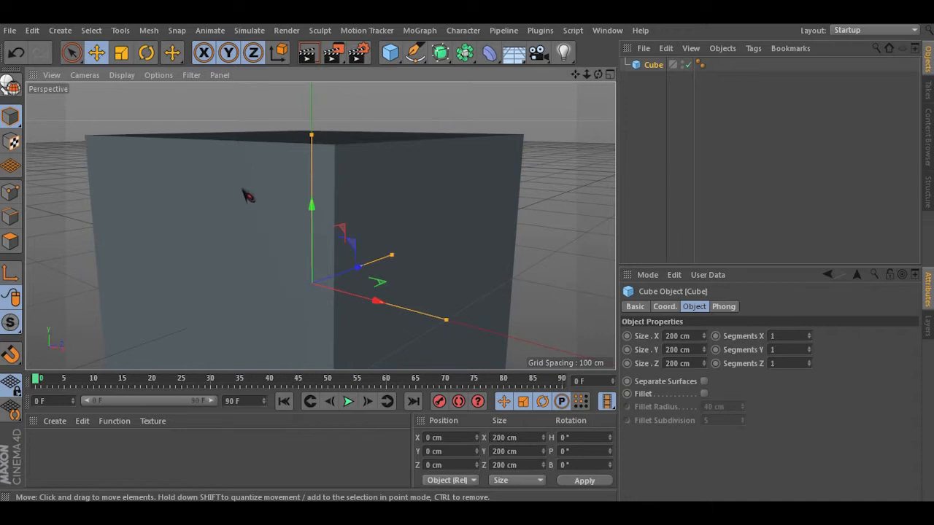
alt+middle_drag(132, 181, 324, 220)
alt+right_drag(323, 220, 310, 188)
alt+drag(310, 188, 302, 136)
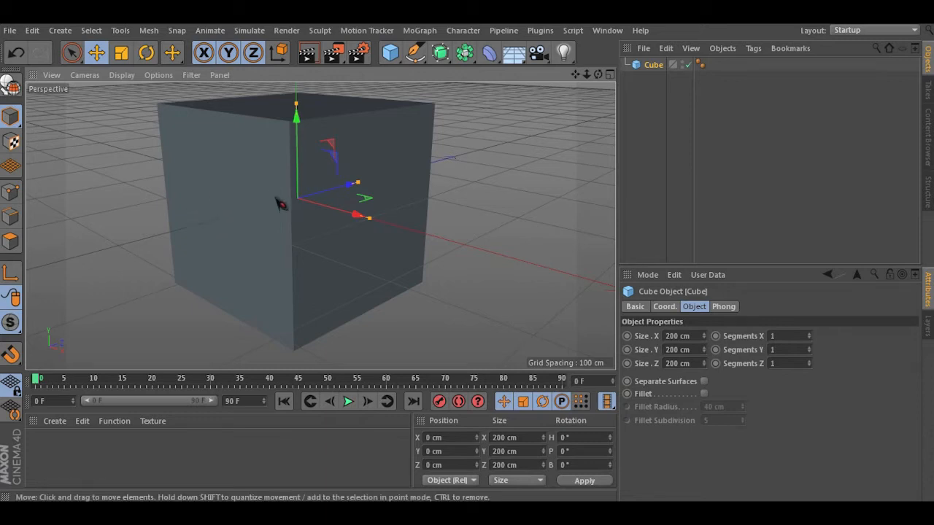
alt+drag(361, 157, 198, 167)
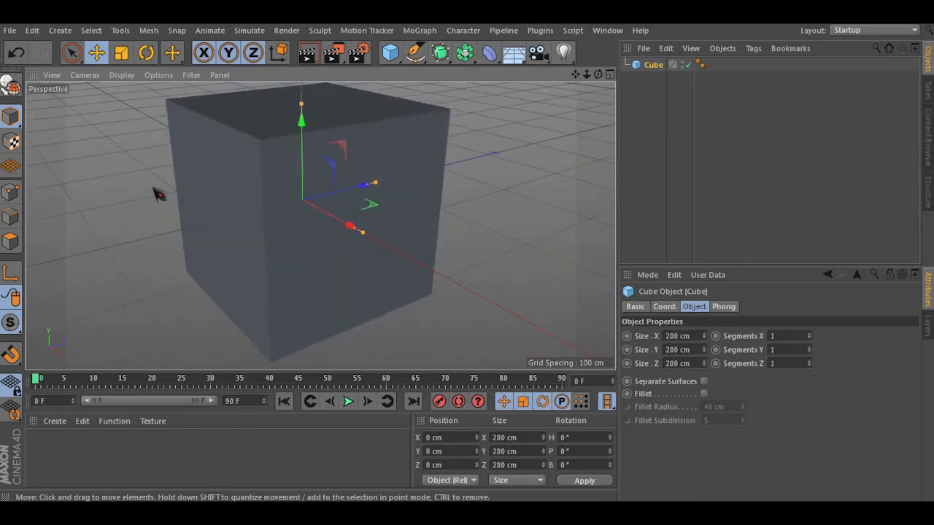
mouse_move(240, 199)
alt+mouse_down()
mouse_move(231, 209)
mouse_move(246, 200)
alt+mouse_up()
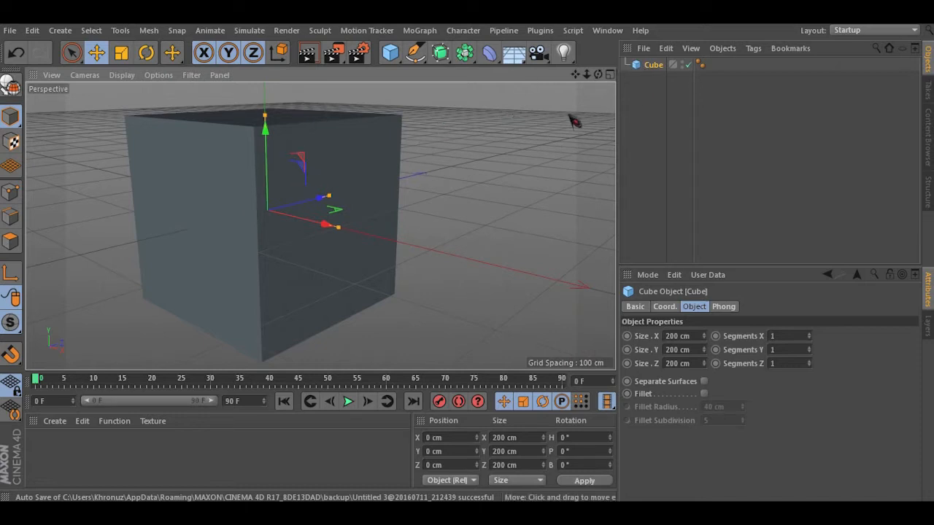
- Widen the name column of the object list and add three more cubes and a sphere to the scene
drag(693, 135, 774, 135)
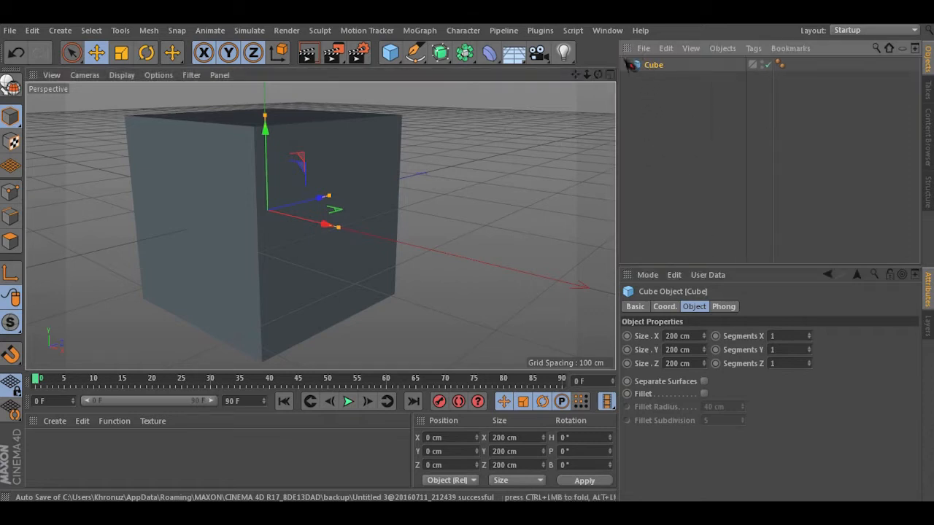
click(391, 58)
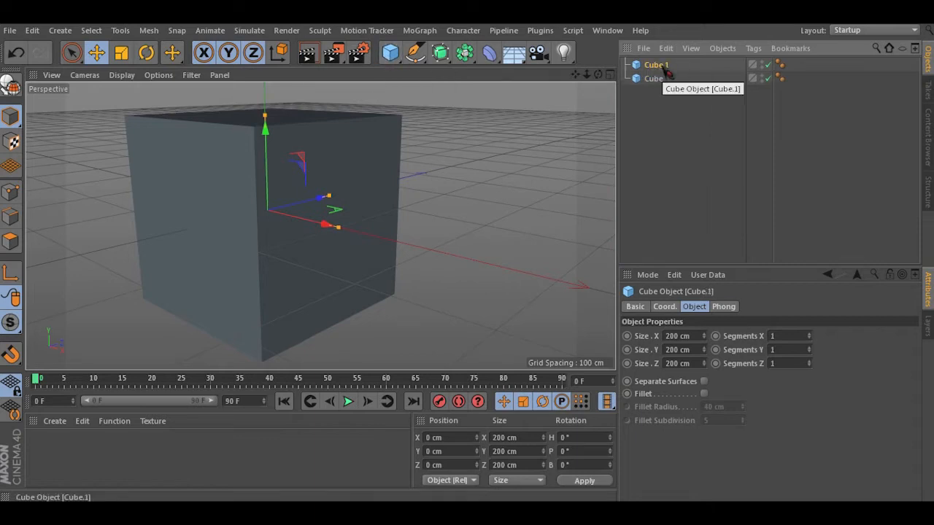
click(390, 52)
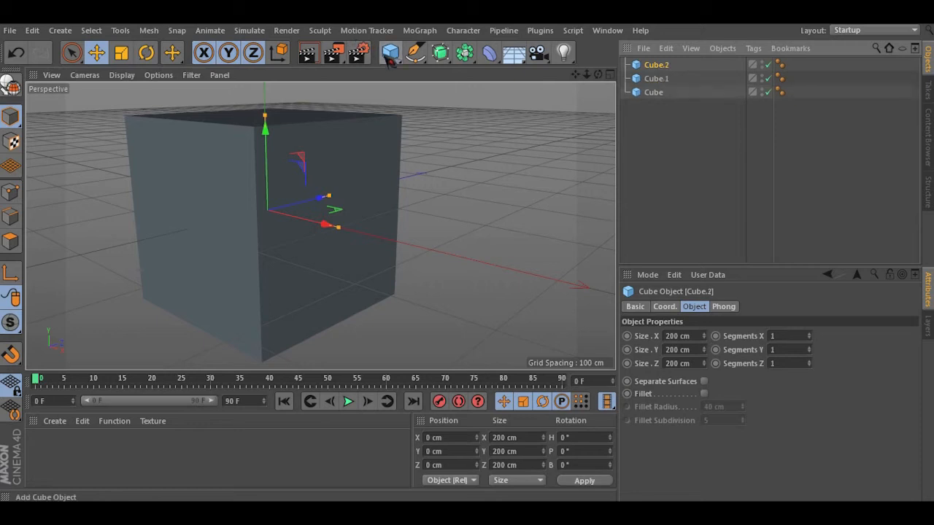
click(390, 53)
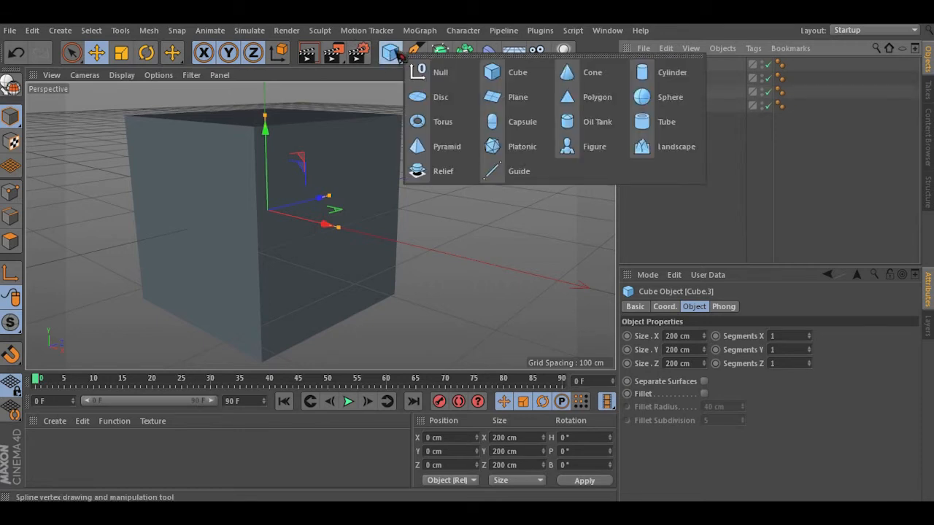
click(659, 100)
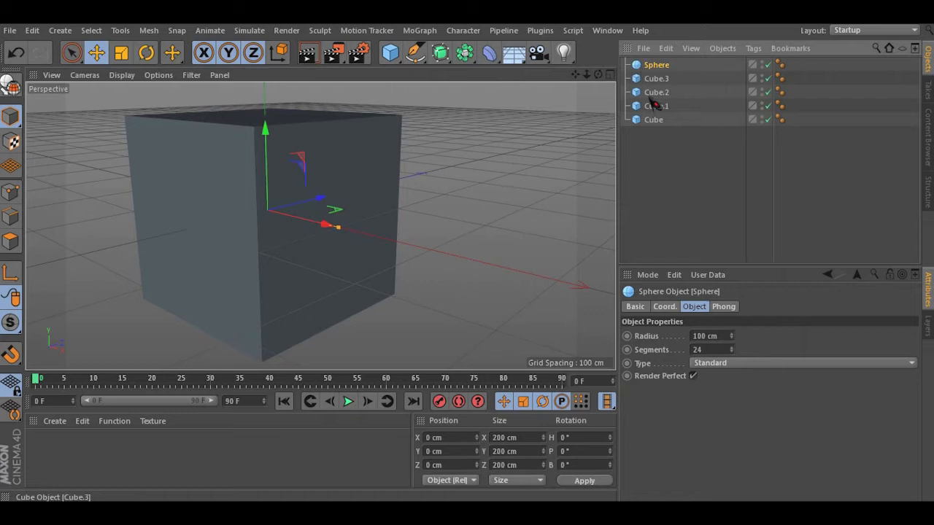
- Move the sphere along the X axis and shift Cube.3 away from the original cube
alt+drag(409, 175, 251, 183)
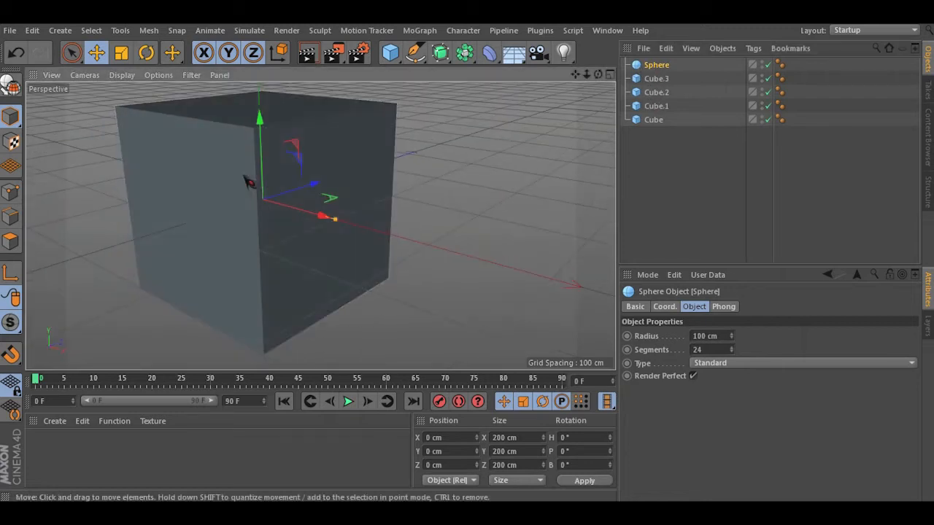
drag(323, 219, 340, 229)
click(656, 78)
drag(296, 190, 157, 244)
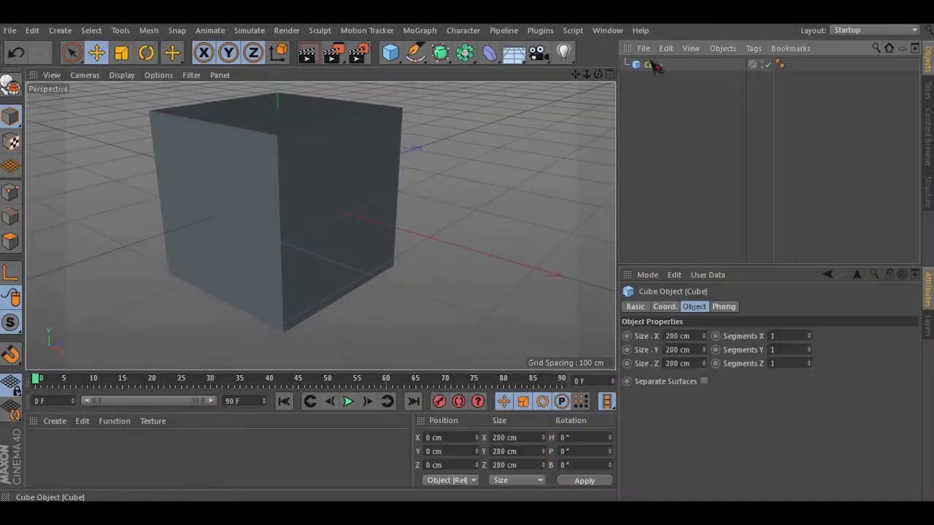
- Select the remaining cube in the object list, deselect it and select it again
click(651, 65)
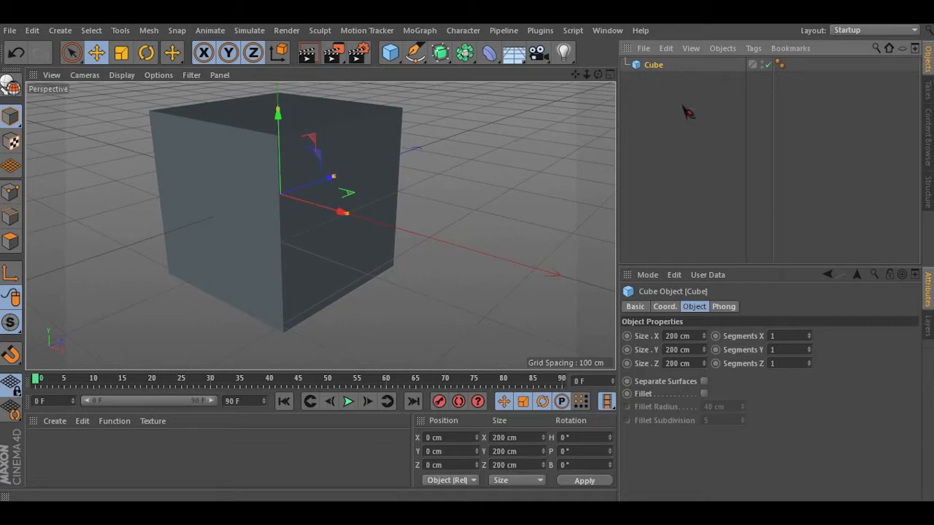
click(648, 94)
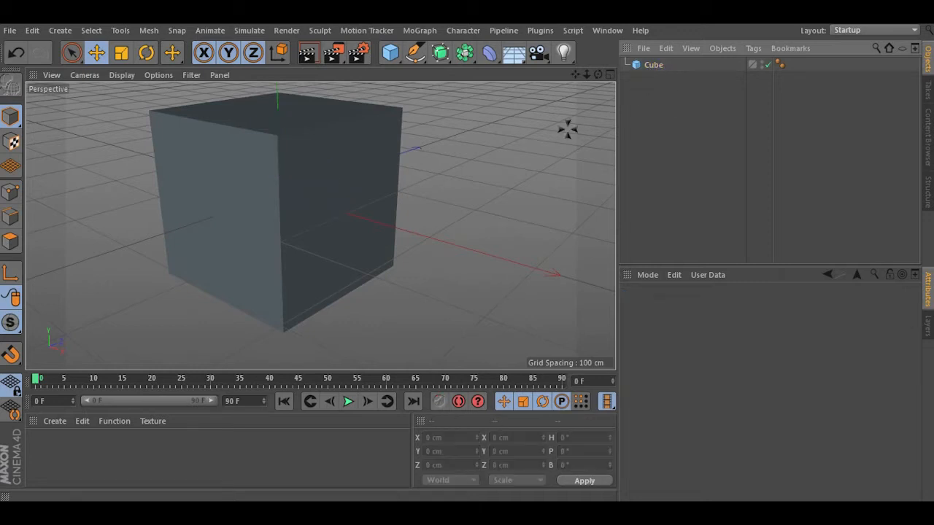
click(653, 66)
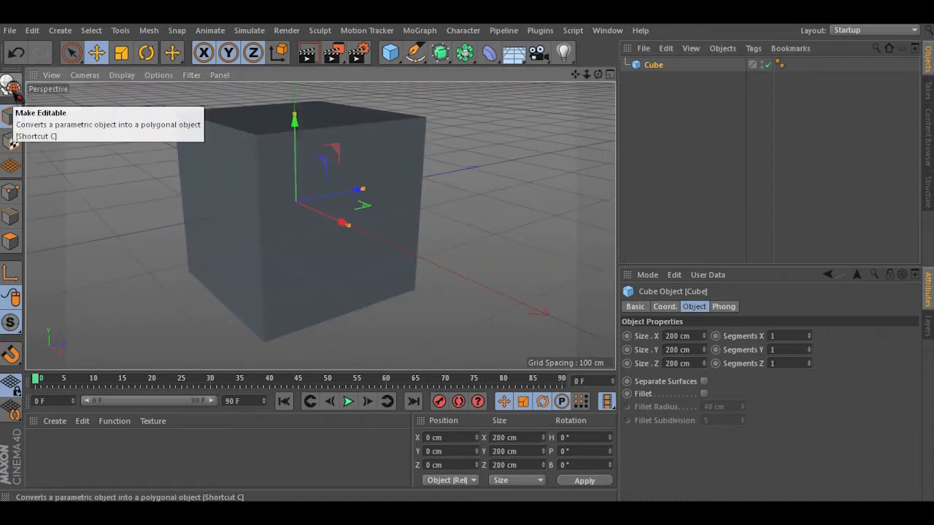
- Make the cube editable as a polygon object, undo the conversion and convert it again
click(11, 89)
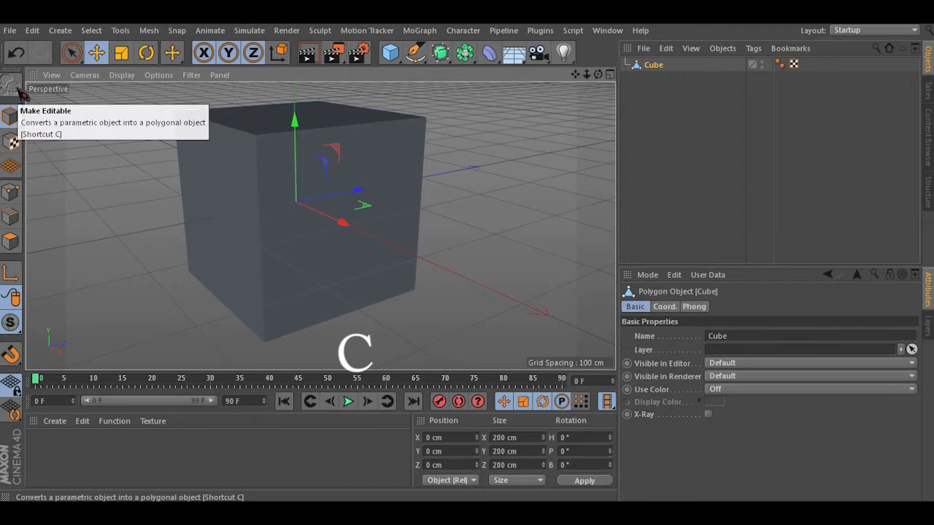
click(652, 72)
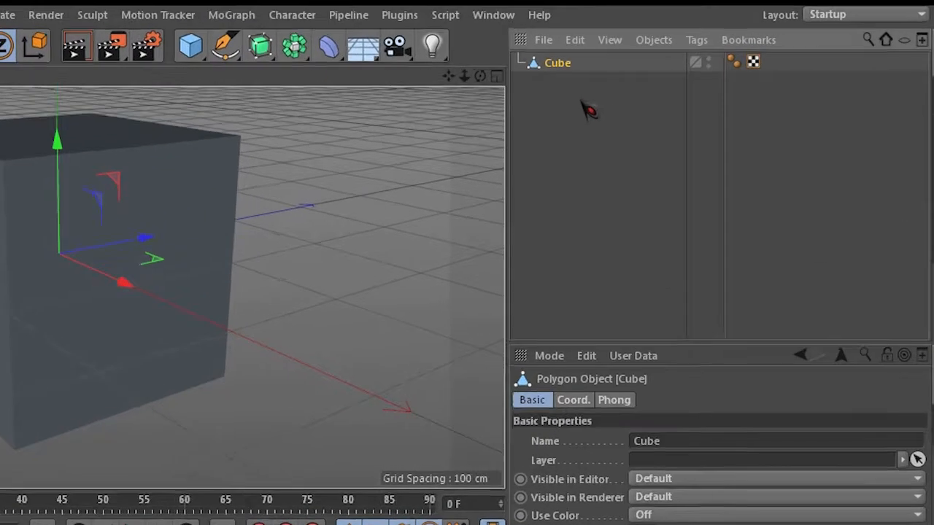
key(ctrl+z)
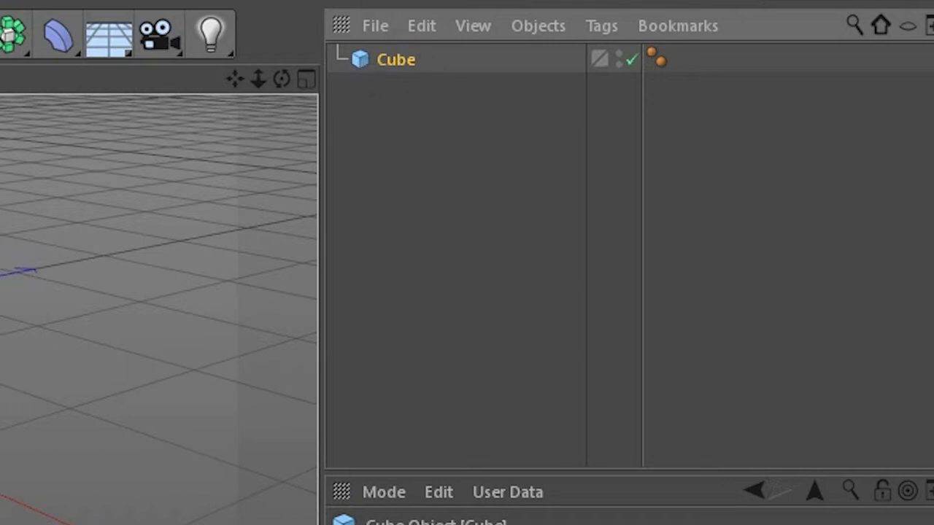
key(c)
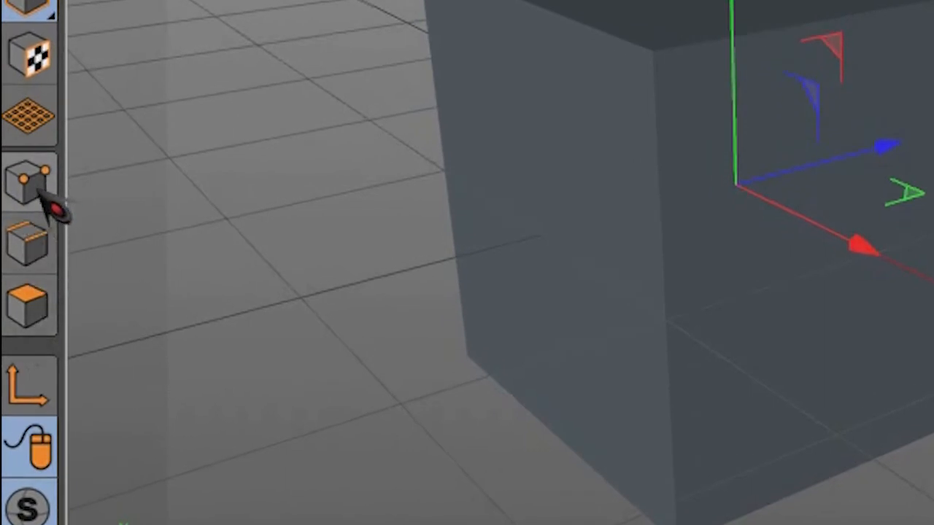
- Switch to Points mode and select a top corner point of the cube
click(36, 188)
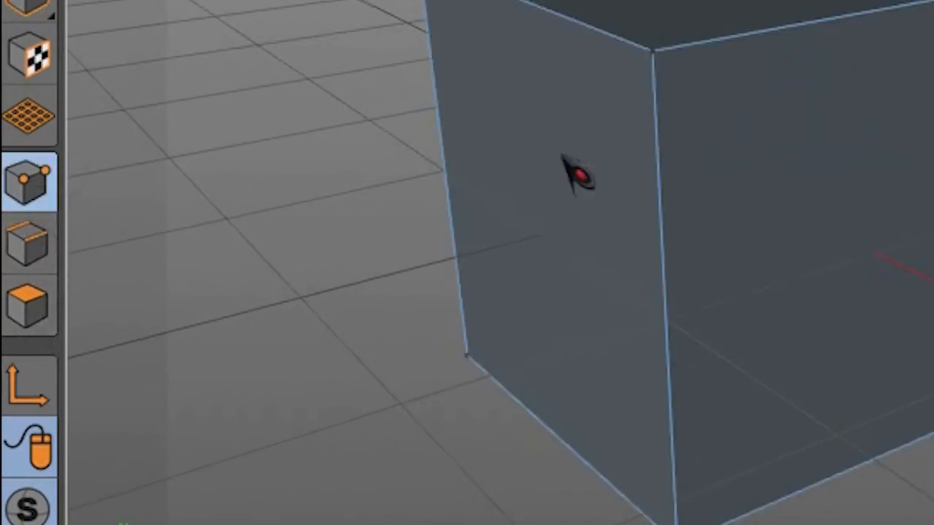
alt+right_drag(615, 20, 638, 20)
alt+drag(799, 133, 699, 124)
click(697, 117)
scroll(754, 231, down, 3)
- Move the selected corner point along its axes to deform the cube
alt+drag(877, 266, 690, 267)
drag(732, 2, 729, 30)
drag(917, 167, 933, 175)
drag(864, 237, 641, 318)
alt+drag(824, 324, 629, 334)
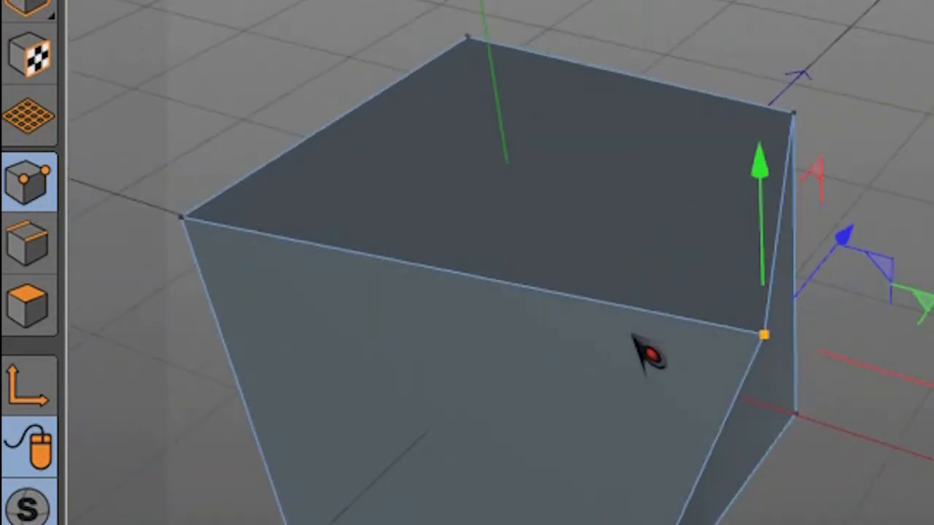
- Undo the last moves of the cube's corner point
key(ctrl+z)
key(ctrl+z)
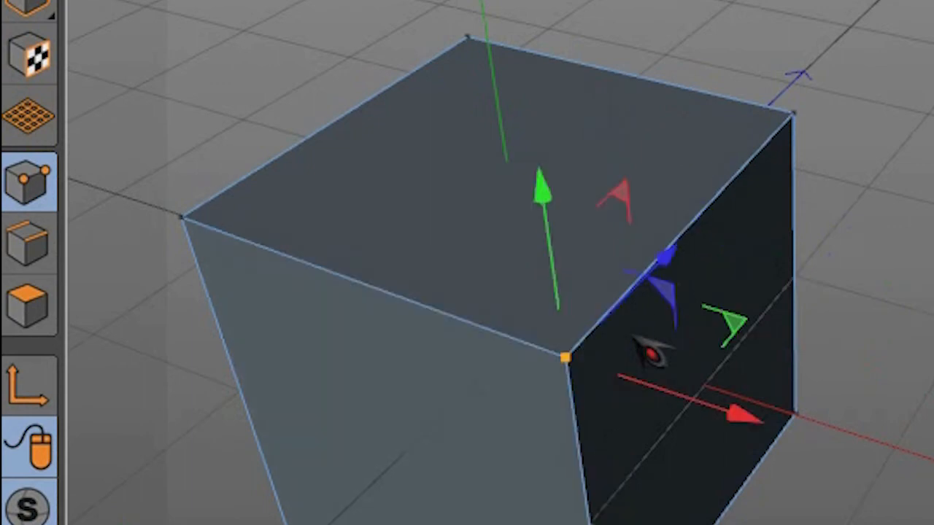
alt+drag(661, 386, 396, 285)
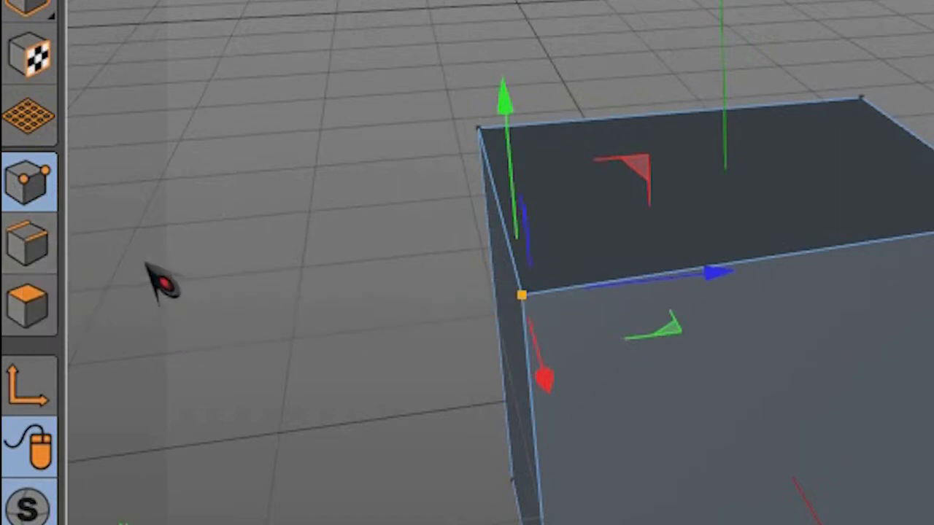
- Switch to Edges mode and select a vertical corner edge of the cube
click(29, 244)
alt+drag(688, 501, 697, 228)
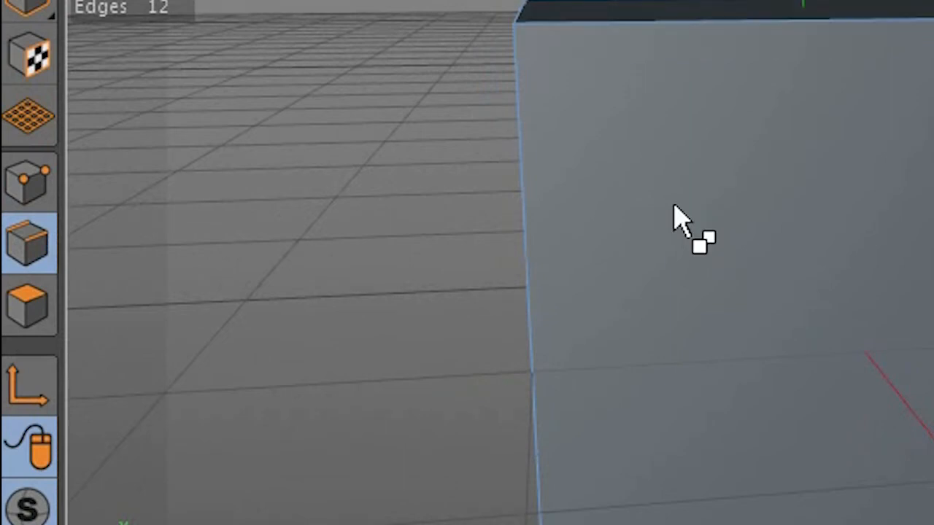
alt+drag(788, 46, 584, 253)
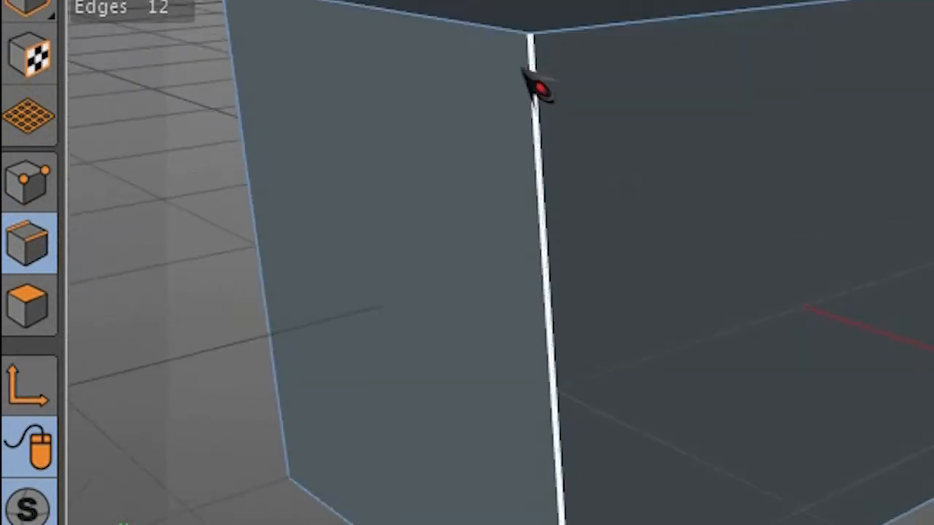
alt+drag(538, 83, 912, 22)
click(540, 248)
- Move the selected edge along its axes and examine the deformed cube from other sides
alt+drag(525, 246, 749, 339)
drag(824, 448, 803, 241)
drag(928, 268, 803, 226)
alt+drag(620, 134, 548, 281)
scroll(540, 281, up, 3)
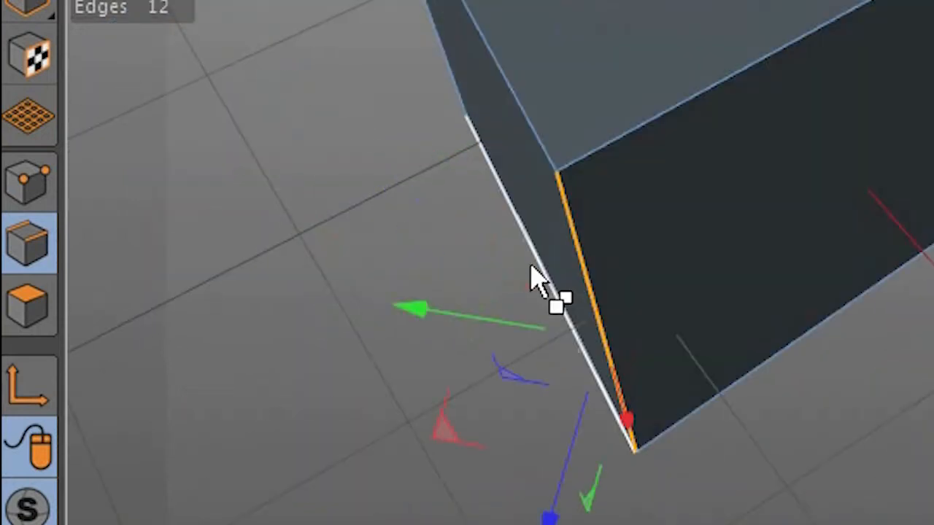
- Undo the edge moves and clear the edge selection on the cube
scroll(532, 269, down, 2)
alt+drag(672, 255, 792, 153)
click(806, 183)
alt+drag(659, 193, 933, 197)
alt+drag(706, 205, 717, 267)
alt+drag(760, 237, 724, 359)
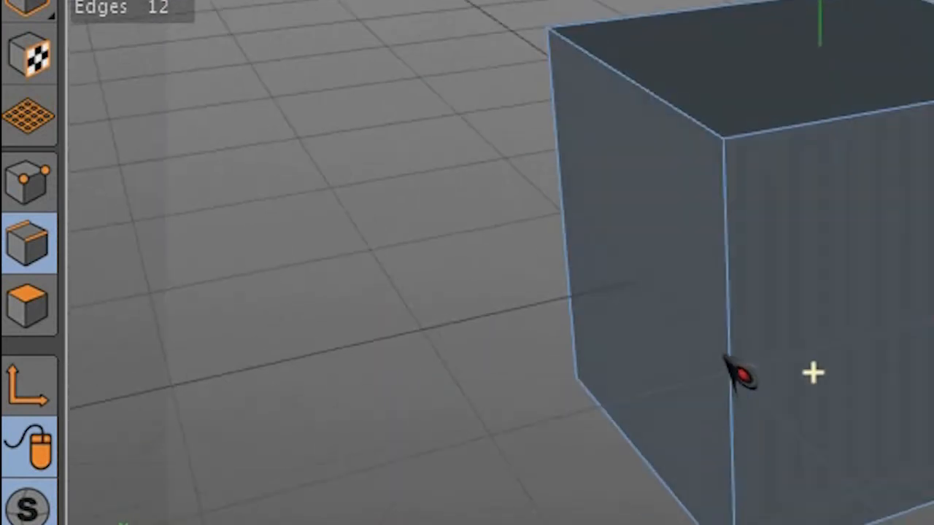
scroll(732, 365, up, 2)
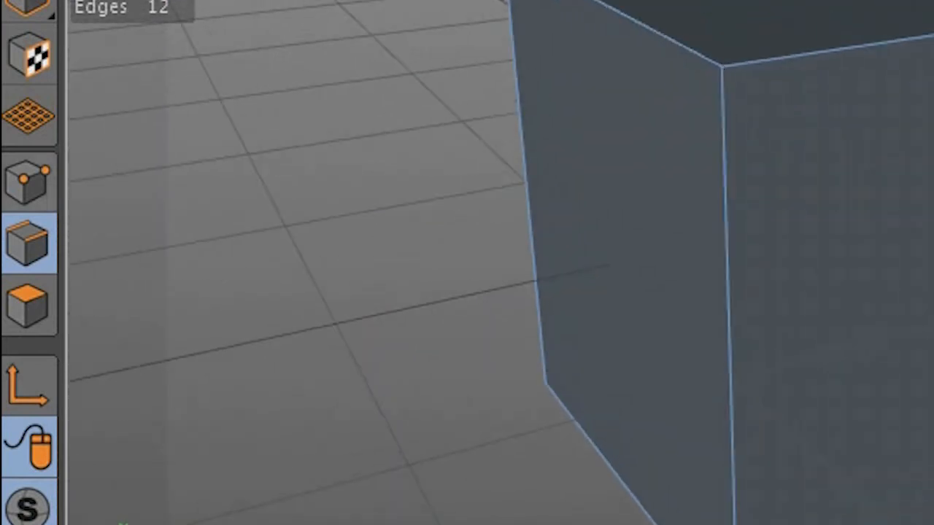
- Switch to Polygons mode and select one side face of the cube
click(35, 313)
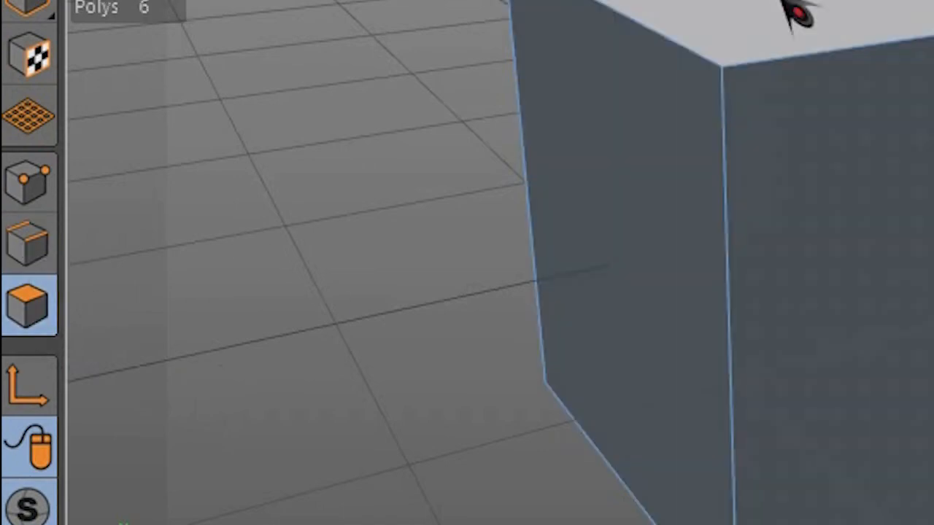
click(818, 356)
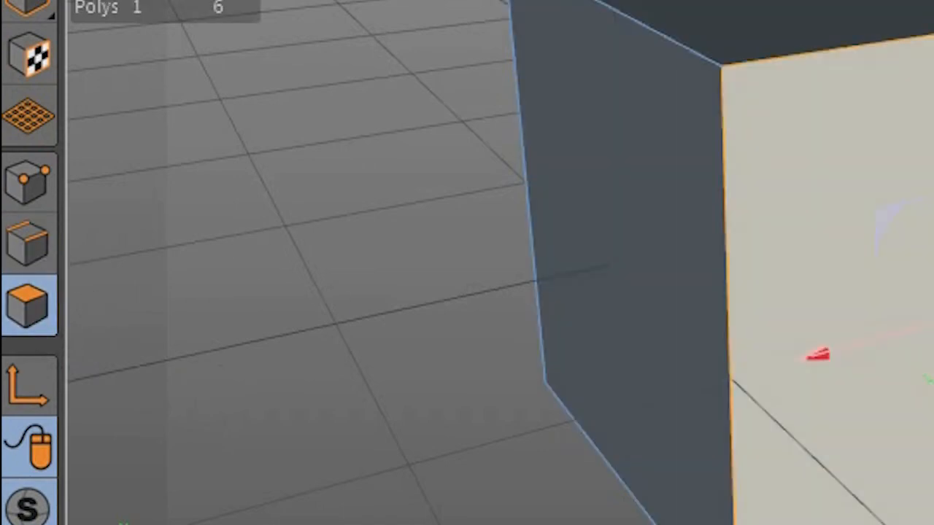
alt+drag(665, 199, 773, 201)
- Move the selected side face outward to about 157.6 cm on X and shift it vertically
drag(905, 199, 933, 212)
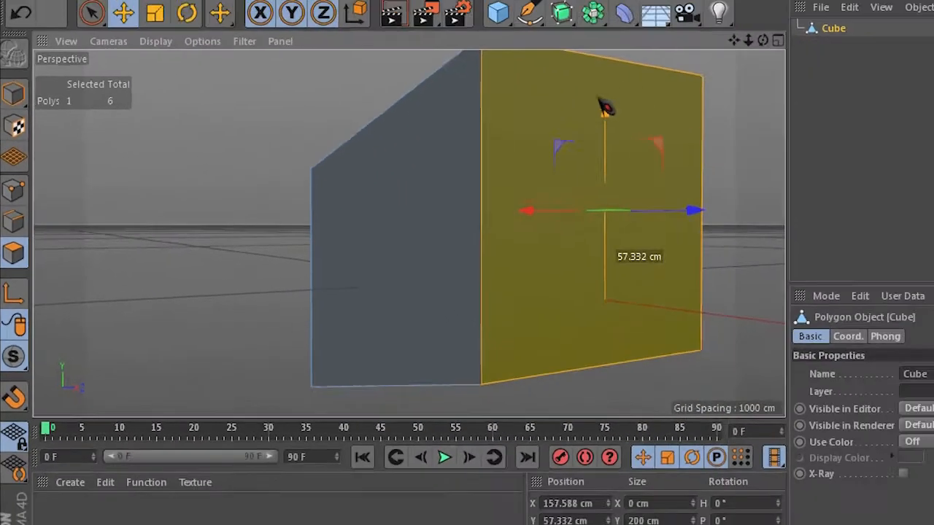
drag(468, 103, 443, 346)
scroll(361, 191, down, 5)
alt+drag(300, 215, 428, 203)
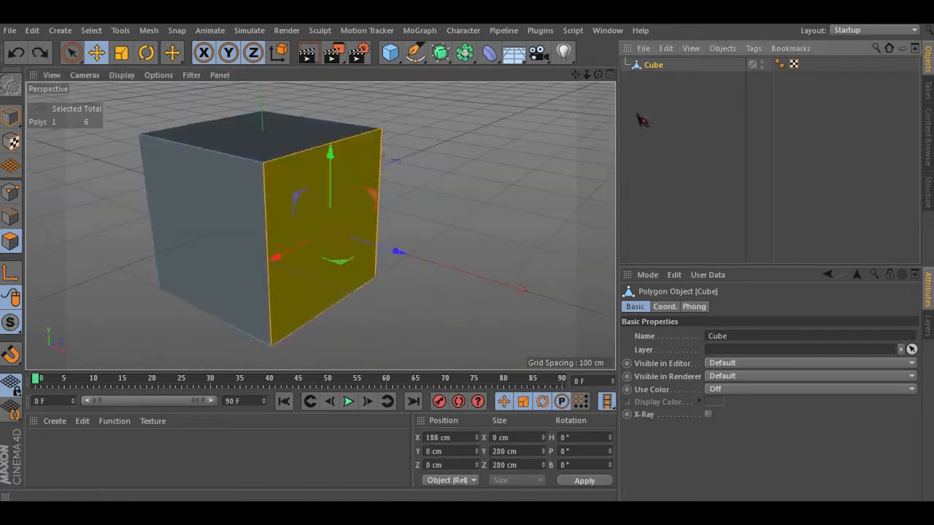
- Deselect the cube, reselect it in the object list and switch to Model mode
click(642, 119)
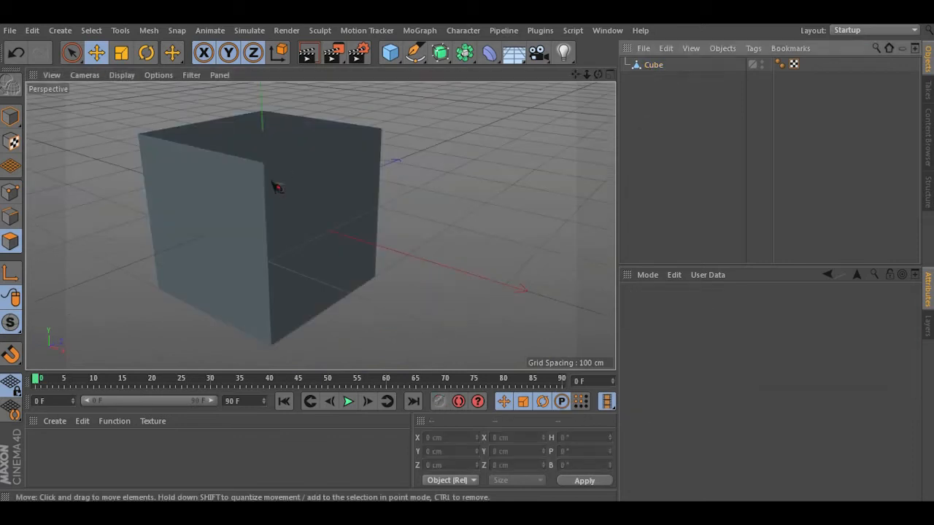
click(655, 69)
scroll(316, 239, up, 3)
alt+drag(394, 203, 409, 224)
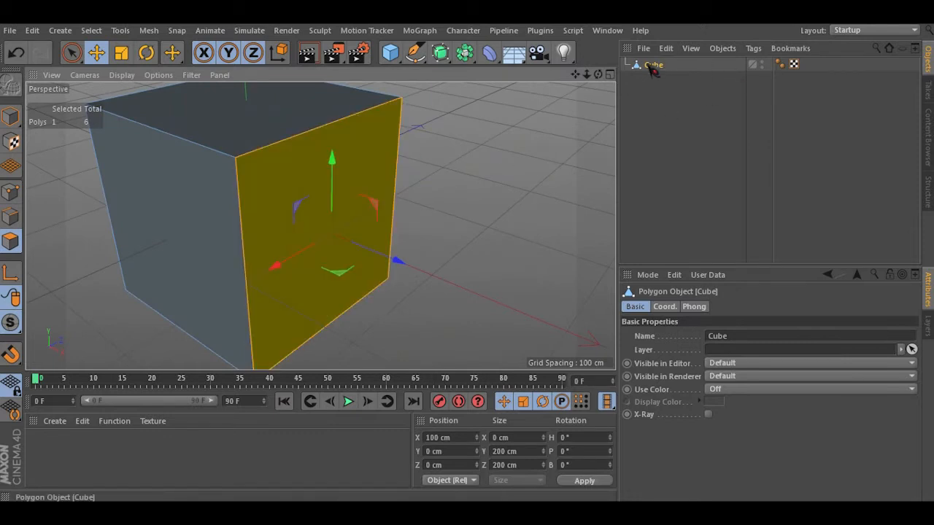
click(12, 117)
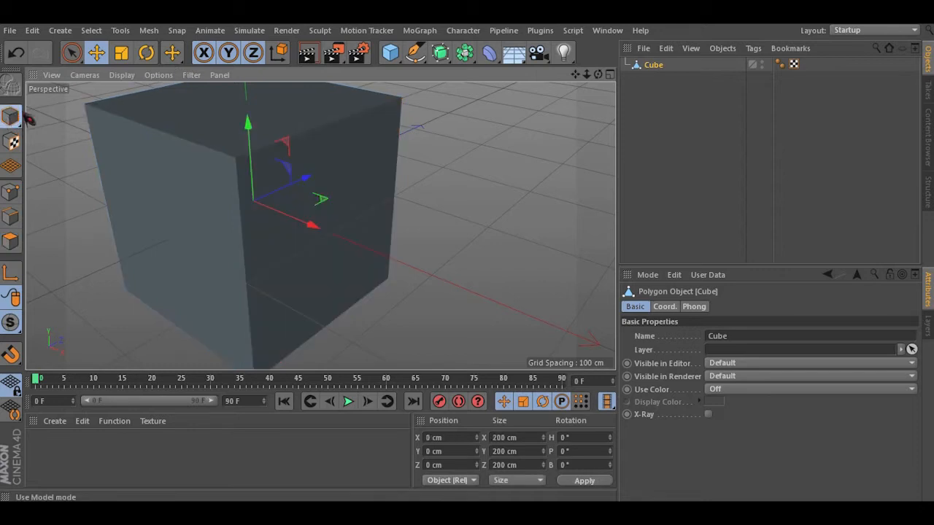
- Move the whole cube along the X axis and undo the move
scroll(314, 184, down, 1)
alt+drag(235, 209, 296, 168)
drag(315, 238, 339, 266)
key(ctrl+z)
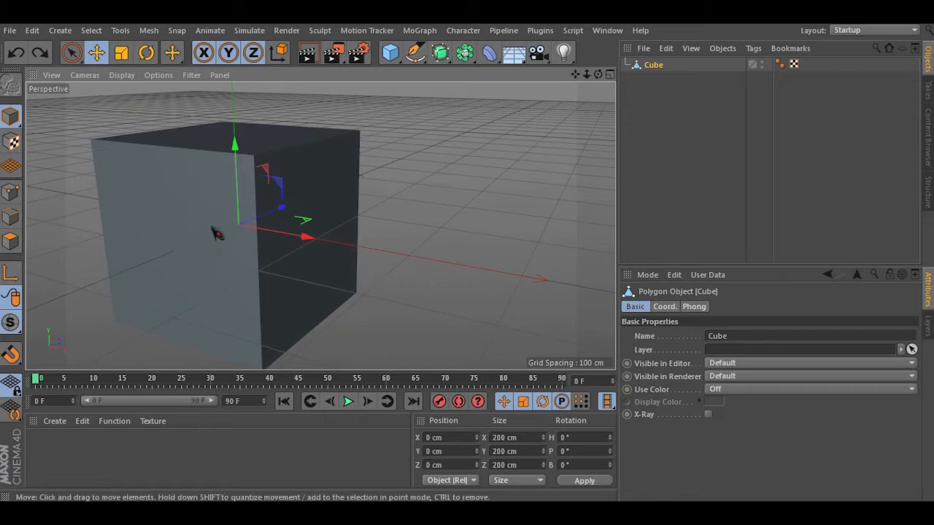
- In Polygons mode, select the cube's side face and move it to about 45 cm on Y and -70.2 cm on Z
click(15, 242)
click(322, 196)
drag(318, 191, 319, 149)
drag(292, 209, 374, 203)
scroll(280, 229, down, 4)
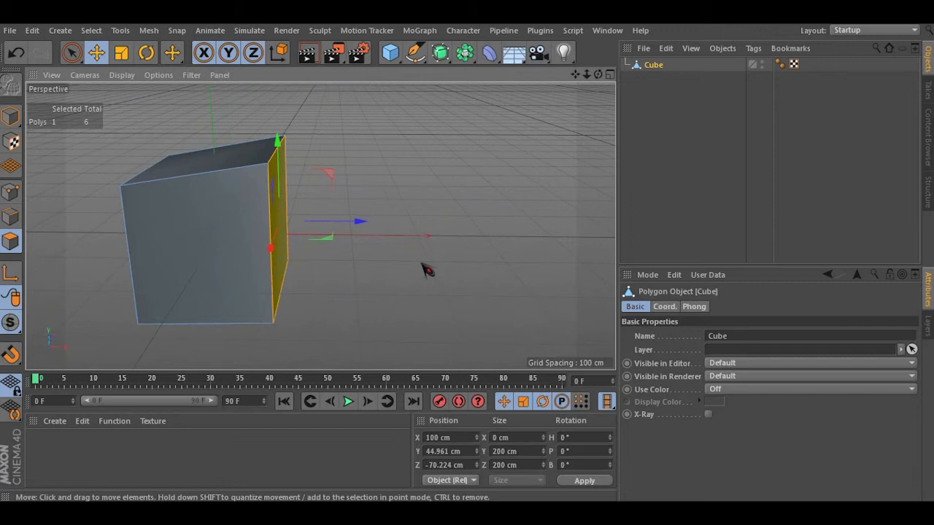
- Select the front face of the deformed cube and switch back to Model mode
click(175, 265)
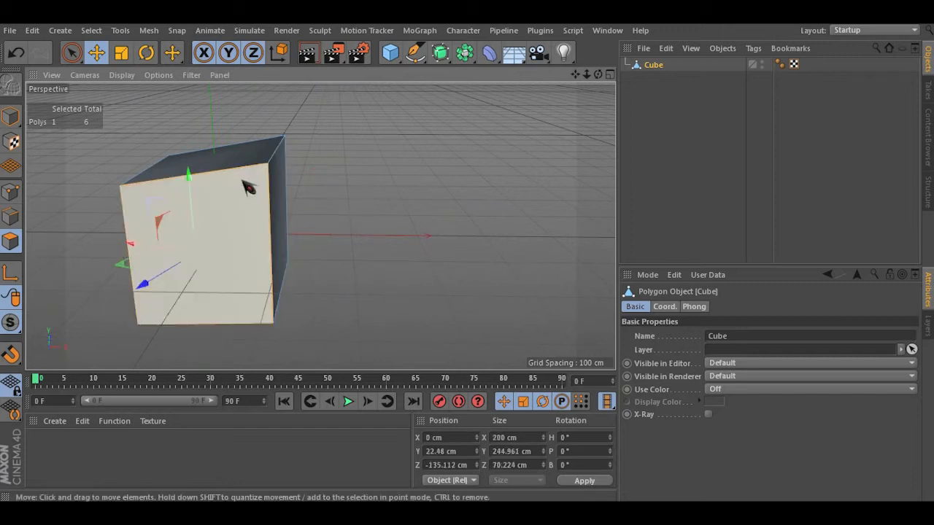
click(15, 121)
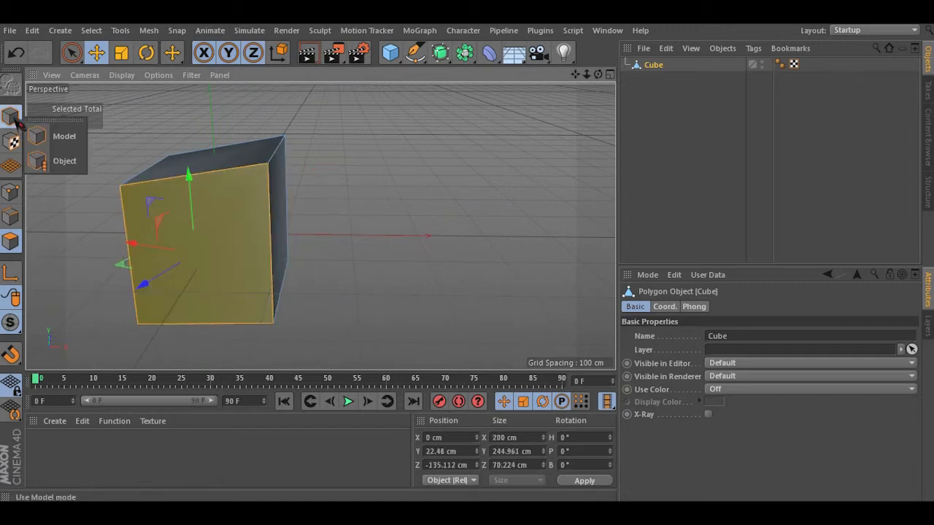
click(15, 121)
- Try moving the whole deformed cube along the X axis and view it from another side
alt+drag(243, 205, 209, 240)
drag(308, 229, 270, 235)
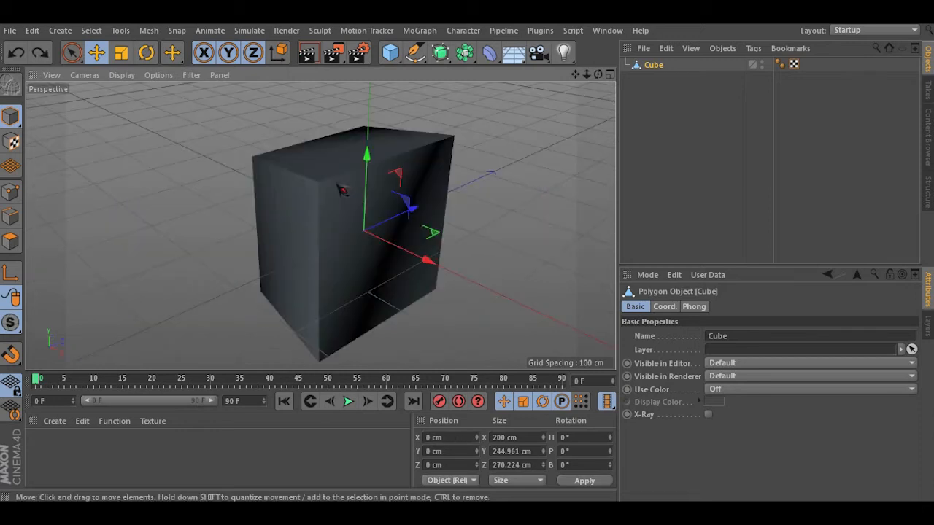
alt+drag(337, 199, 453, 209)
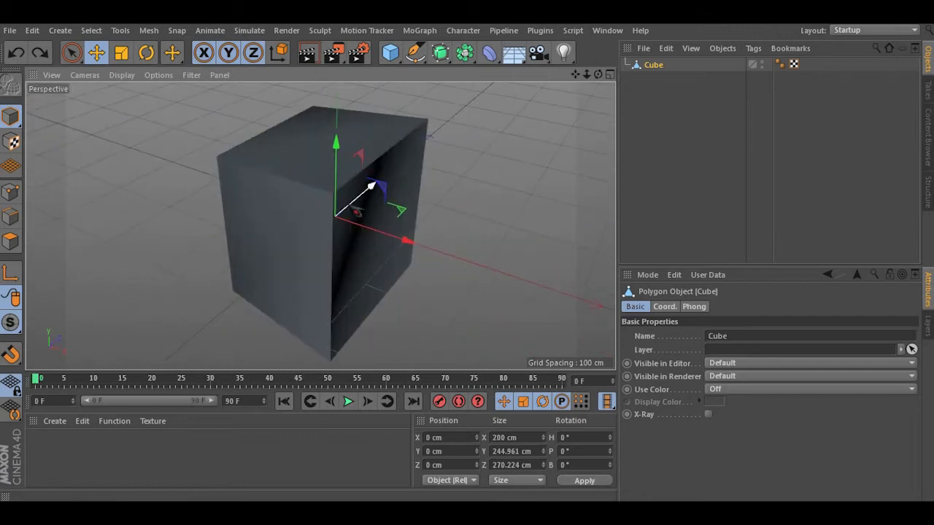
- Move the whole deformed cube up along the Y axis by about 23.3 cm
alt+drag(425, 212, 404, 209)
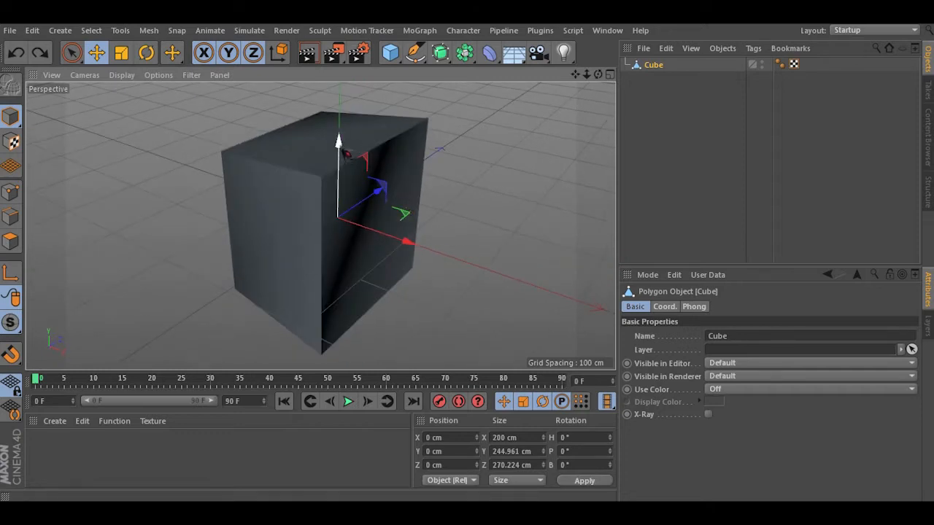
drag(349, 139, 349, 123)
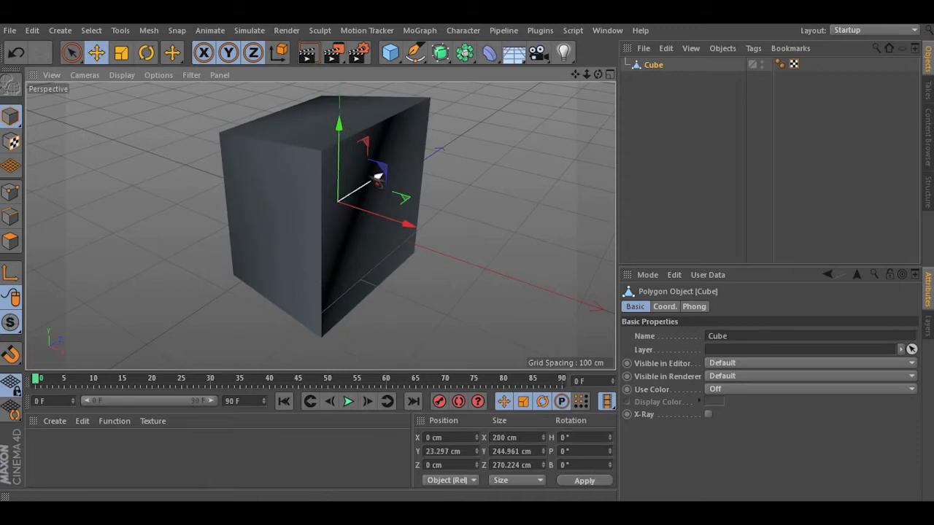
- Move the cube to about -106.7 cm on Z and -50.9 cm on X, and undo these moves
drag(376, 193, 295, 219)
drag(349, 262, 305, 237)
drag(344, 245, 374, 253)
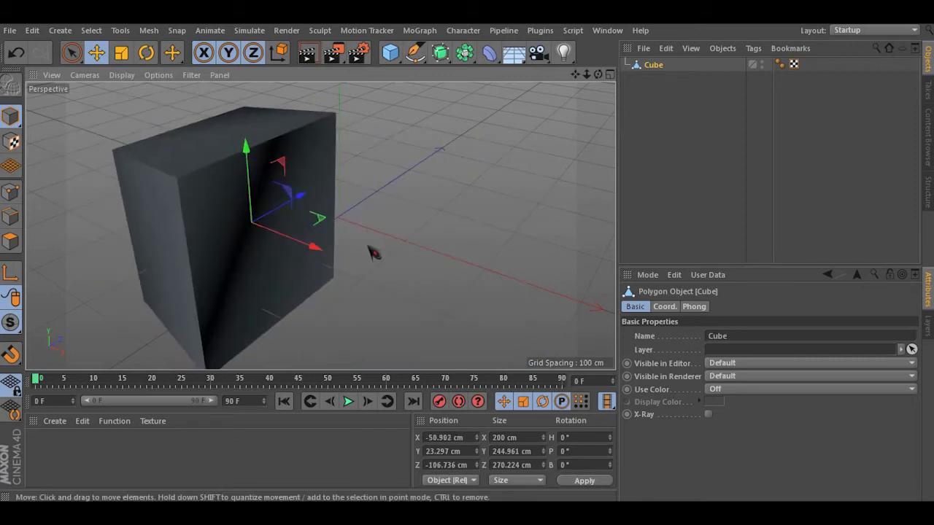
key(ctrl+z)
key(ctrl+z)
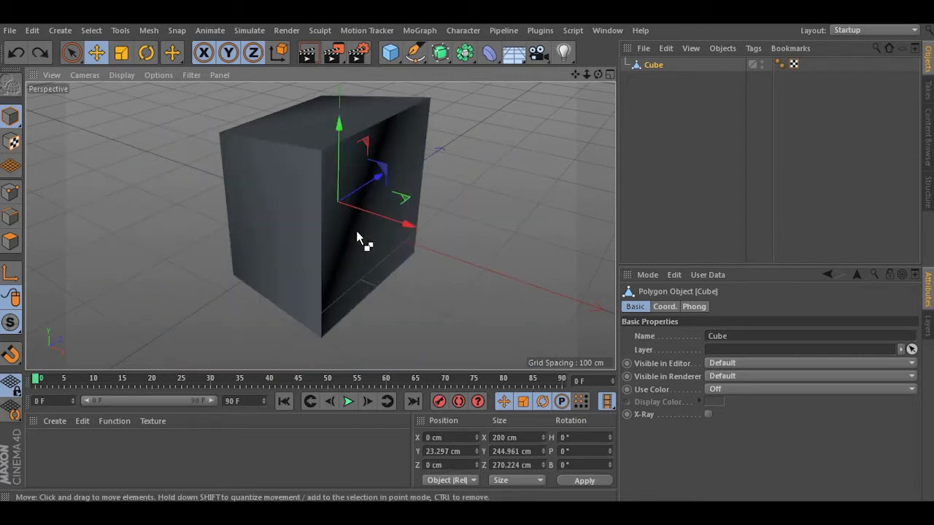
- Move the whole cube to about X 14.3 cm, Y 31.2 cm and Z 82.4 cm
alt+drag(364, 239, 340, 190)
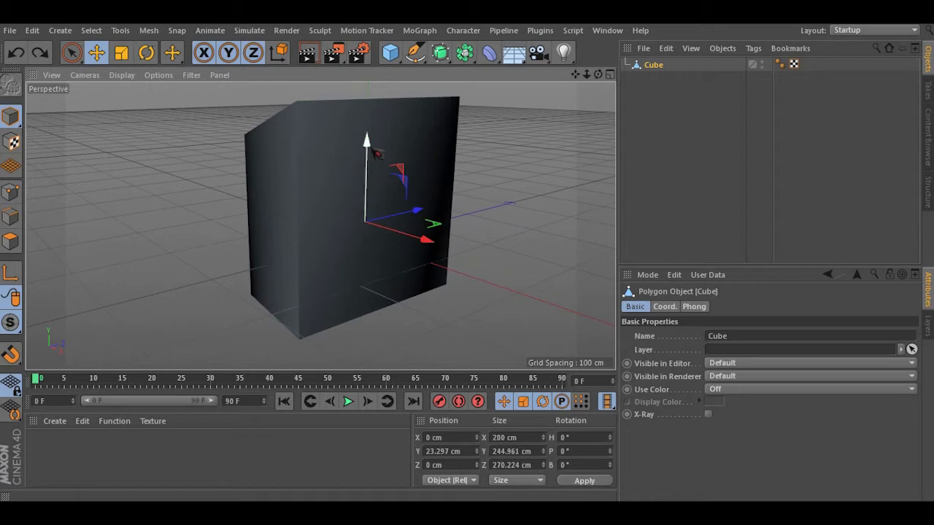
drag(376, 154, 471, 232)
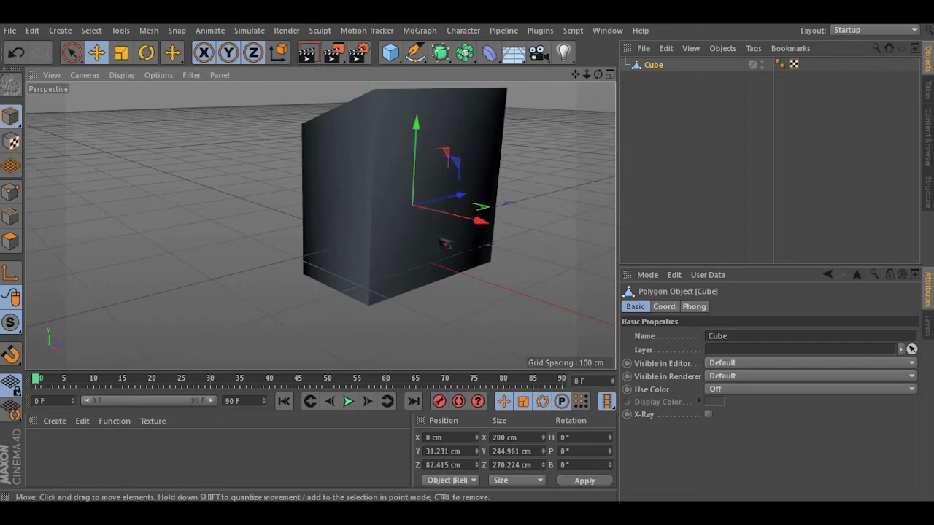
mouse_move(467, 219)
mouse_down()
mouse_move(508, 285)
mouse_move(271, 209)
mouse_move(459, 207)
mouse_up()
- Move the cube within the YZ plane to about Y 48.8 cm and Z 93.4 cm
alt+drag(468, 169, 364, 158)
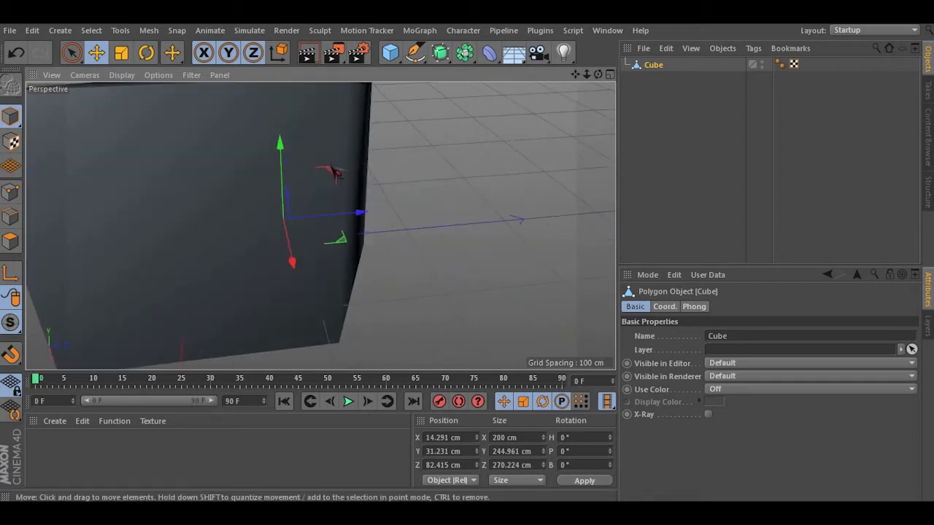
alt+drag(288, 208, 392, 269)
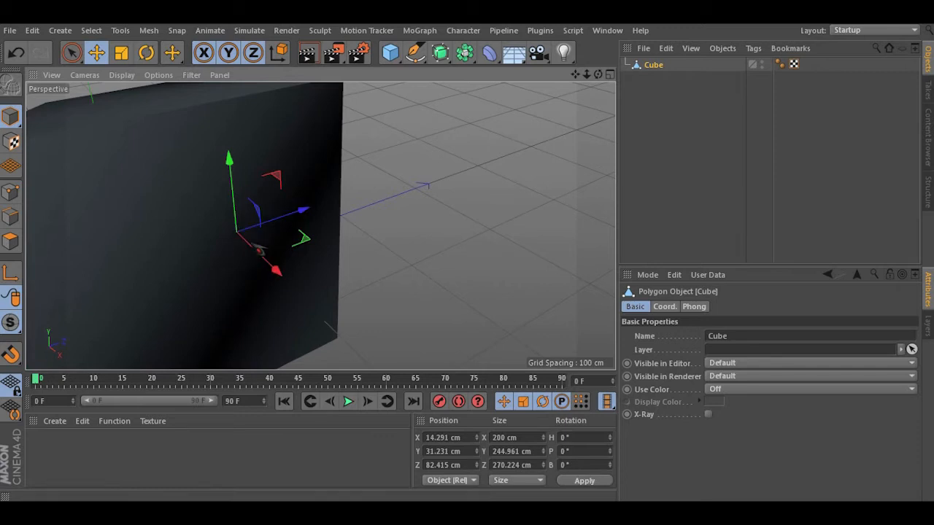
scroll(232, 244, up, 1)
mouse_move(241, 245)
alt+mouse_down()
mouse_move(270, 212)
mouse_move(242, 238)
alt+mouse_up()
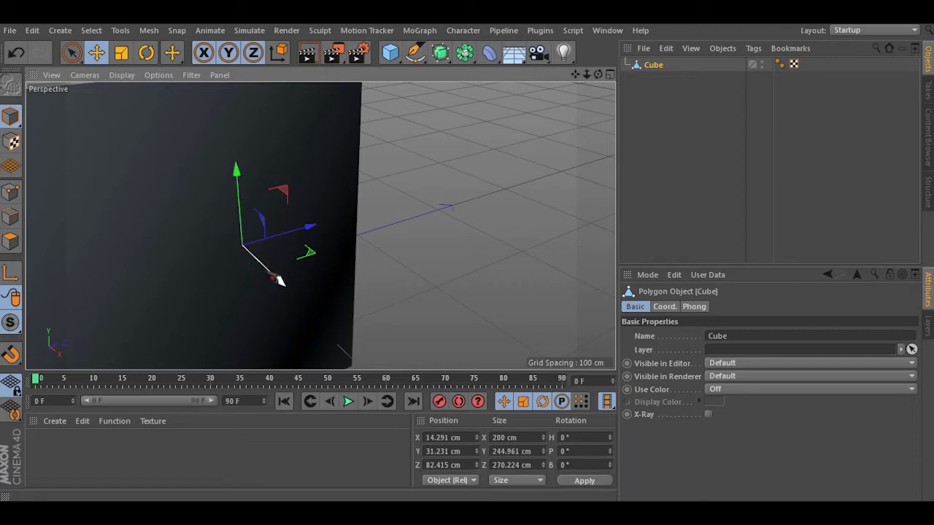
scroll(285, 213, down, 4)
mouse_move(295, 205)
alt+mouse_down()
mouse_move(244, 173)
mouse_move(259, 195)
alt+mouse_up()
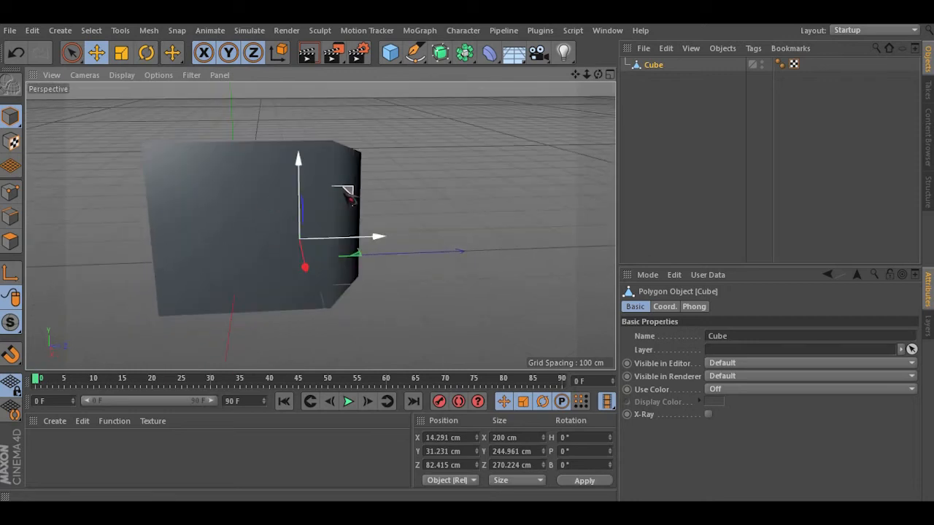
drag(356, 195, 474, 243)
- Raise the cube to about Y 119.7 cm, placing it at about X 18.7 cm and Z 67.3 cm
alt+drag(242, 231, 274, 216)
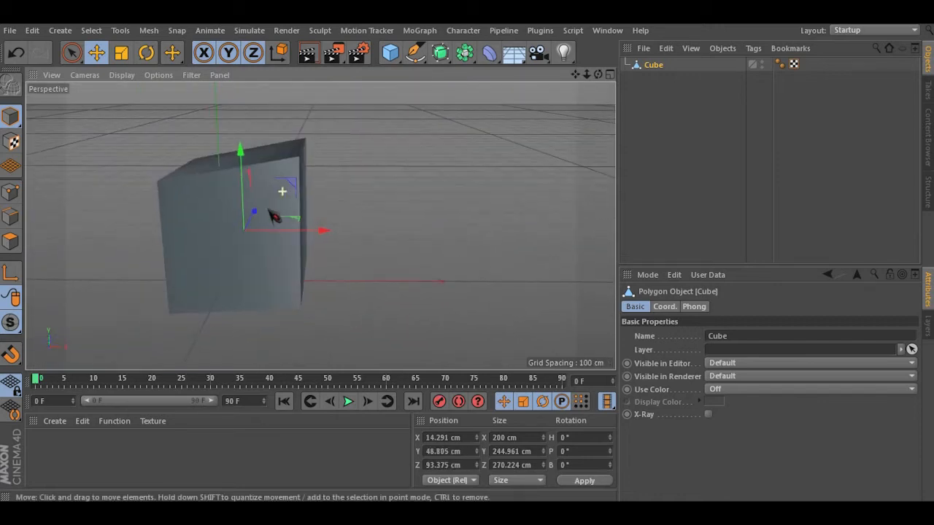
drag(197, 340, 211, 323)
alt+drag(301, 163, 373, 197)
alt+drag(316, 264, 209, 291)
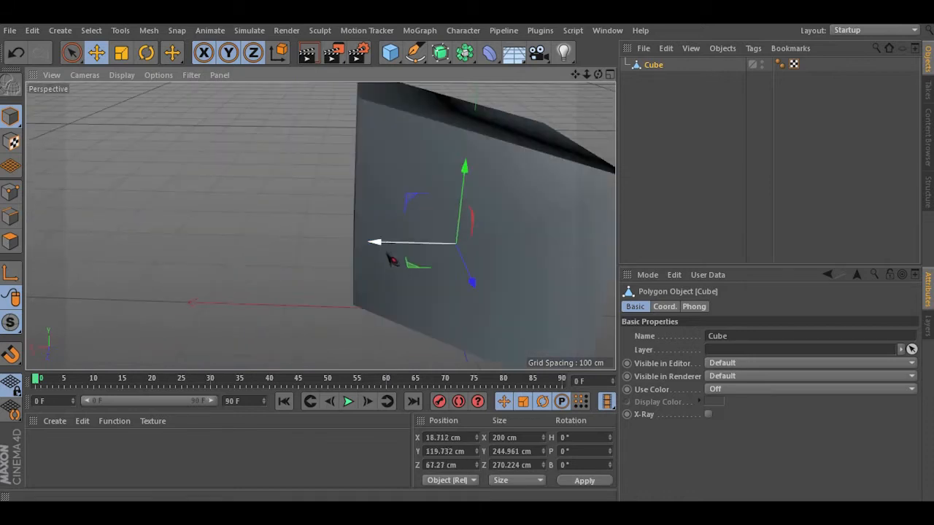
- Shift the cube to about X 40.3 cm, Y 124.6 cm and Z 62.9 cm
alt+drag(399, 244, 460, 234)
alt+drag(358, 248, 369, 274)
alt+right_drag(333, 311, 346, 309)
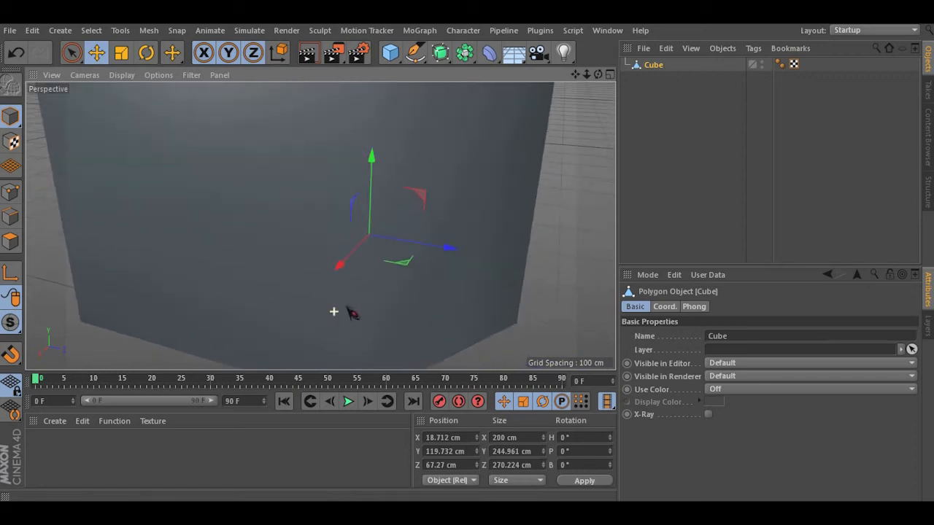
alt+drag(410, 265, 430, 234)
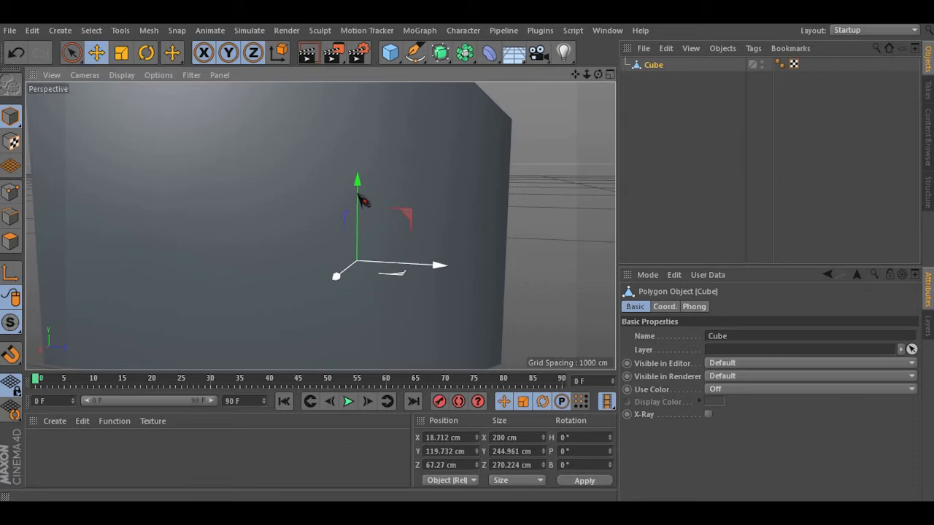
drag(363, 202, 411, 188)
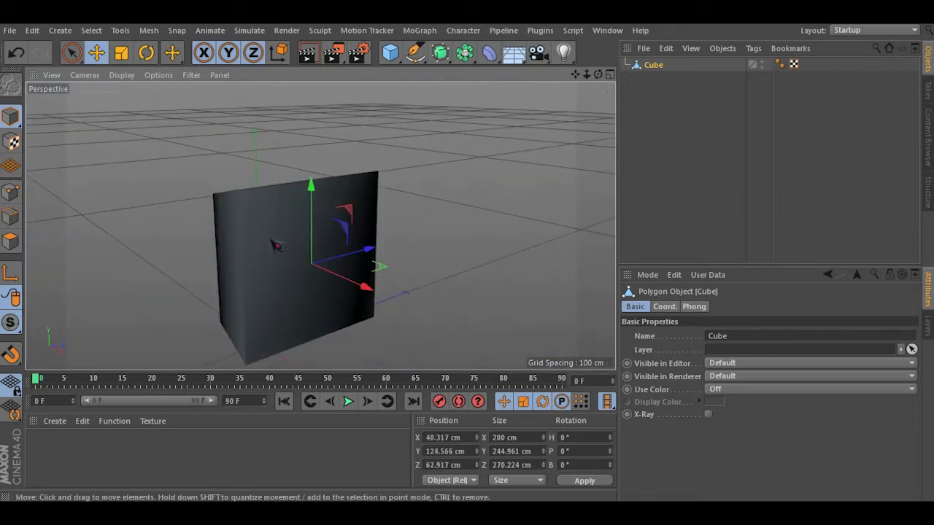
- Scale the cube down along its Y axis to a height of about 118.4 cm
scroll(267, 236, down, 4)
alt+drag(226, 280, 221, 127)
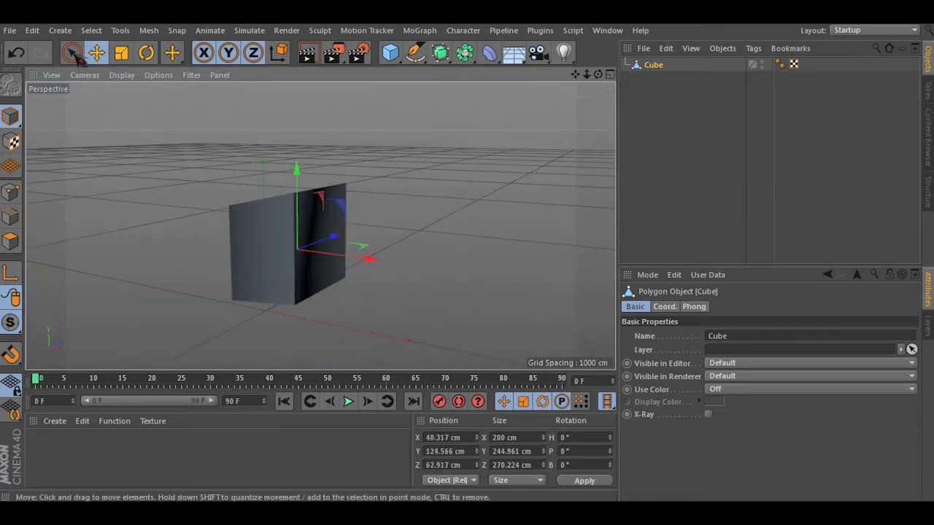
scroll(264, 235, up, 3)
alt+drag(277, 252, 303, 255)
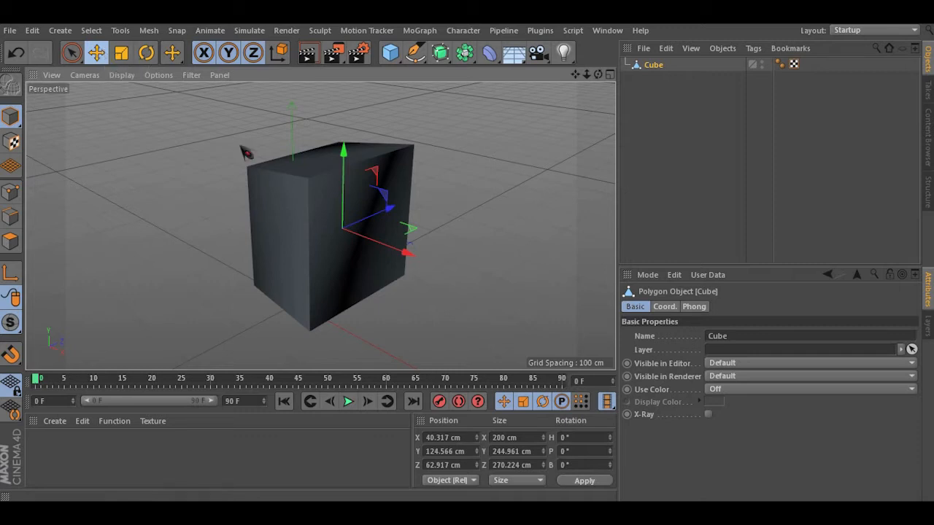
key(e)
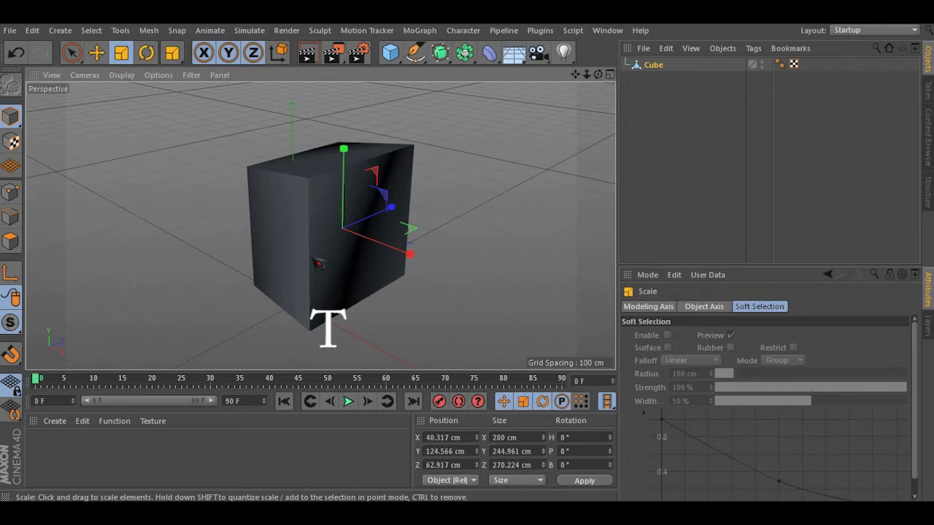
scroll(328, 265, up, 3)
alt+drag(378, 243, 349, 234)
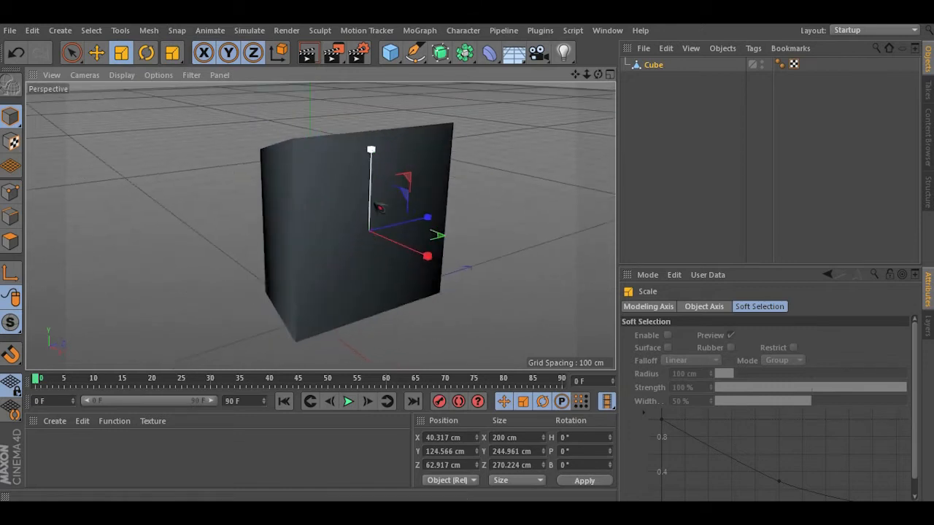
alt+drag(429, 260, 374, 152)
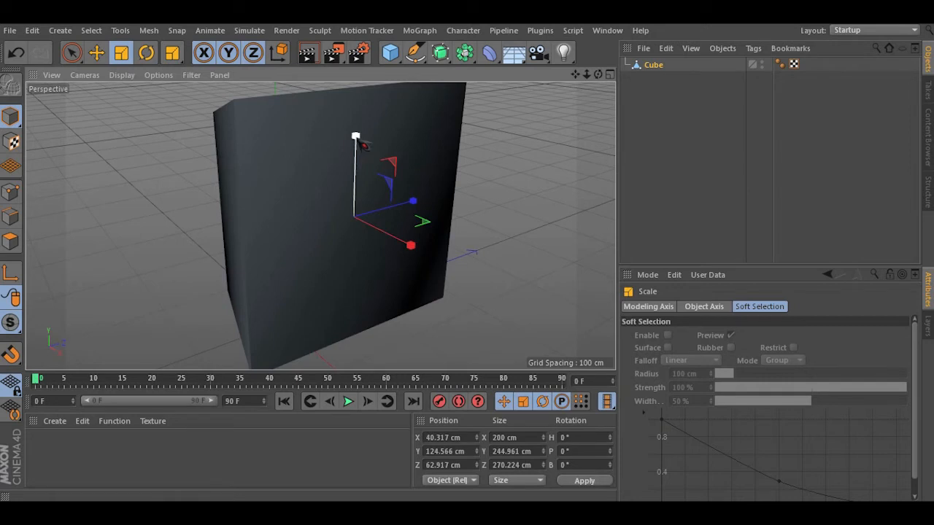
drag(359, 143, 354, 186)
- Scale the cube into a flat slab about 230.8 cm in X, 30.9 cm in Y and 326.6 cm in Z
alt+right_drag(346, 197, 318, 226)
alt+drag(313, 227, 400, 159)
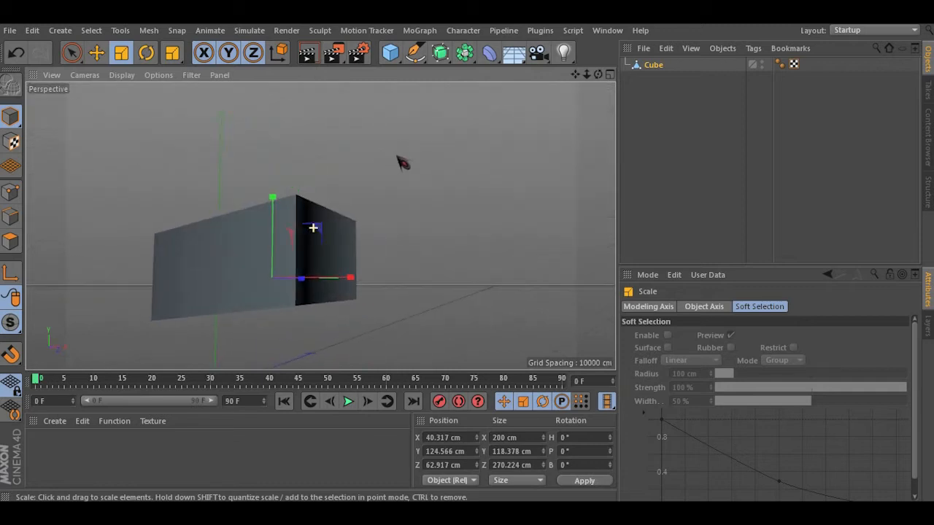
drag(284, 205, 274, 255)
alt+drag(335, 276, 299, 302)
drag(422, 241, 377, 255)
alt+drag(425, 227, 391, 249)
mouse_move(386, 207)
alt+mouse_down()
mouse_move(401, 212)
mouse_move(398, 222)
alt+mouse_up()
alt+right_drag(397, 221, 303, 243)
alt+drag(303, 242, 334, 214)
drag(431, 225, 343, 252)
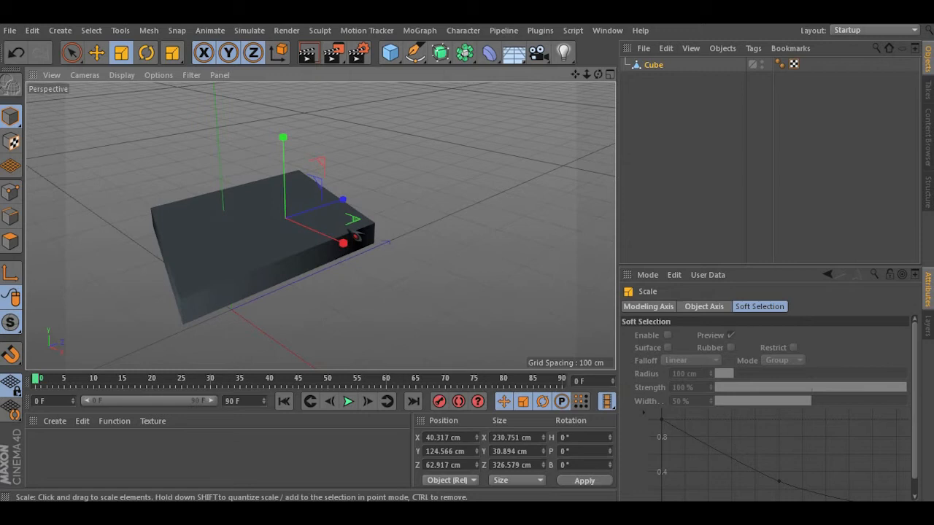
- Scale the slab's height to about 46.8 cm and its overall size uniformly to about 231 × 46.9 × 326.9 cm
mouse_move(286, 149)
mouse_down()
mouse_move(296, 159)
mouse_move(287, 134)
mouse_up()
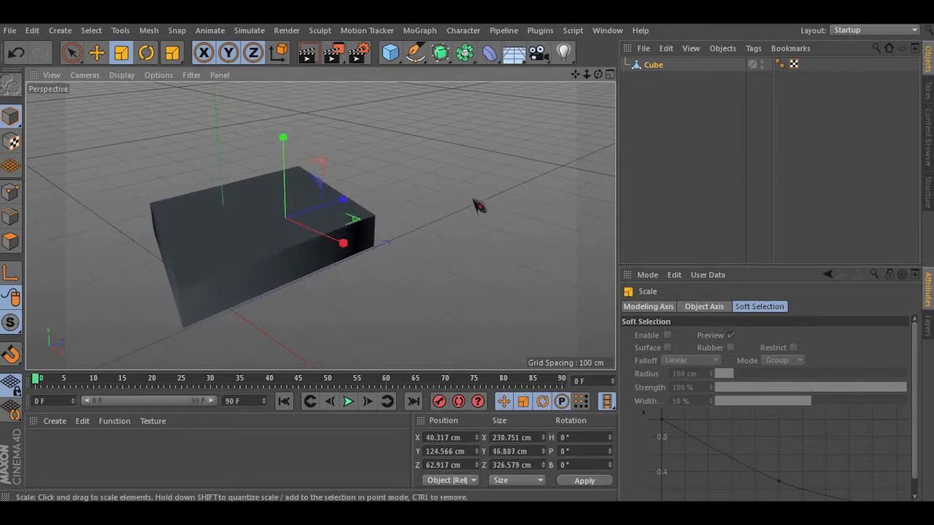
drag(431, 234, 251, 162)
drag(496, 264, 467, 213)
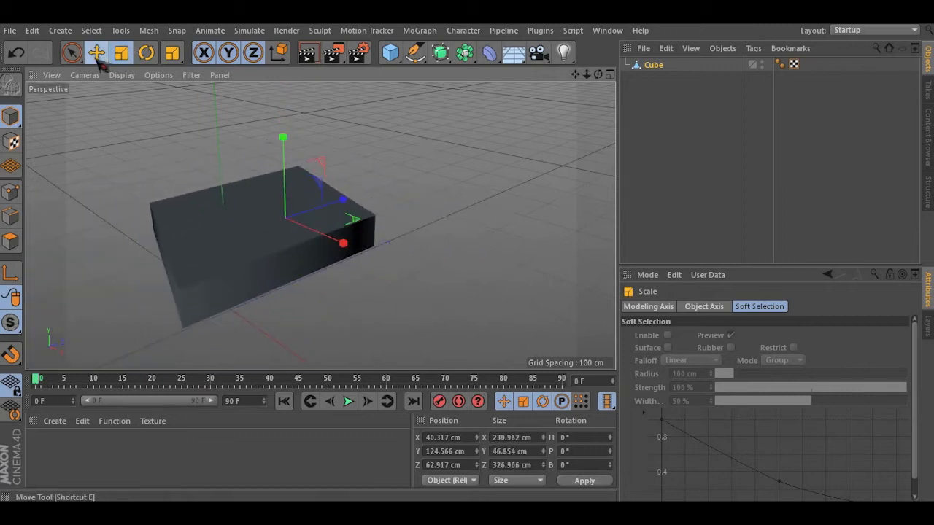
- Move the slab with the Move tool to about X 70.6 cm, Y 103.1 cm and Z 91.2 cm
alt+drag(358, 197, 239, 262)
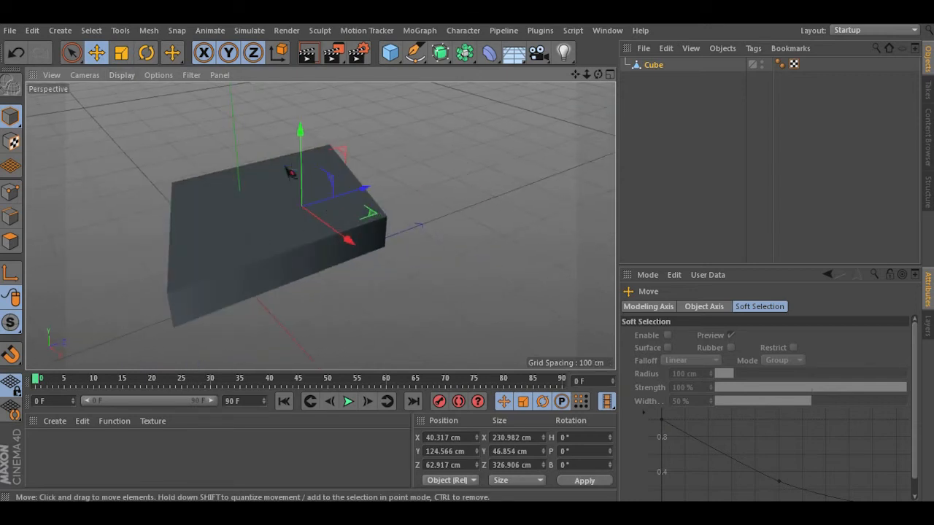
drag(536, 224, 478, 232)
alt+drag(273, 225, 244, 286)
drag(422, 299, 485, 255)
alt+drag(325, 235, 403, 224)
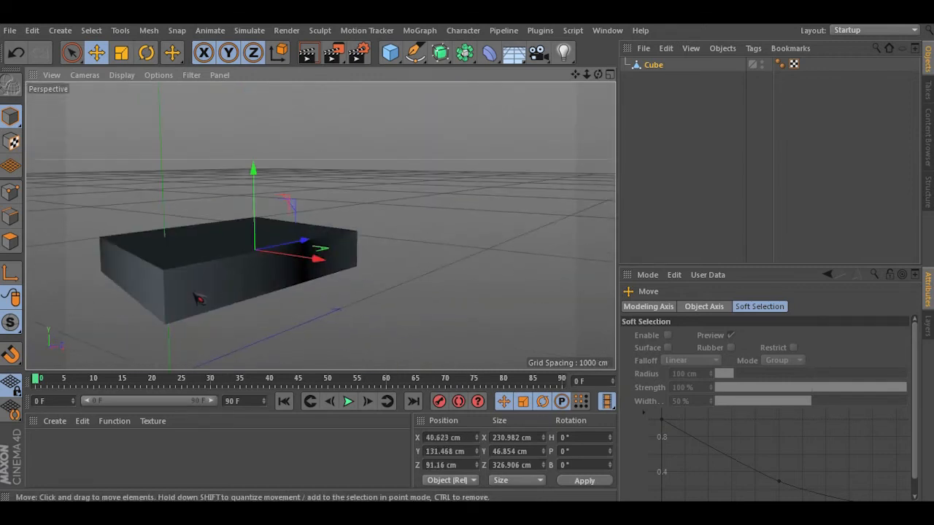
alt+middle_drag(277, 278, 320, 226)
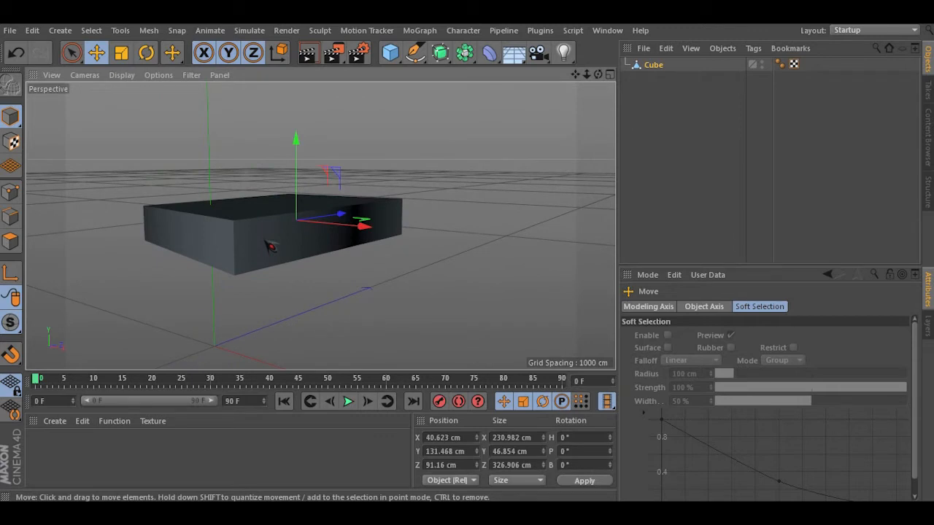
alt+drag(237, 232, 222, 116)
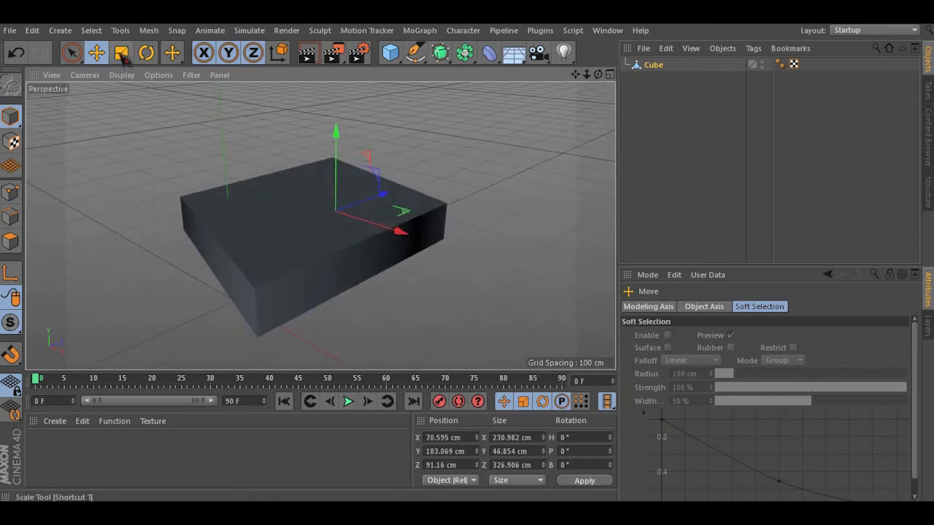
- Scale the slab to about 169.6 cm in X, 62 cm in Y and 486.4 cm in Z
alt+drag(373, 253, 261, 207)
alt+drag(481, 243, 444, 183)
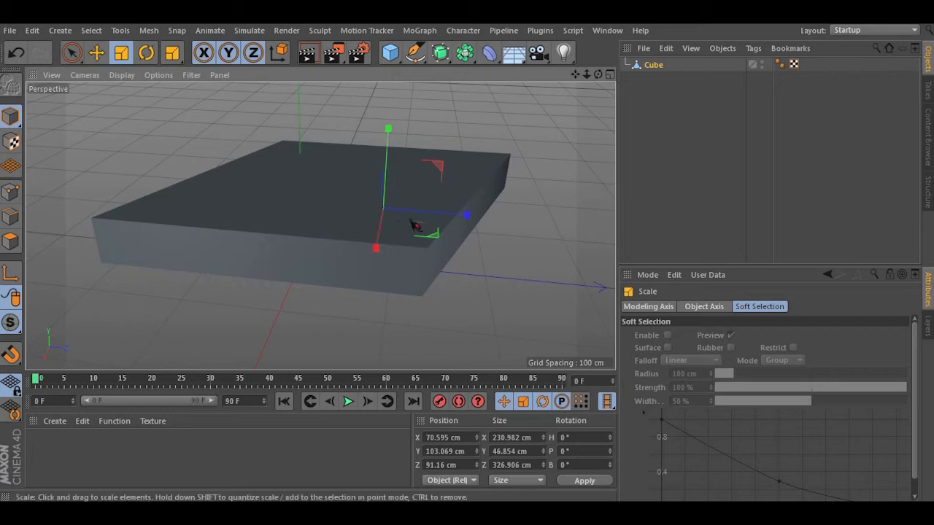
drag(441, 173, 399, 153)
click(418, 156)
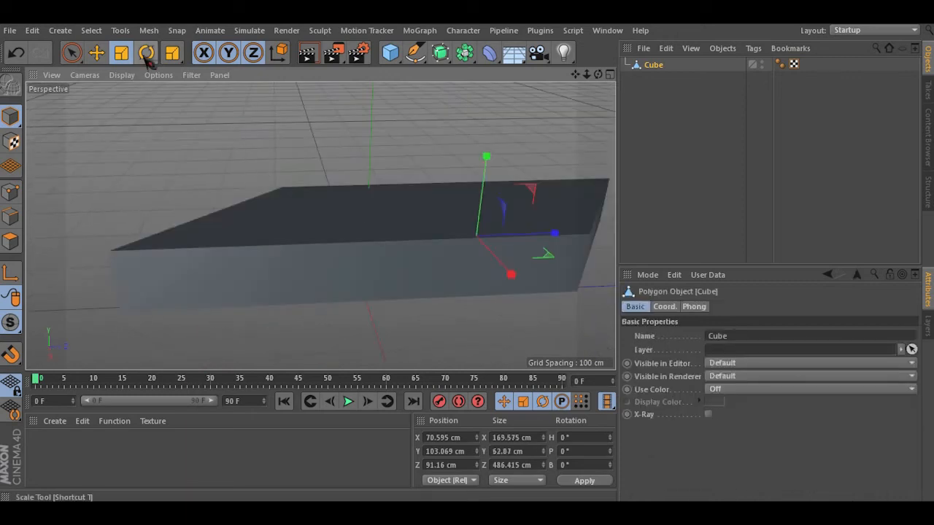
- Activate the Rotate tool, try rotating the slab and undo the trial rotation
alt+drag(355, 241, 425, 247)
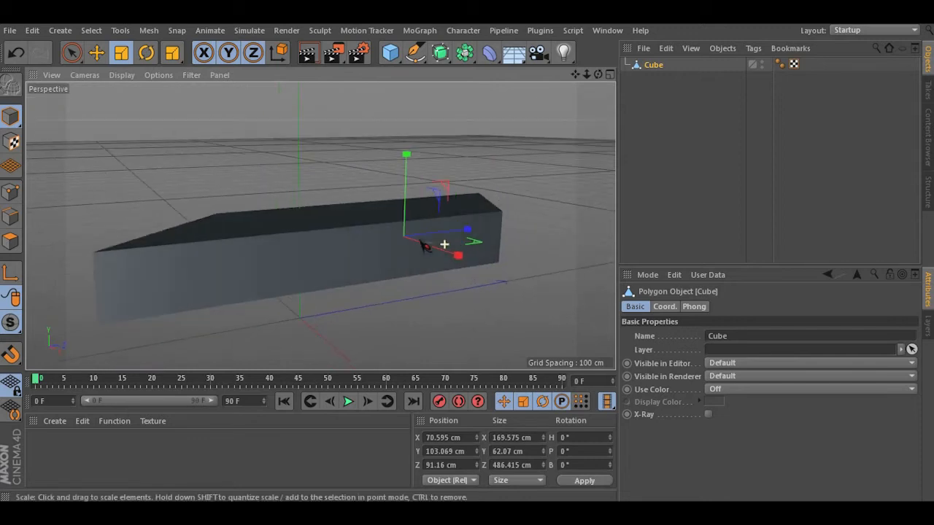
key(r)
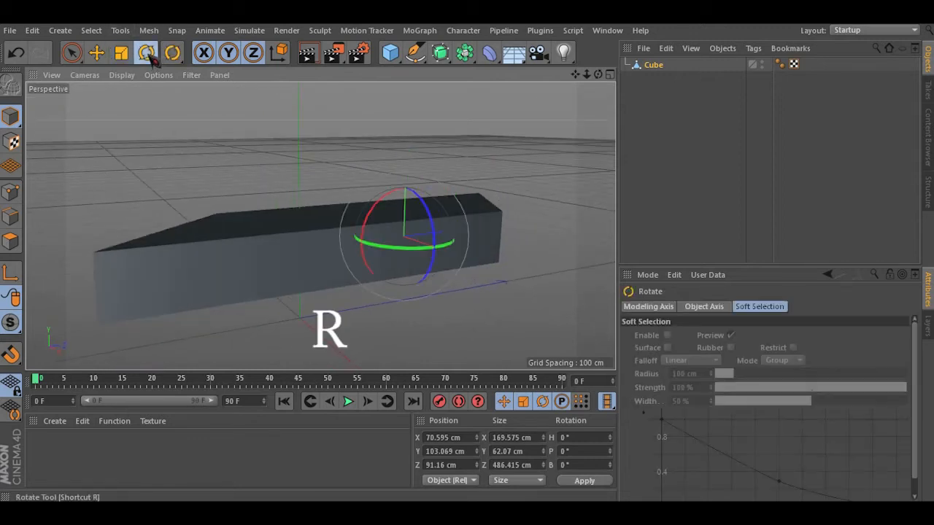
alt+drag(402, 222, 385, 265)
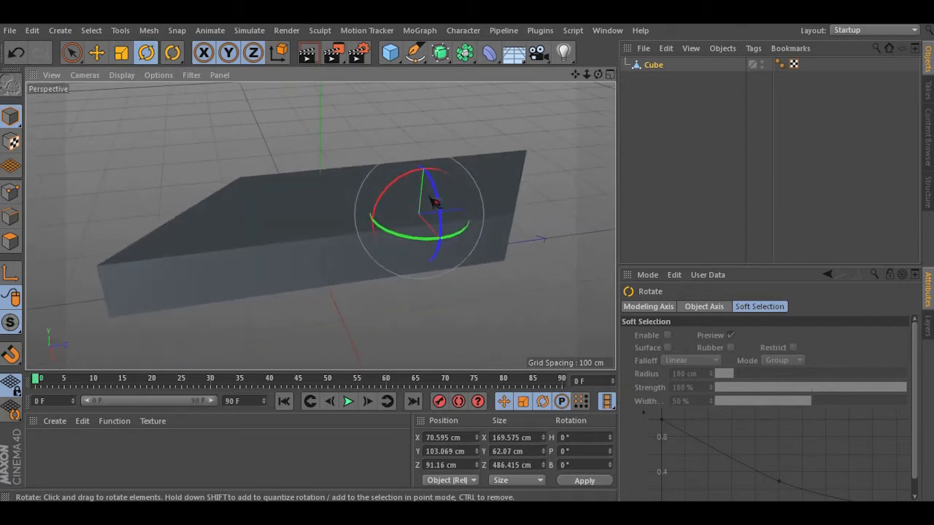
alt+drag(440, 181, 448, 224)
alt+drag(252, 194, 400, 199)
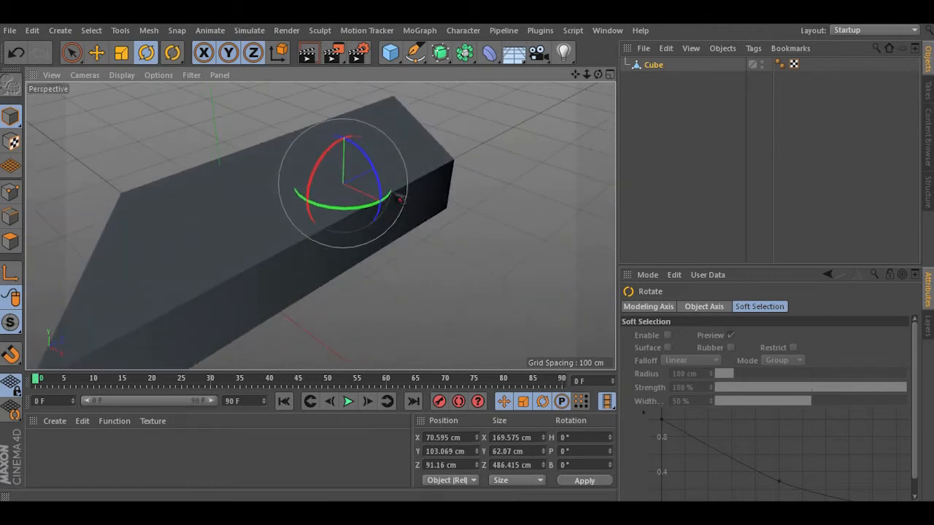
drag(517, 212, 270, 183)
key(ctrl+z)
- Rotate the slab to about H -374.2°, P -5.4° and B -356.3°
drag(398, 198, 372, 237)
alt+drag(242, 166, 342, 175)
scroll(340, 172, up, 3)
alt+middle_drag(335, 154, 327, 173)
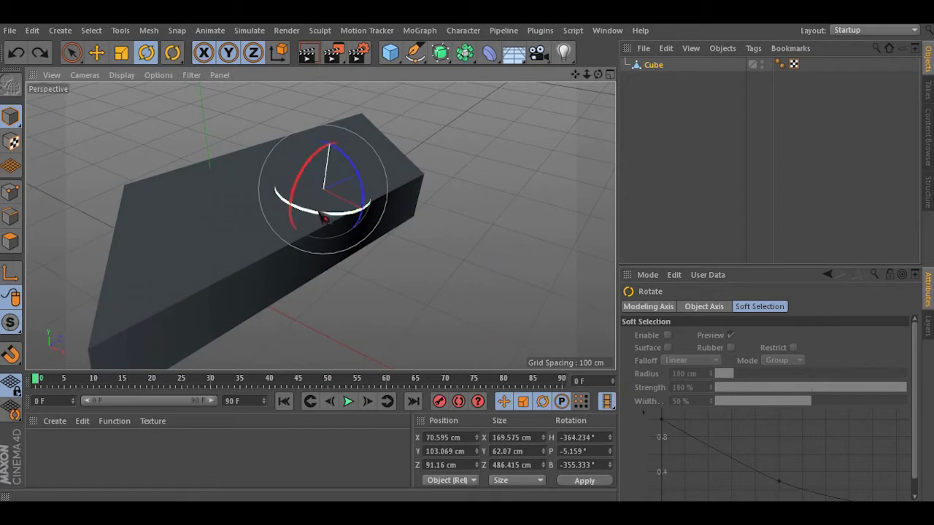
drag(324, 218, 292, 155)
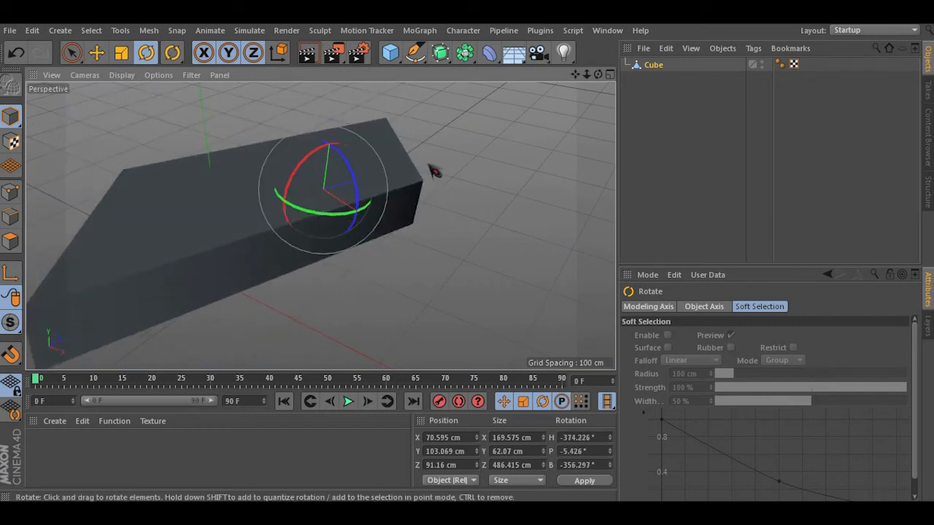
- Switch the rotated slab to Point mode and bring its selected corner point into clear view
scroll(427, 165, down, 2)
alt+middle_drag(286, 230, 372, 251)
alt+drag(398, 223, 345, 195)
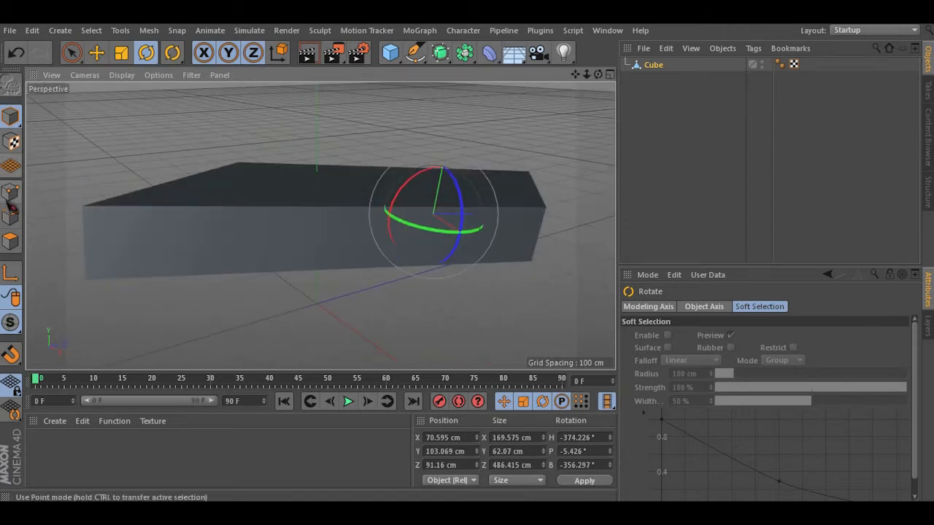
click(11, 191)
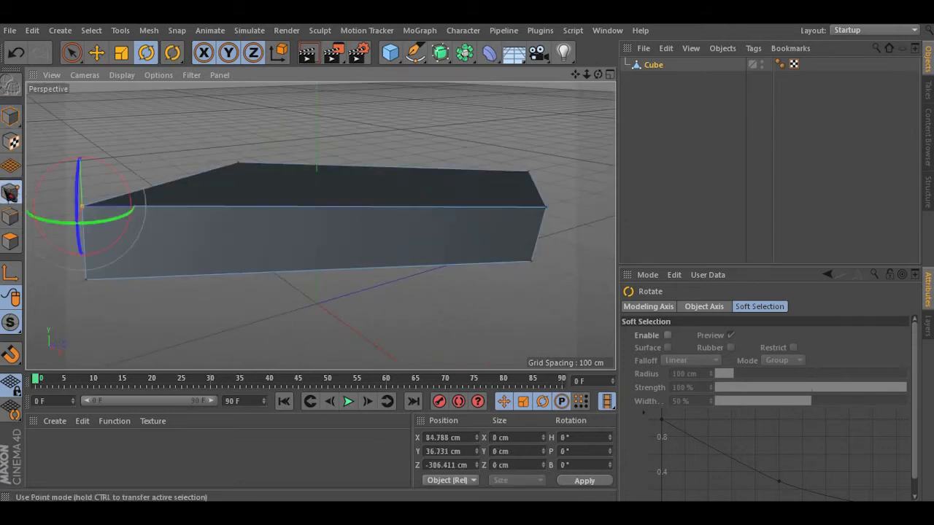
alt+middle_drag(159, 242, 217, 254)
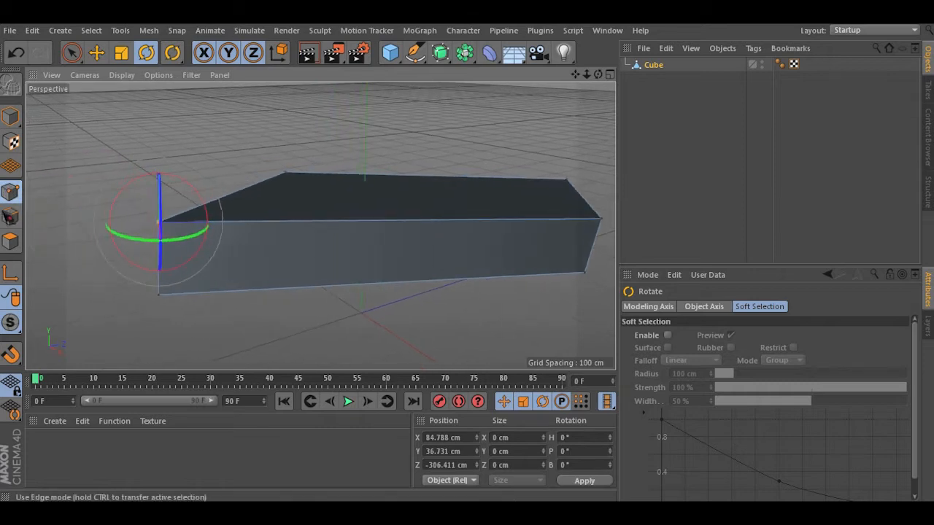
- Check the slab in Edge mode, return to Point mode with a top corner point selected, and try rotating that single point
click(13, 217)
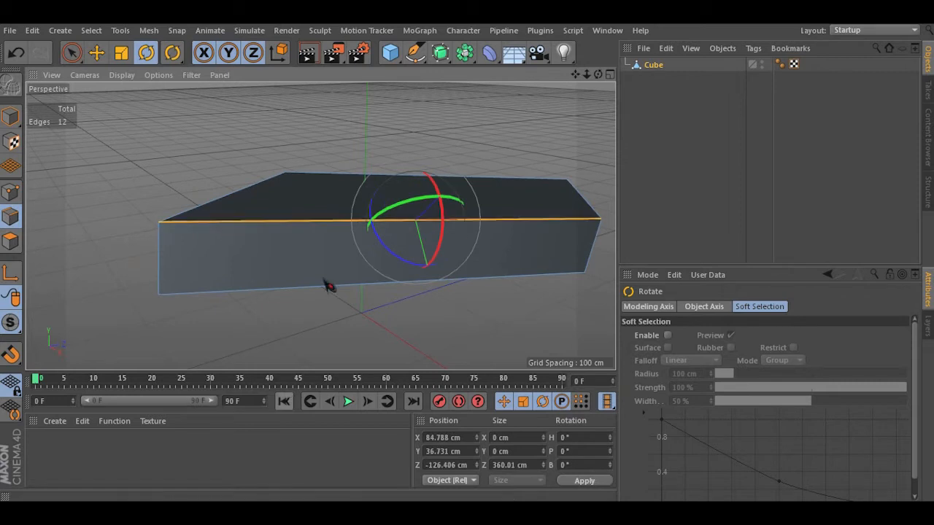
alt+drag(460, 206, 153, 175)
click(11, 192)
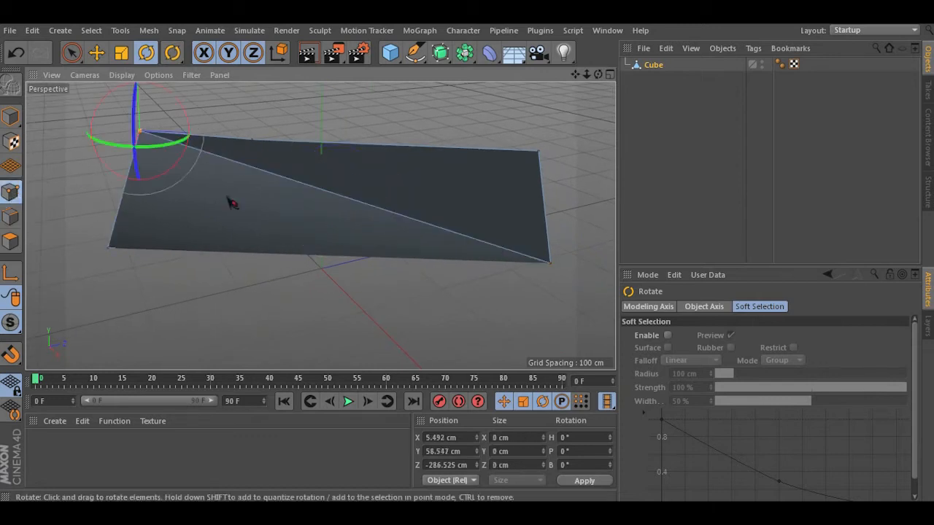
scroll(146, 131, up, 4)
alt+middle_drag(146, 133, 271, 213)
alt+drag(243, 241, 436, 243)
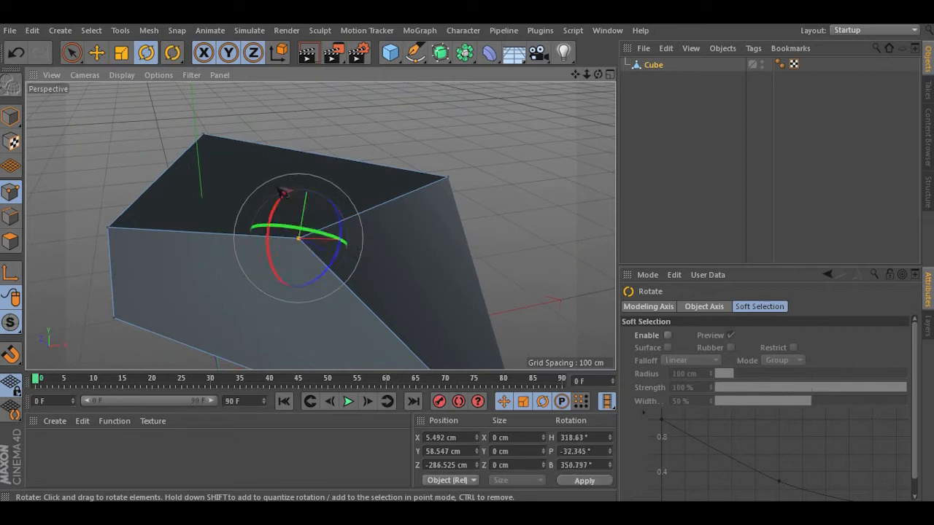
drag(280, 243, 255, 235)
alt+drag(205, 250, 238, 250)
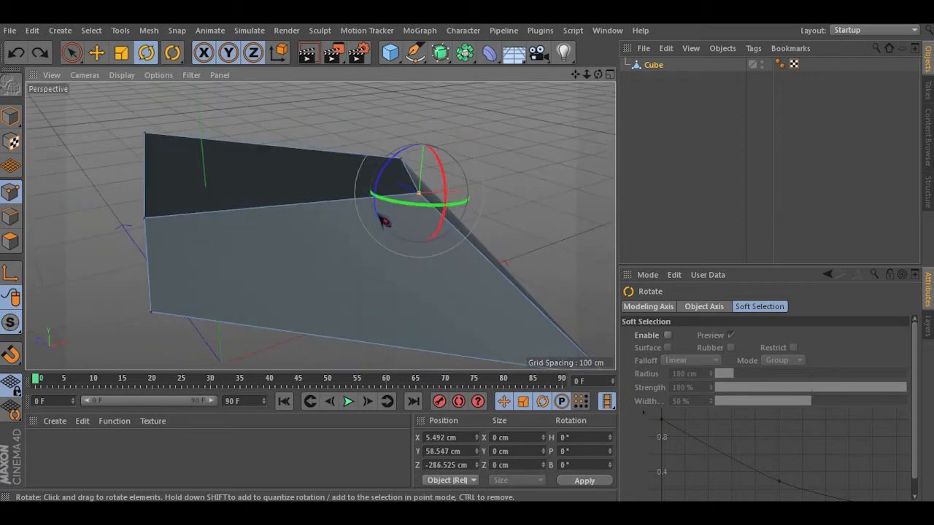
- Add the neighbouring top corner to the point selection, rotate the selected points together and undo the last rotation
shift+click(145, 218)
alt+drag(257, 251, 431, 218)
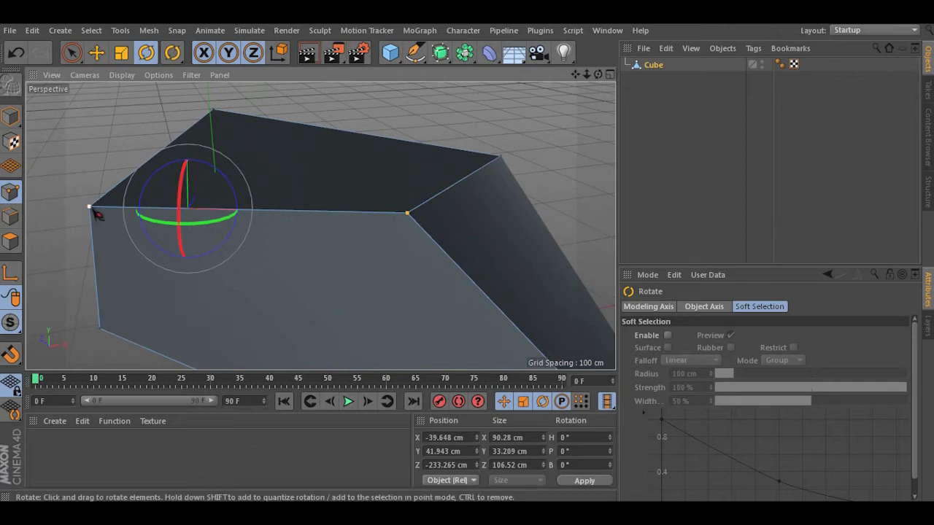
alt+drag(348, 319, 258, 272)
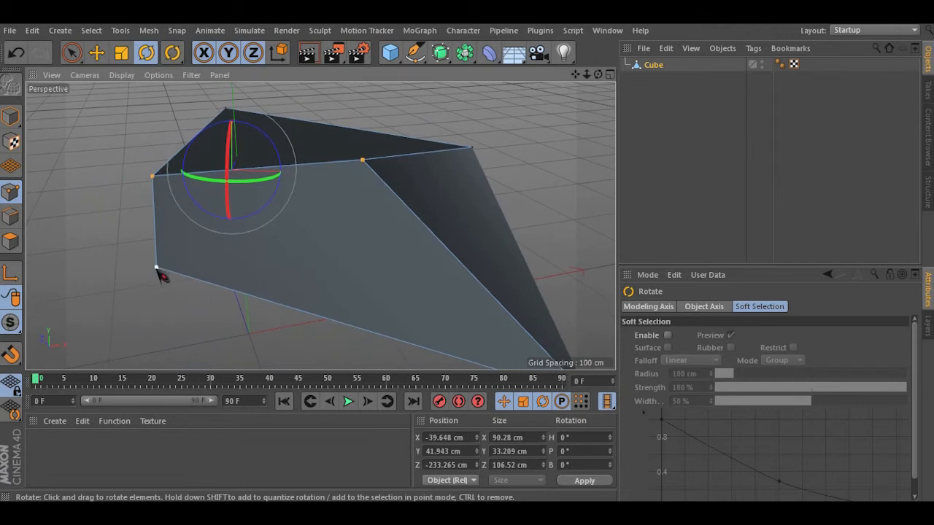
alt+drag(178, 224, 189, 202)
drag(275, 188, 185, 181)
drag(299, 175, 363, 170)
key(ctrl+z)
- Switch to Polygon mode and rotate the slab's end polygon until it spans about 170.2 × 76.5 × 137.7 cm
click(328, 171)
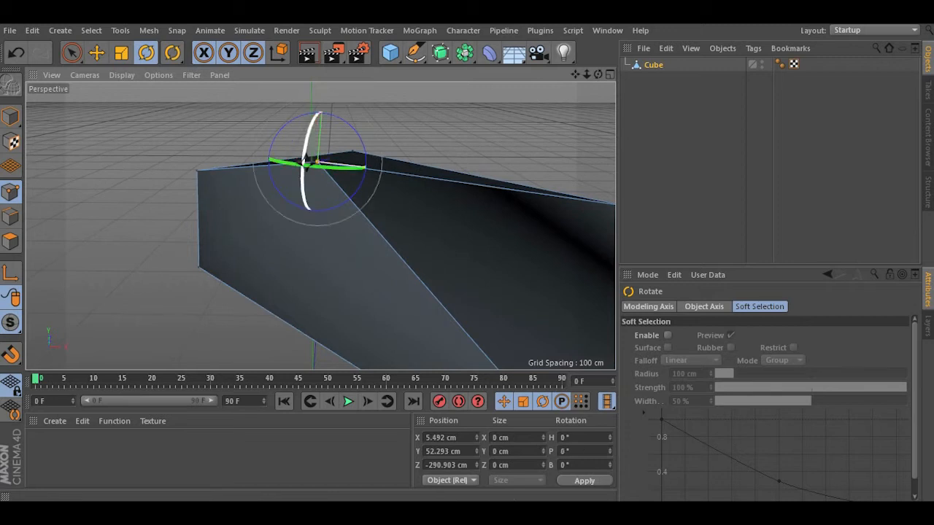
alt+drag(302, 156, 218, 197)
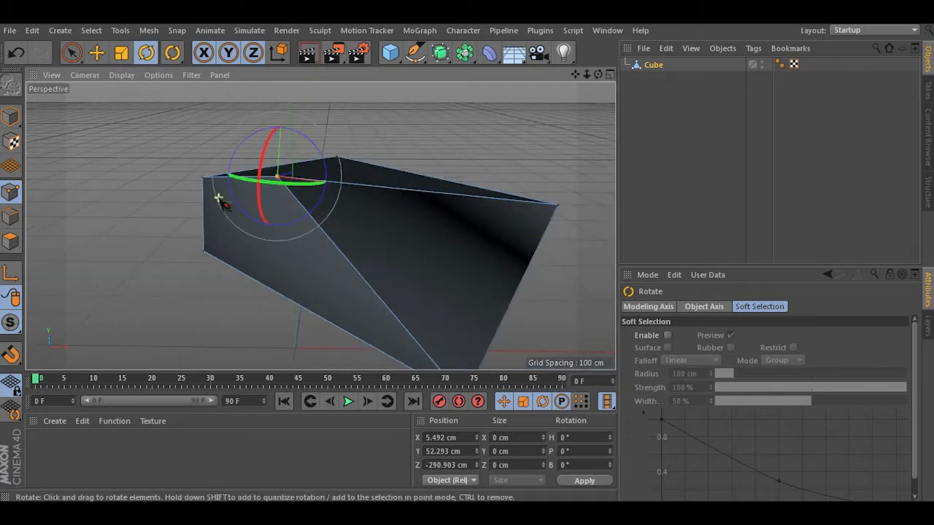
click(11, 241)
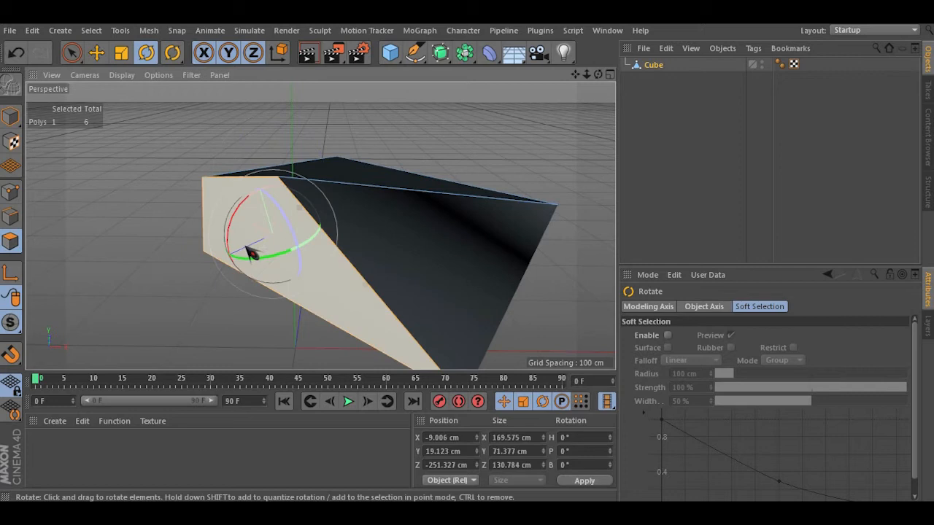
alt+drag(364, 268, 298, 277)
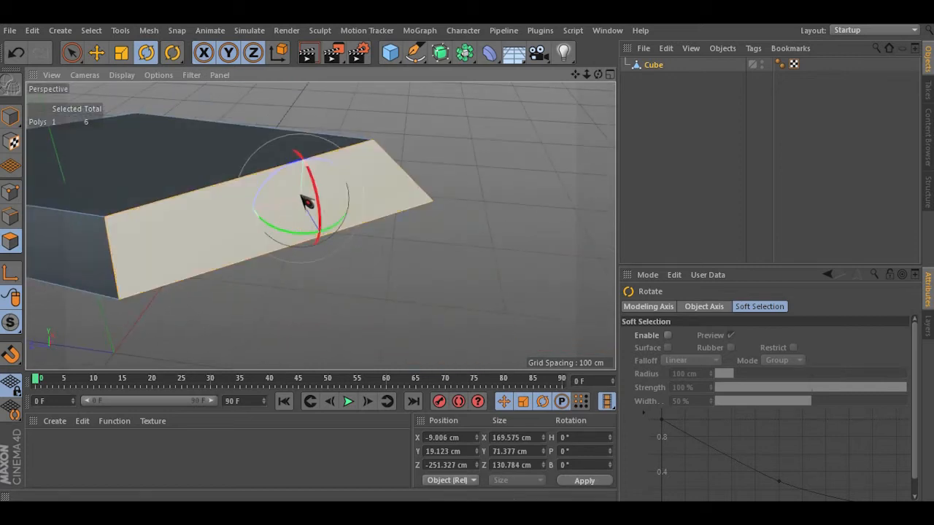
drag(313, 208, 157, 150)
drag(259, 163, 241, 229)
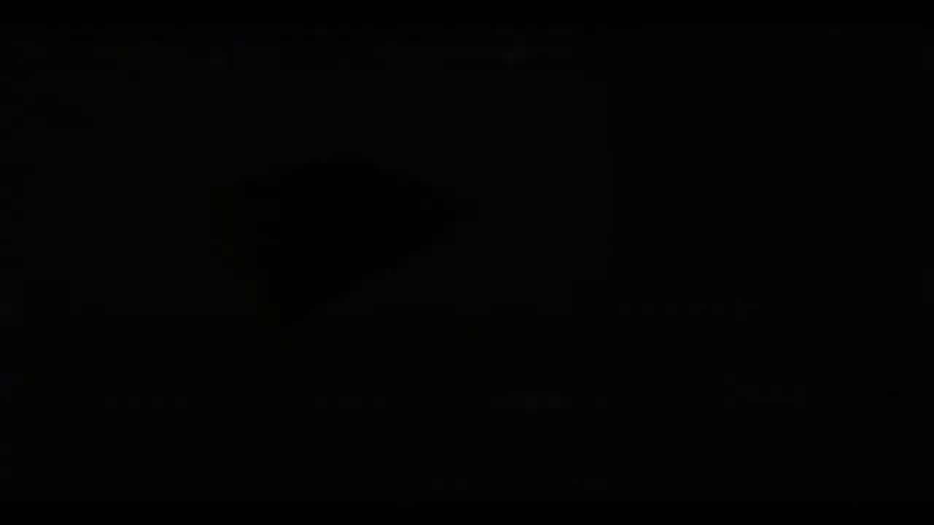
- Activate Live Selection and return the slab to Model mode
click(74, 55)
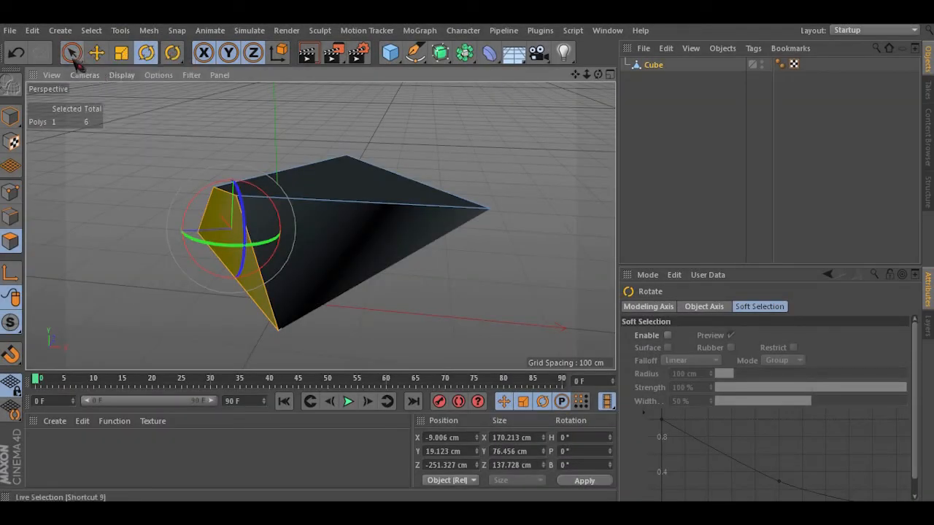
click(71, 52)
alt+drag(299, 236, 356, 211)
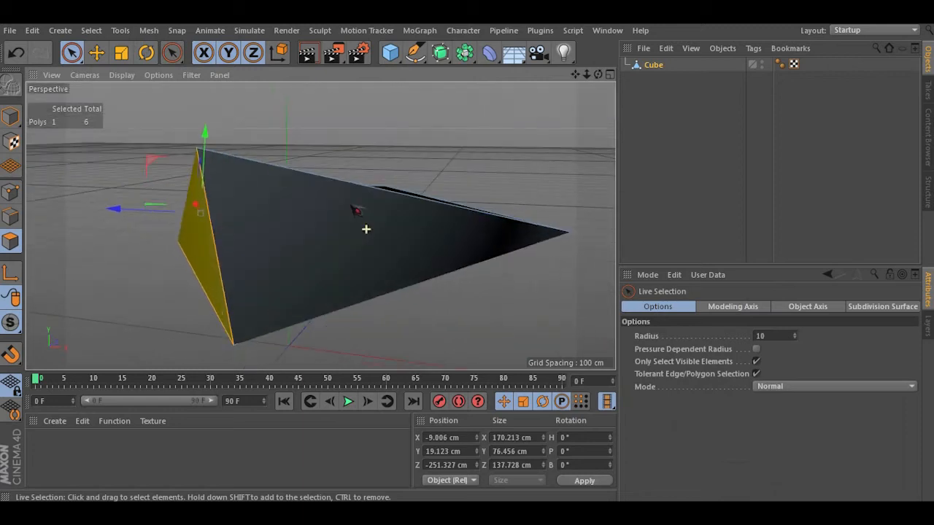
click(12, 117)
alt+drag(146, 240, 529, 305)
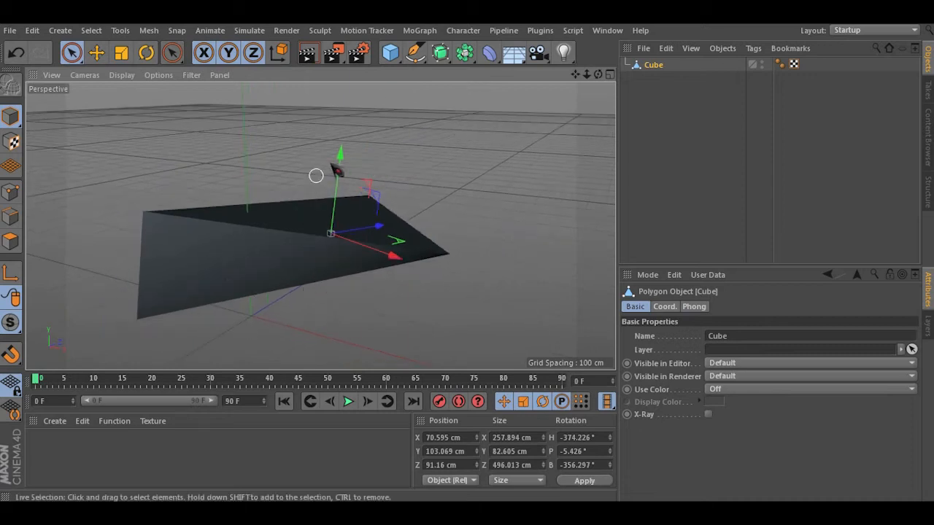
- Add a sphere primitive to the scene alongside the slab
click(393, 52)
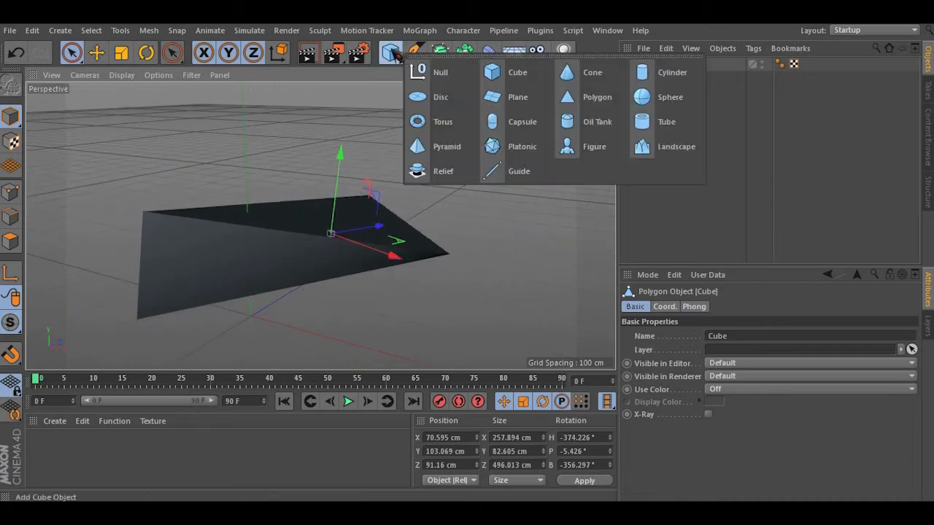
click(646, 97)
alt+drag(256, 315, 343, 229)
- Select the slab and the sphere in turn directly in the 3D view
click(358, 192)
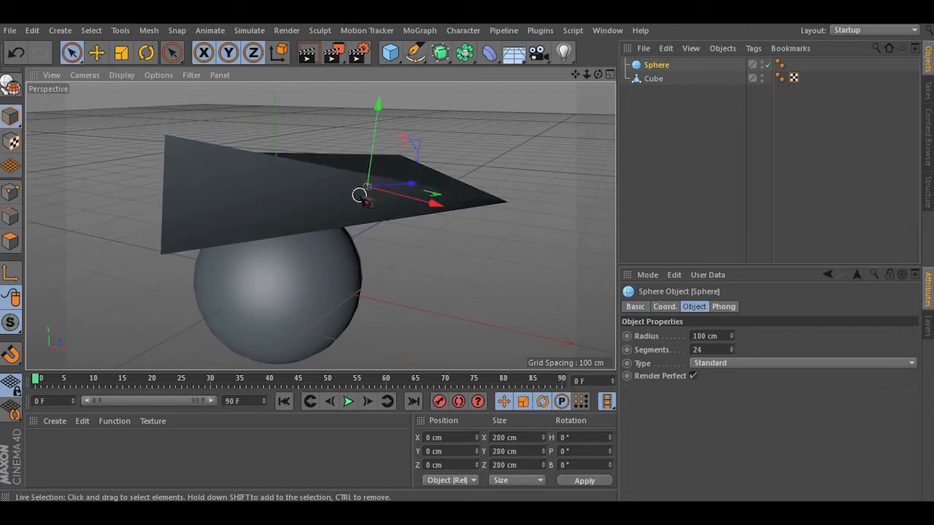
click(314, 278)
alt+drag(369, 180, 214, 137)
click(212, 159)
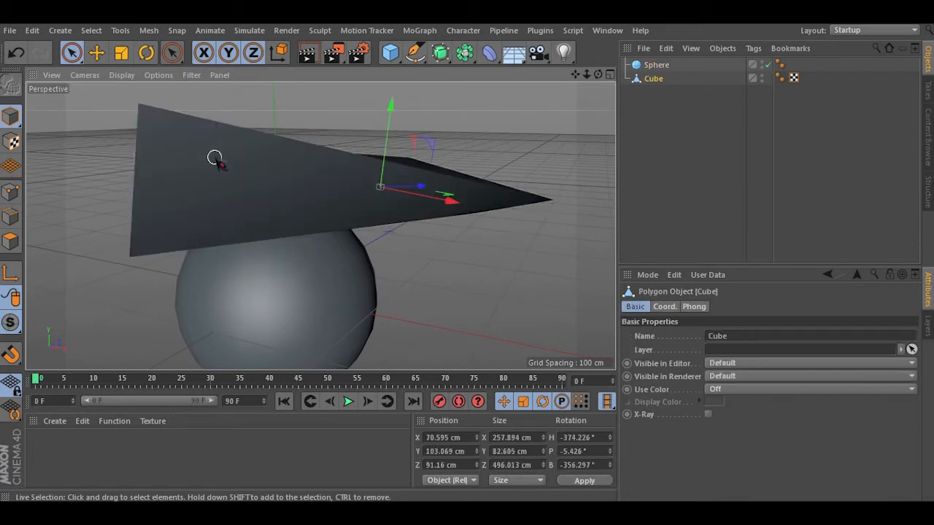
click(333, 298)
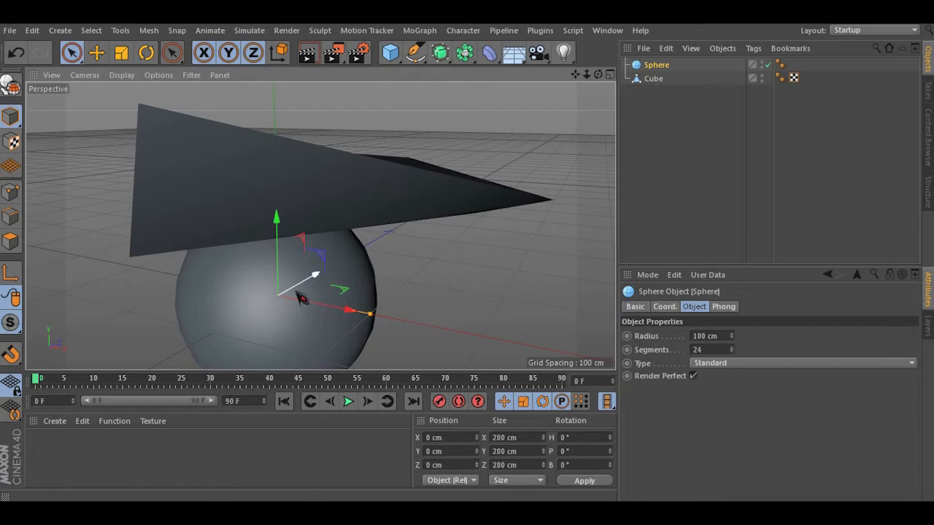
- Select the slab by name and move it along its X axis, and move the sphere to about X 30.1 cm
click(653, 81)
drag(444, 198, 343, 182)
click(656, 65)
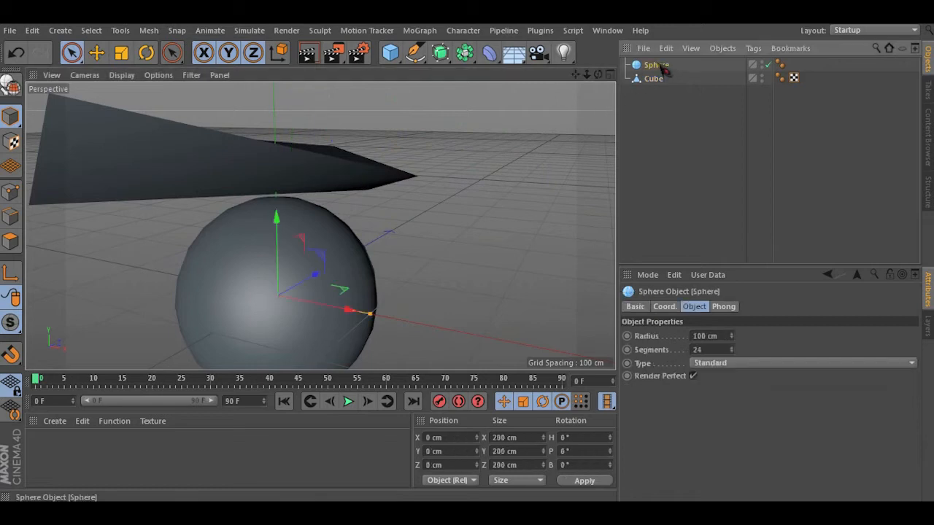
drag(340, 309, 421, 323)
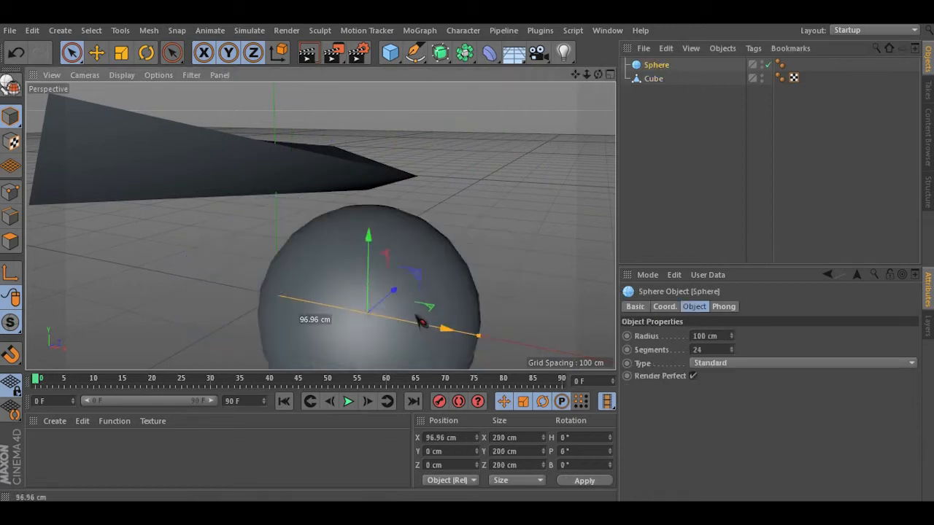
drag(421, 323, 432, 325)
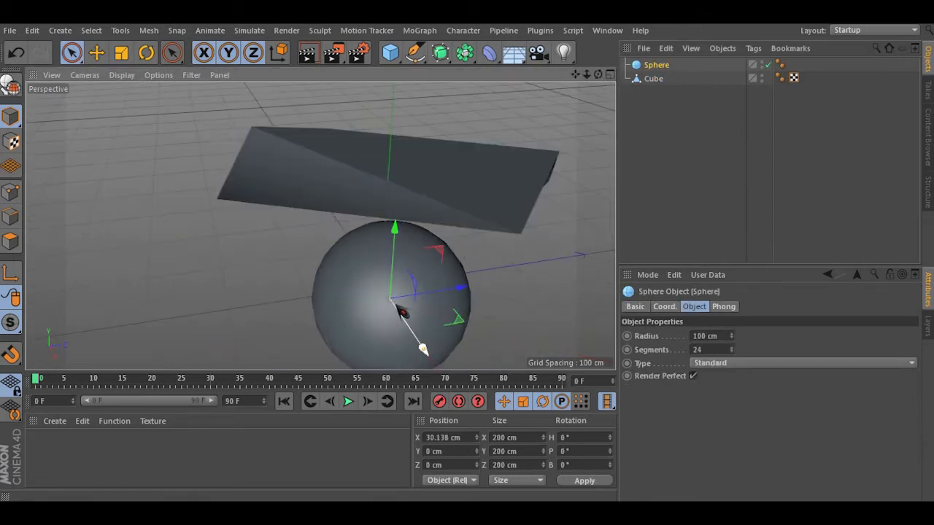
- Select the slab and the sphere together with Rectangle Selection
scroll(401, 311, up, 2)
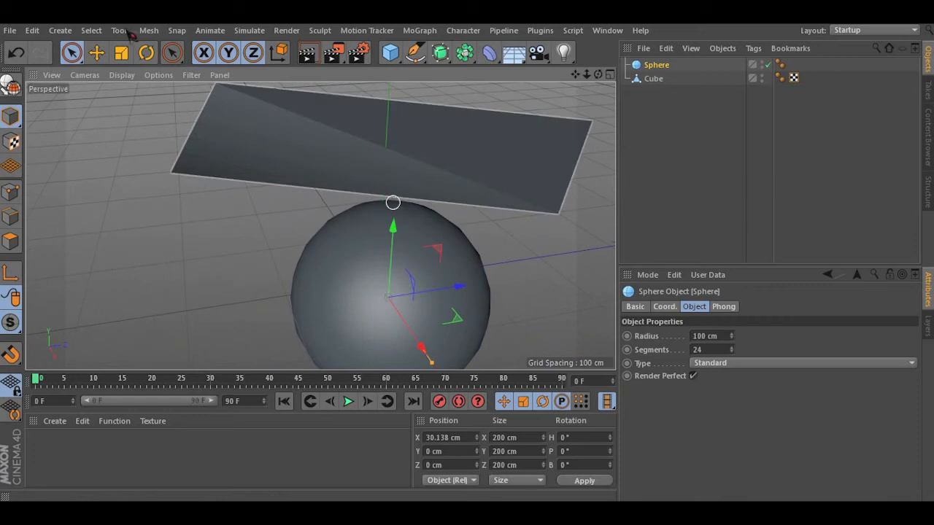
click(71, 52)
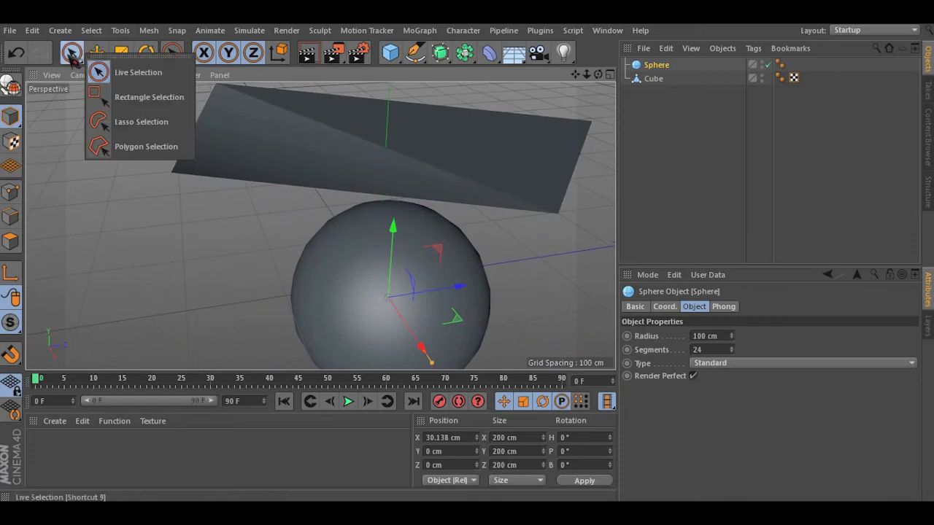
click(126, 102)
drag(292, 146, 454, 216)
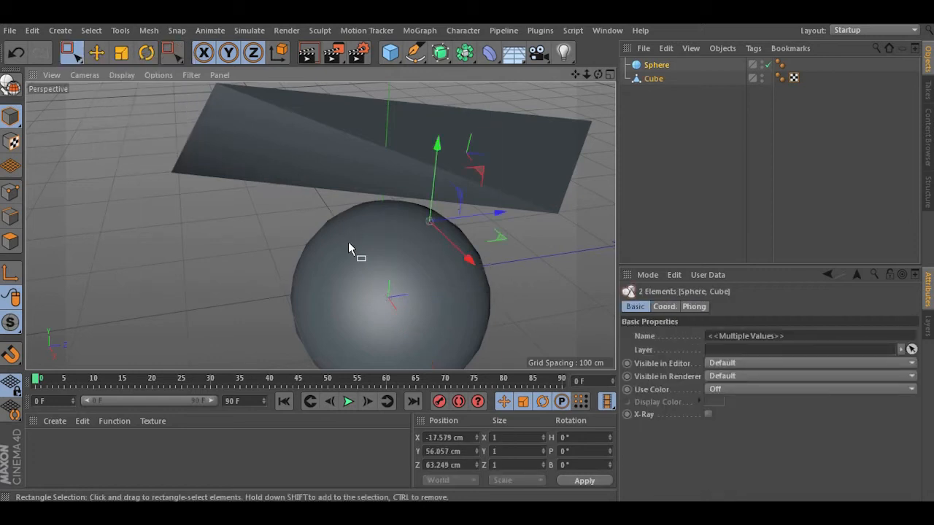
scroll(349, 250, up, 5)
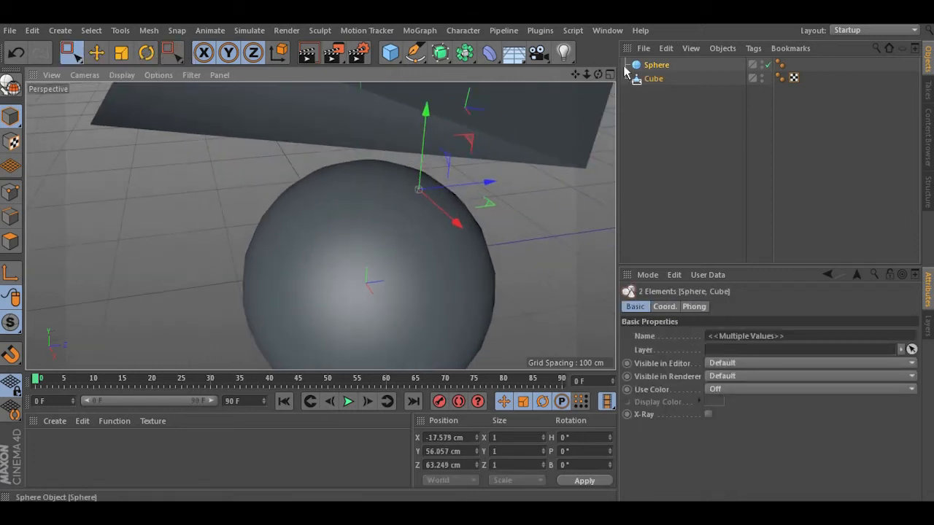
- Select only the sphere, make it editable and switch to Polygon mode
click(639, 66)
scroll(312, 197, down, 3)
alt+drag(312, 233, 372, 222)
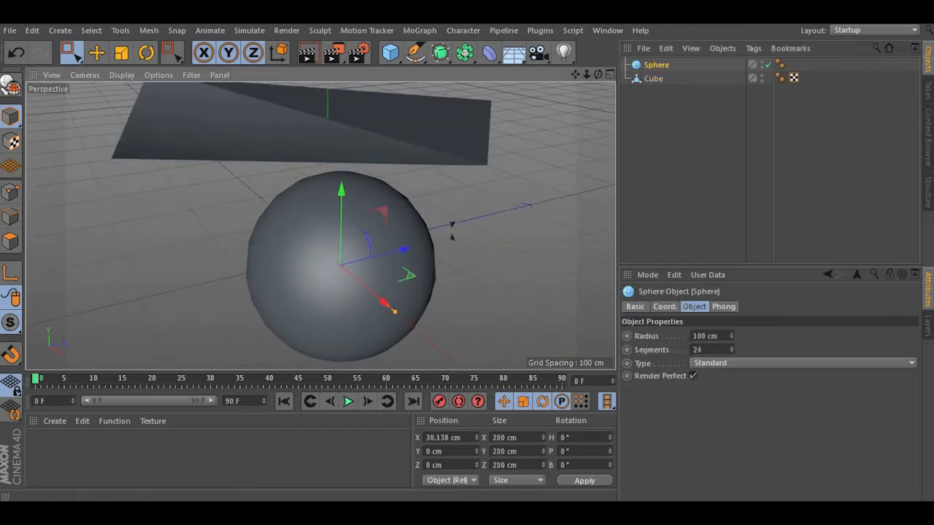
scroll(346, 291, up, 2)
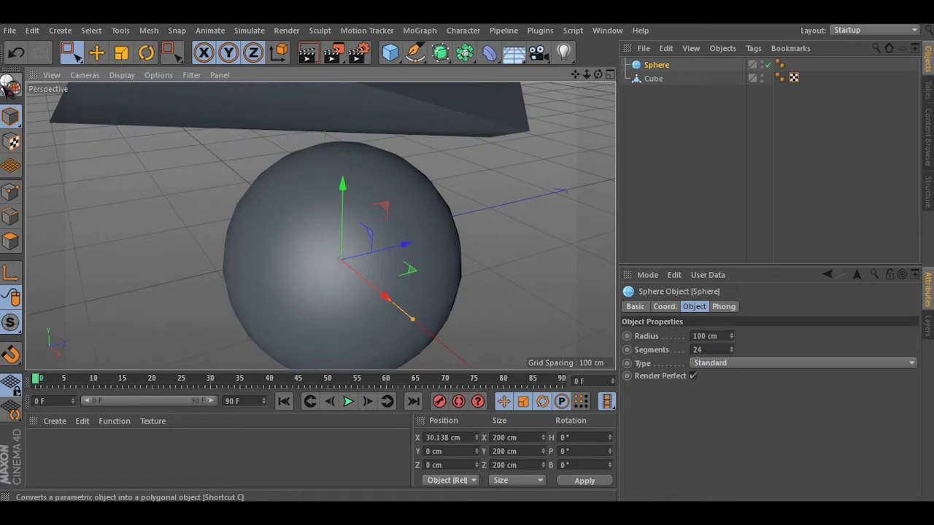
click(11, 86)
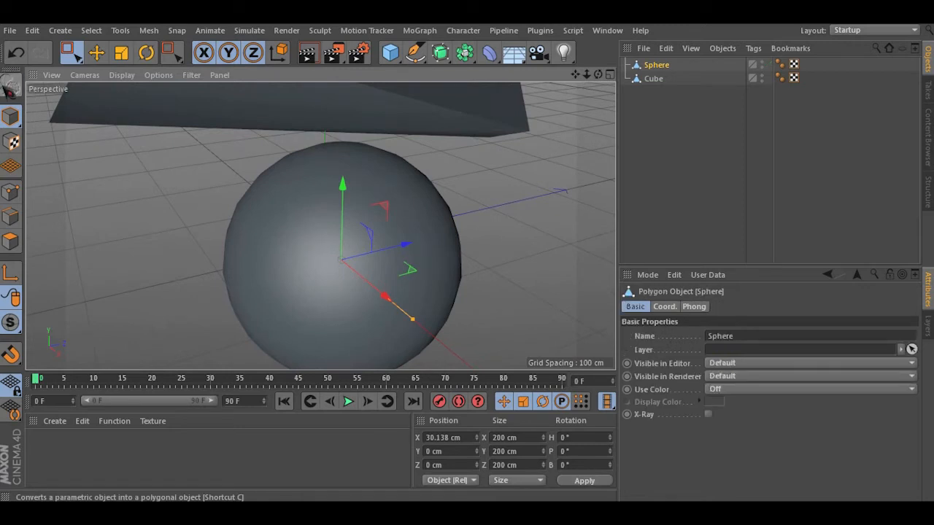
click(12, 246)
alt+drag(400, 285, 288, 251)
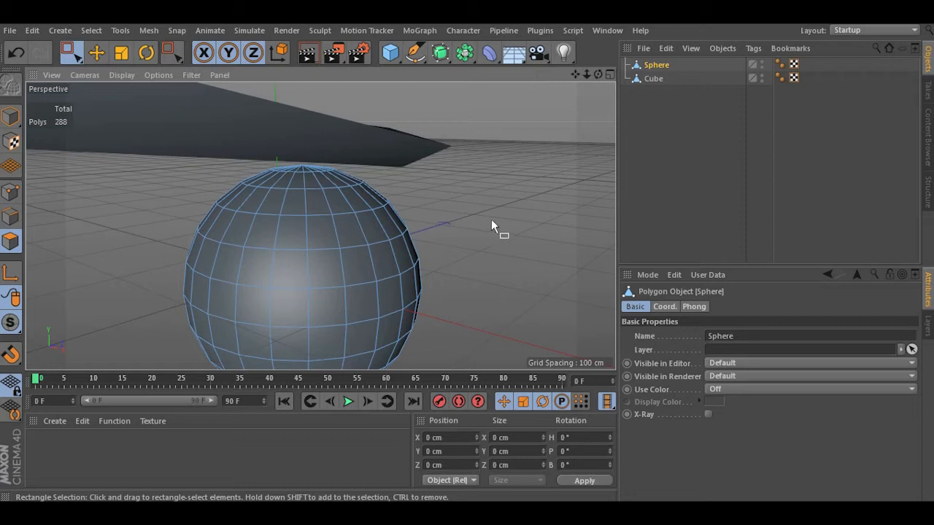
- Activate Live Selection and brush over horizontal bands of polygons around the sphere's middle and lower part
drag(70, 52, 123, 81)
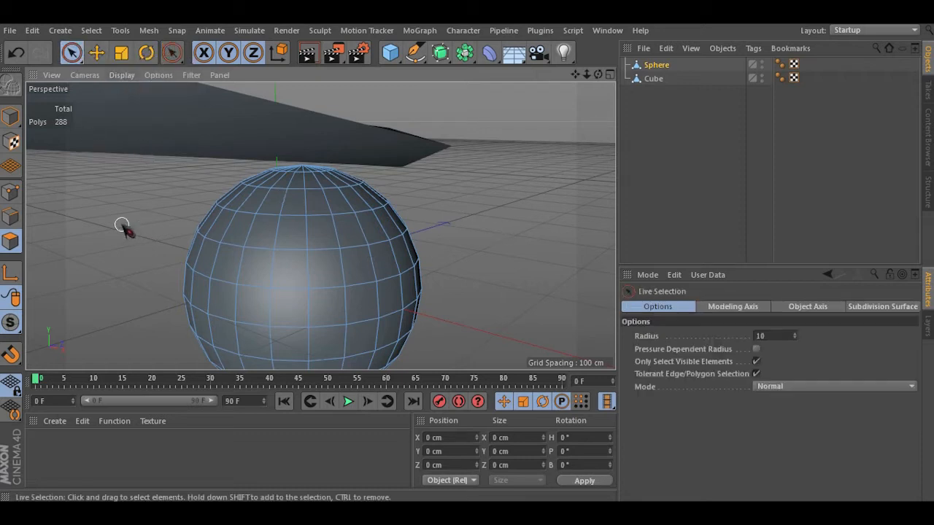
mouse_move(123, 226)
mouse_down()
mouse_move(194, 250)
mouse_move(306, 250)
mouse_move(428, 268)
mouse_move(359, 330)
mouse_move(226, 333)
mouse_move(177, 198)
mouse_move(332, 178)
mouse_move(445, 201)
mouse_up()
scroll(445, 198, down, 2)
scroll(294, 354, up, 2)
alt+drag(339, 346, 351, 299)
mouse_move(261, 356)
mouse_down()
mouse_move(255, 350)
mouse_move(358, 355)
mouse_move(475, 299)
mouse_move(324, 282)
mouse_move(148, 279)
mouse_up()
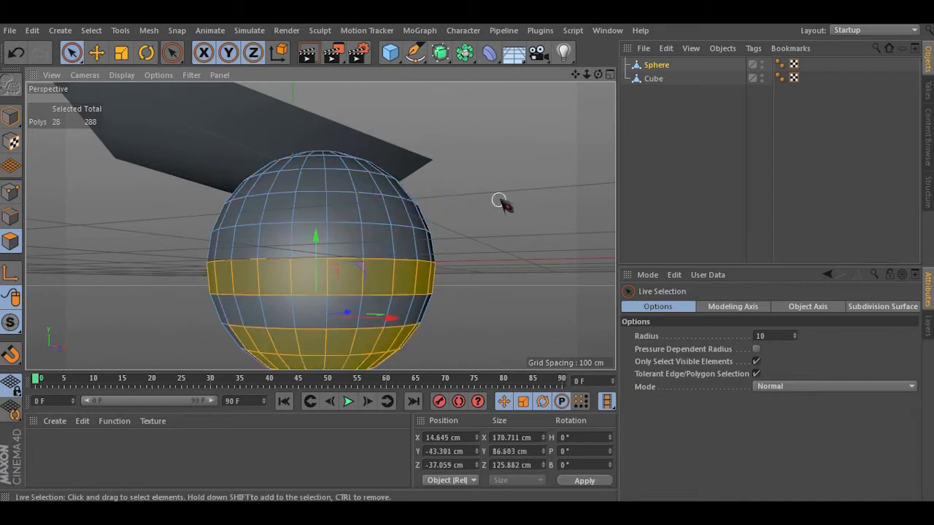
- Select the sphere's upper polygon bands instead and add further bands from its middle and lower part to the selection
drag(488, 199, 163, 202)
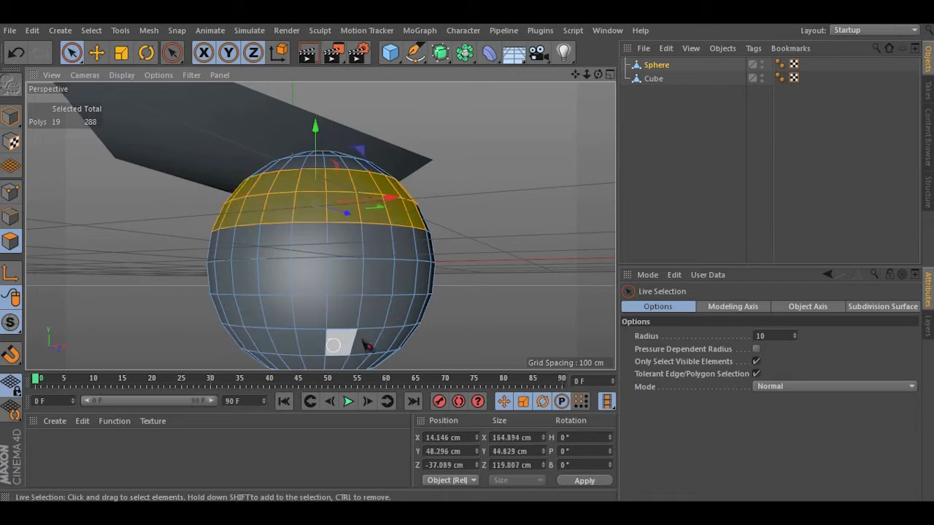
alt+drag(398, 217, 365, 274)
scroll(451, 258, up, 2)
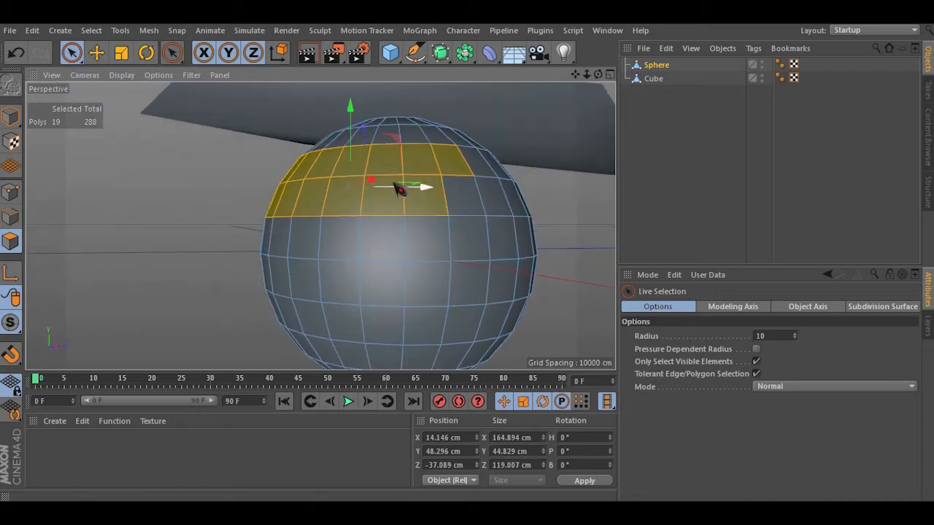
alt+drag(300, 224, 385, 236)
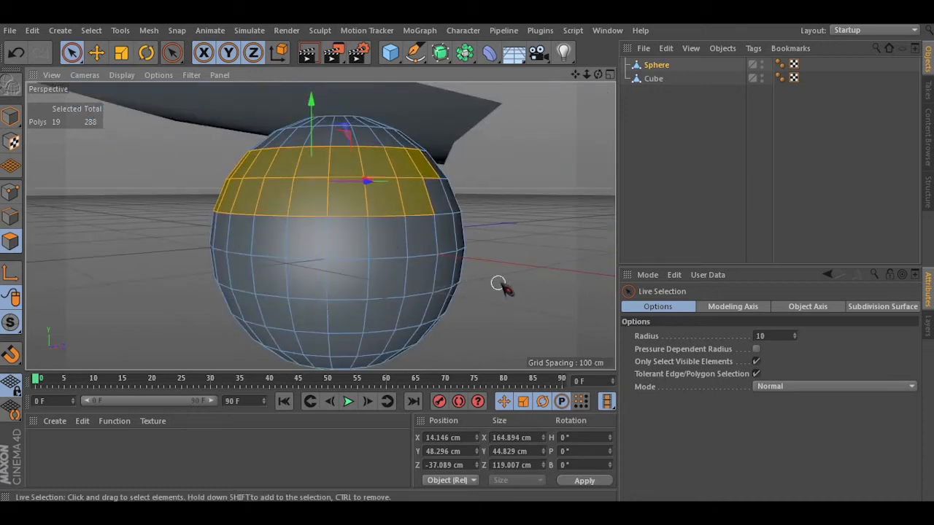
mouse_move(492, 286)
shift+mouse_down()
mouse_move(187, 267)
mouse_move(205, 329)
mouse_move(314, 340)
shift+mouse_up()
mouse_move(499, 239)
shift+mouse_down()
mouse_move(183, 237)
mouse_move(219, 228)
shift+mouse_up()
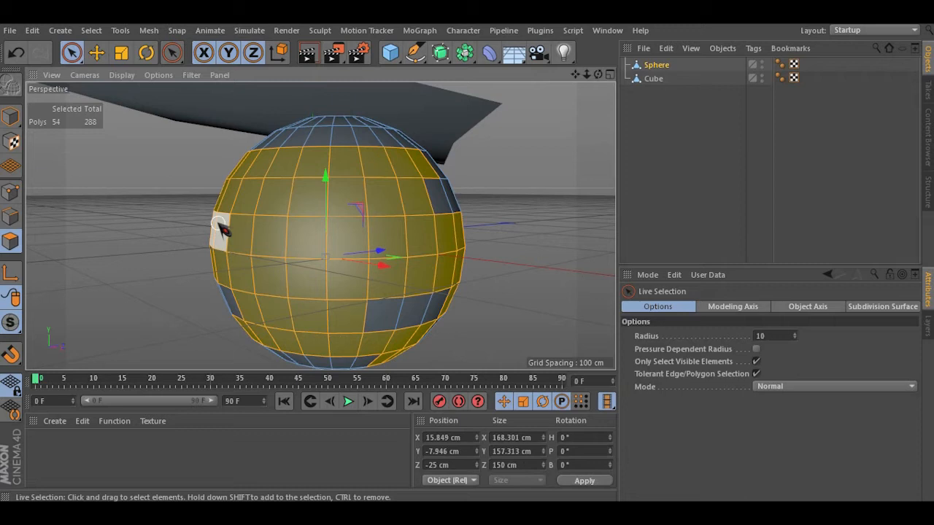
- Add the sphere's remaining front-facing polygons to the selection with Live Selection, and remove polygons from it with a subtracting brush stroke
mouse_move(503, 187)
shift+mouse_down()
mouse_move(379, 146)
mouse_move(270, 146)
mouse_move(192, 275)
mouse_move(532, 304)
shift+mouse_up()
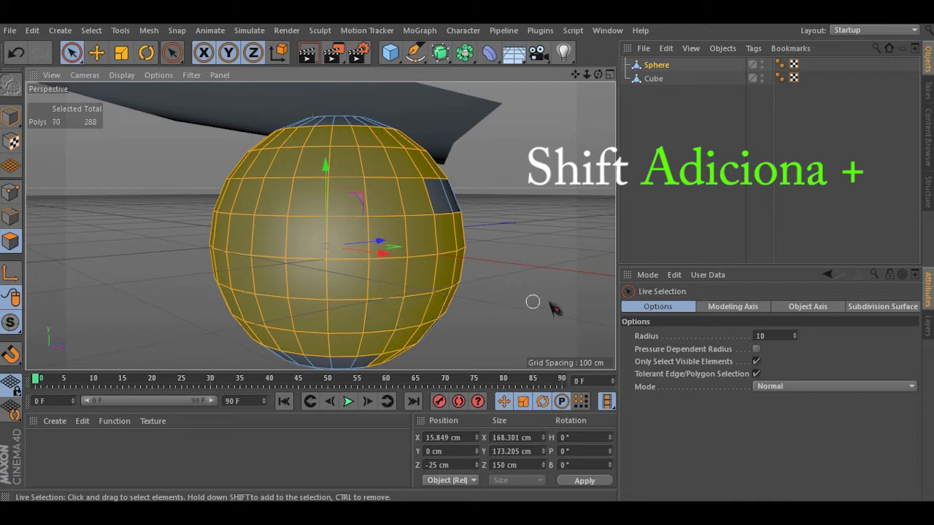
shift+drag(424, 209, 449, 197)
shift+drag(202, 360, 421, 365)
mouse_move(403, 237)
alt+mouse_down()
mouse_move(445, 263)
mouse_move(346, 223)
alt+mouse_up()
scroll(365, 230, down, 3)
alt+drag(445, 246, 475, 266)
scroll(380, 277, up, 3)
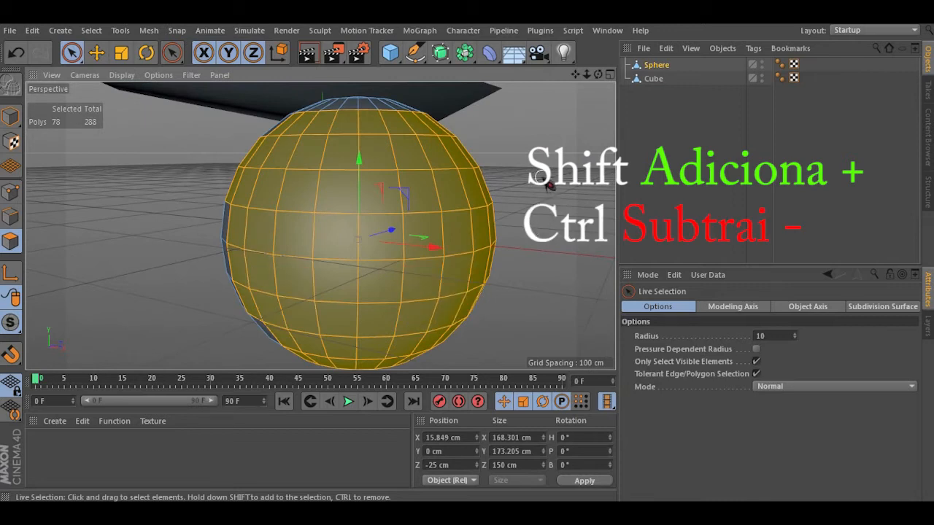
mouse_move(518, 187)
ctrl+mouse_down()
mouse_move(294, 192)
mouse_move(62, 223)
mouse_move(408, 328)
mouse_move(602, 263)
mouse_move(413, 237)
mouse_move(187, 244)
mouse_move(502, 296)
mouse_move(309, 338)
mouse_move(295, 354)
mouse_move(451, 361)
ctrl+mouse_up()
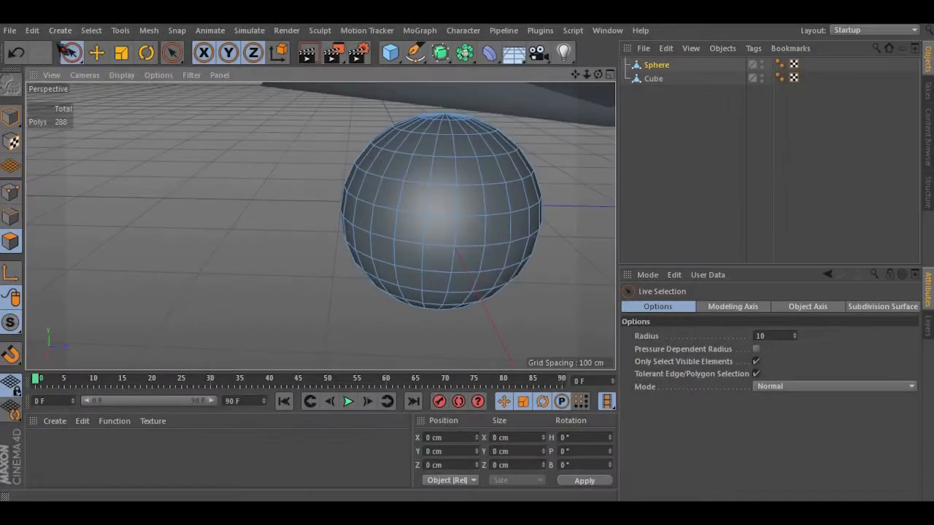
- Activate Rectangle Selection and select all polygons on the sphere's visible side with one frame around the sphere
click(70, 52)
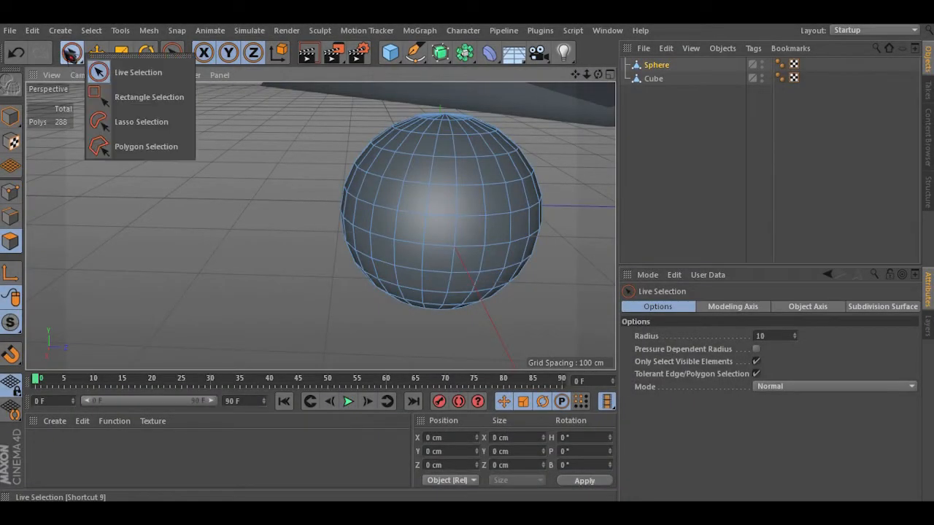
click(150, 97)
drag(295, 110, 580, 327)
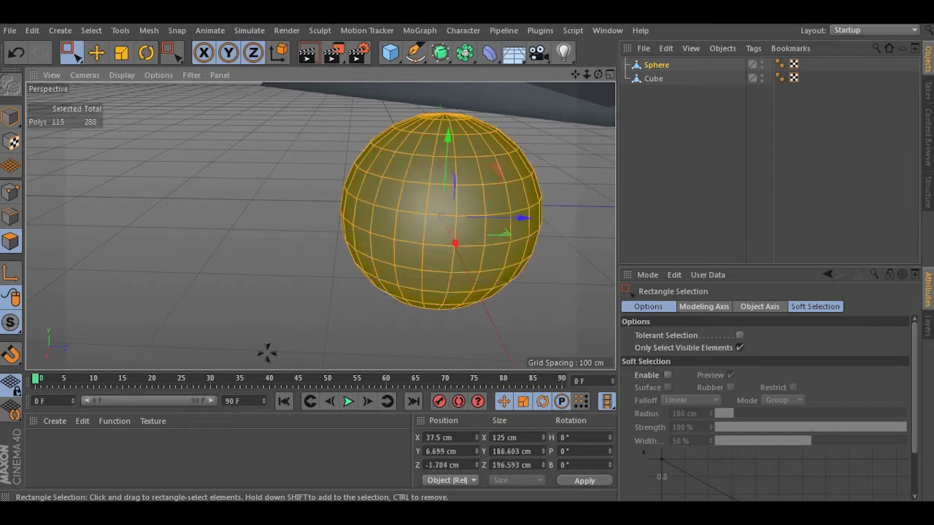
alt+drag(388, 228, 326, 198)
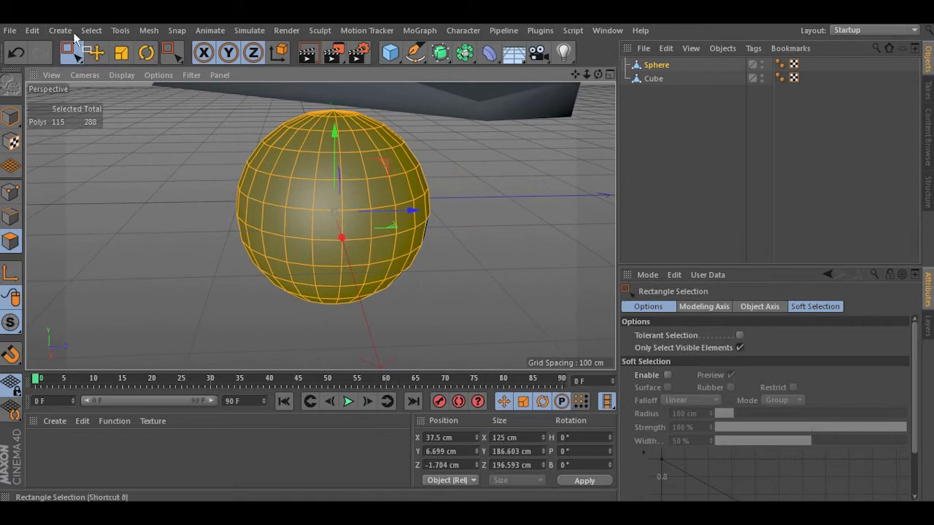
- Activate Live Selection, select the cube and switch to the Move tool in Point mode
drag(71, 52, 130, 81)
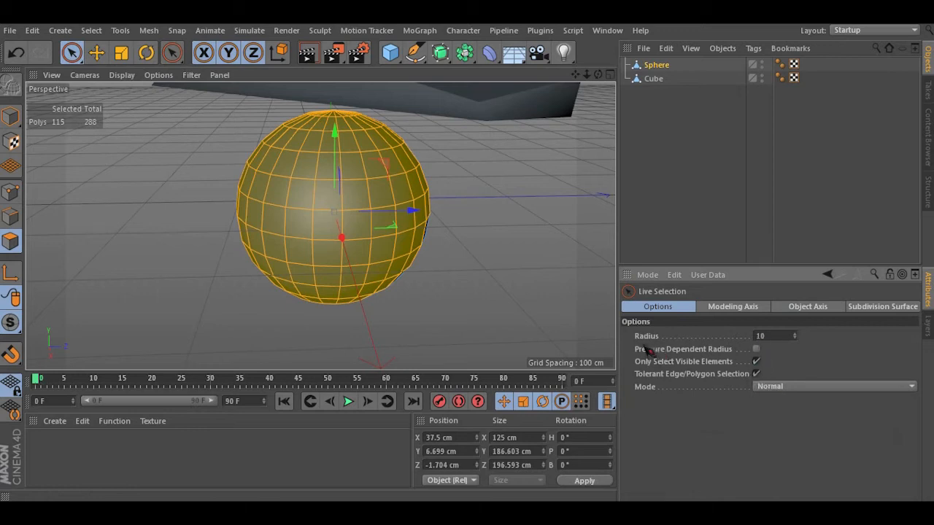
click(656, 79)
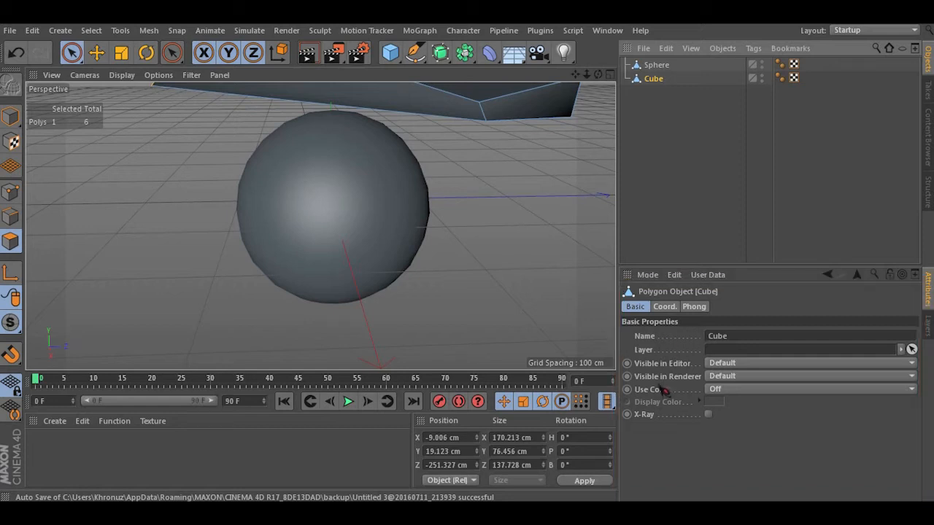
key(e)
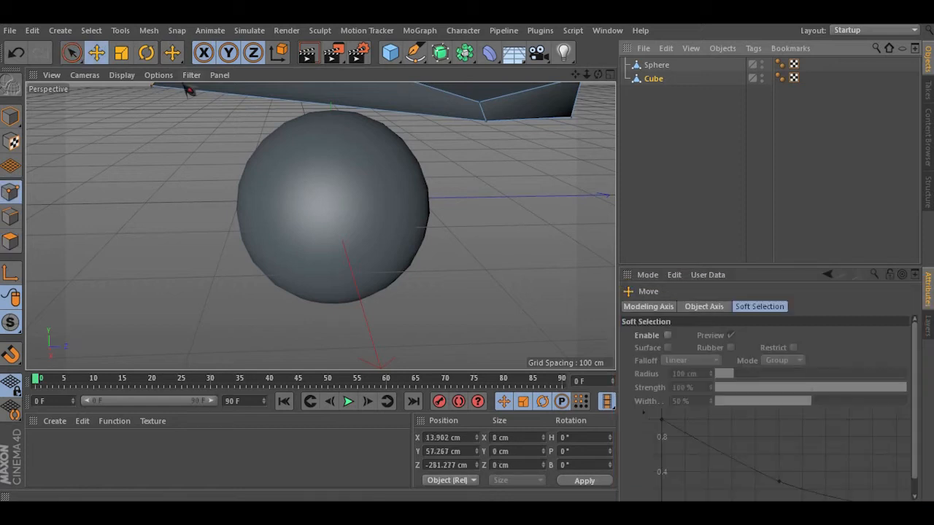
- Reactivate Live Selection, select the sphere and bring the tool's options back through the attribute history
click(73, 54)
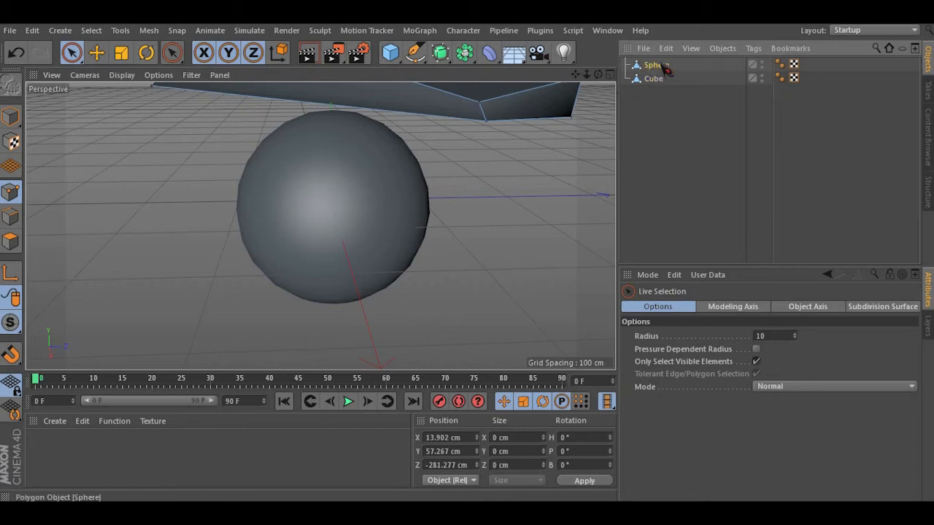
click(655, 65)
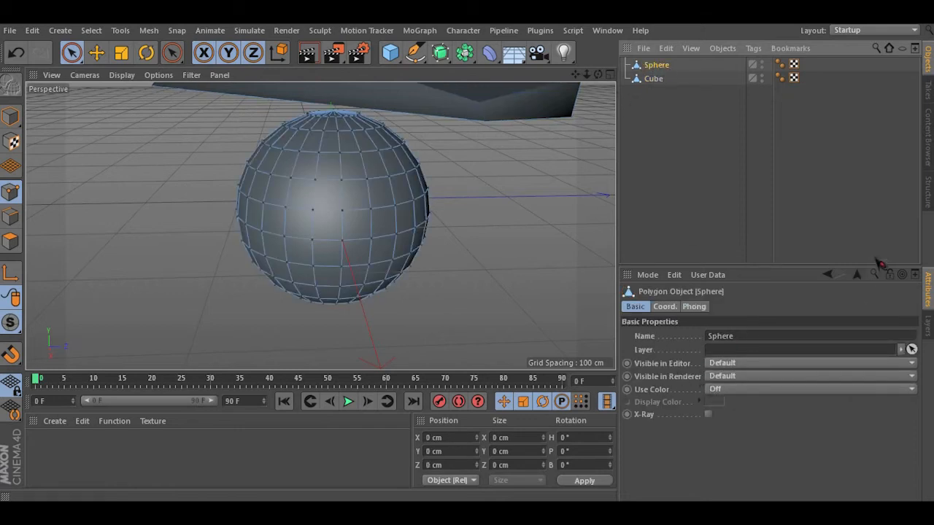
click(829, 275)
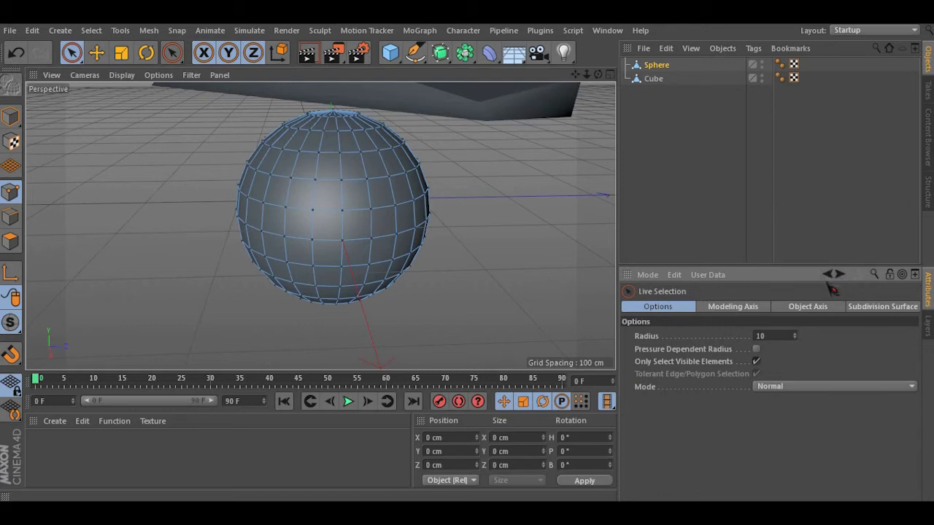
click(832, 275)
click(840, 277)
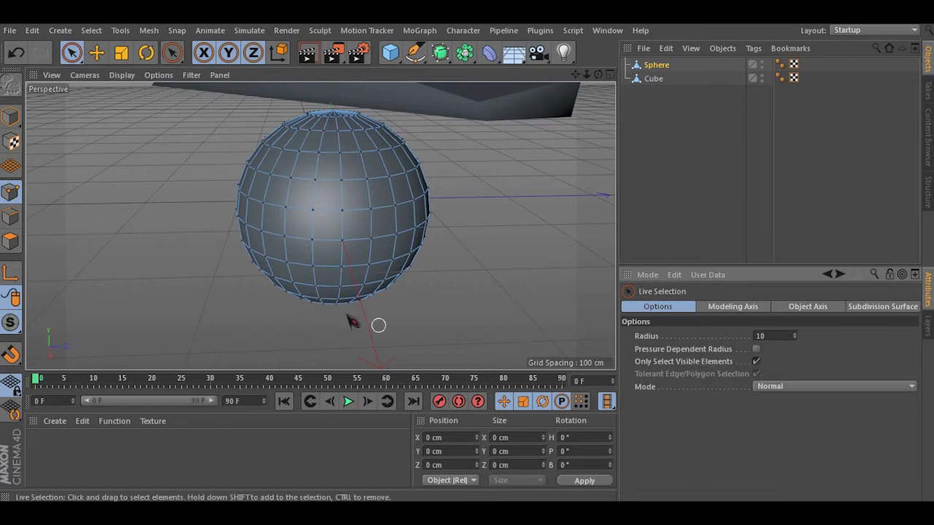
- Switch to Polygon mode and clear the sphere's polygon selection, with Only Select Visible Elements enabled
click(12, 243)
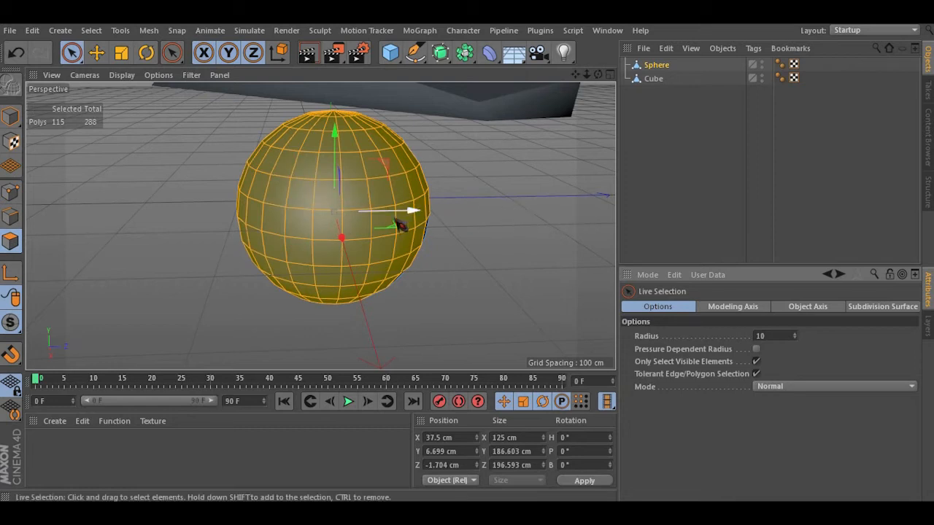
click(402, 190)
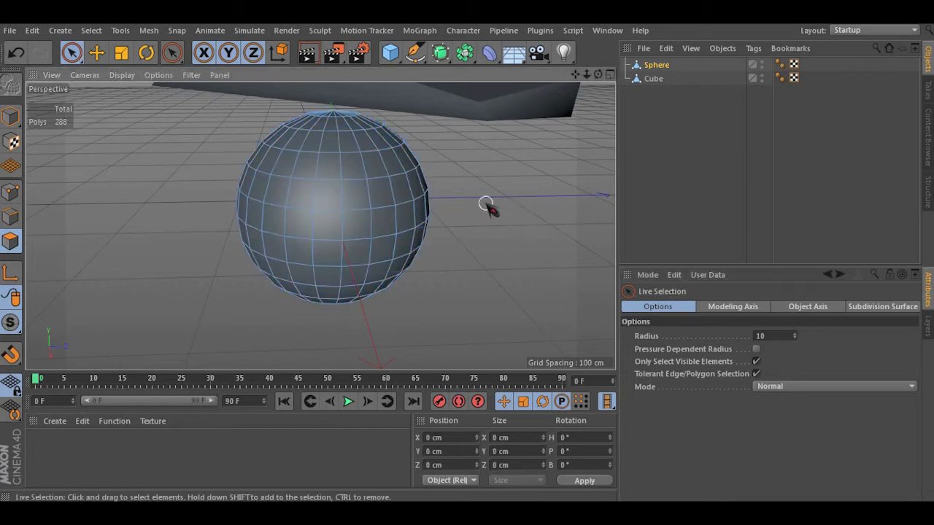
click(757, 362)
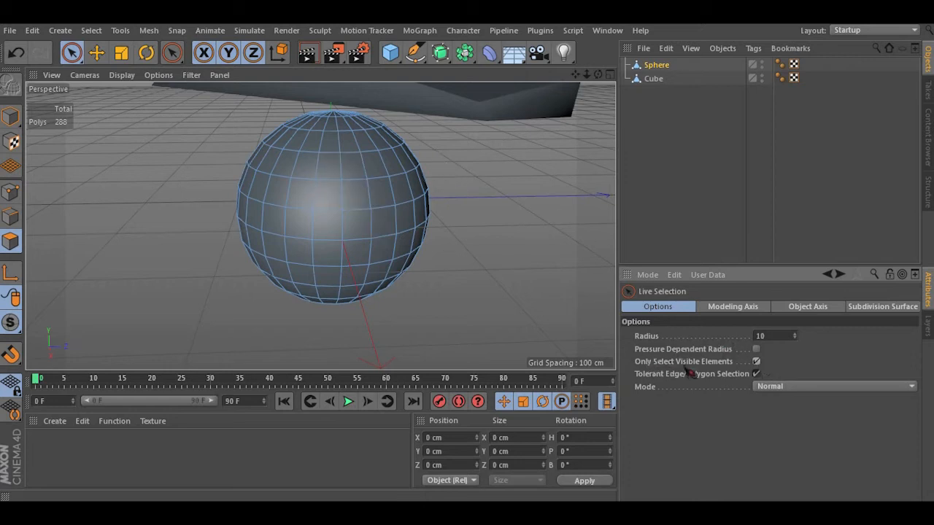
- Brush over a horizontal polygon band above the sphere's middle and over its whole visible side, inspect the far side, and clear the selection
scroll(394, 224, up, 2)
alt+drag(392, 225, 361, 231)
scroll(374, 204, down, 1)
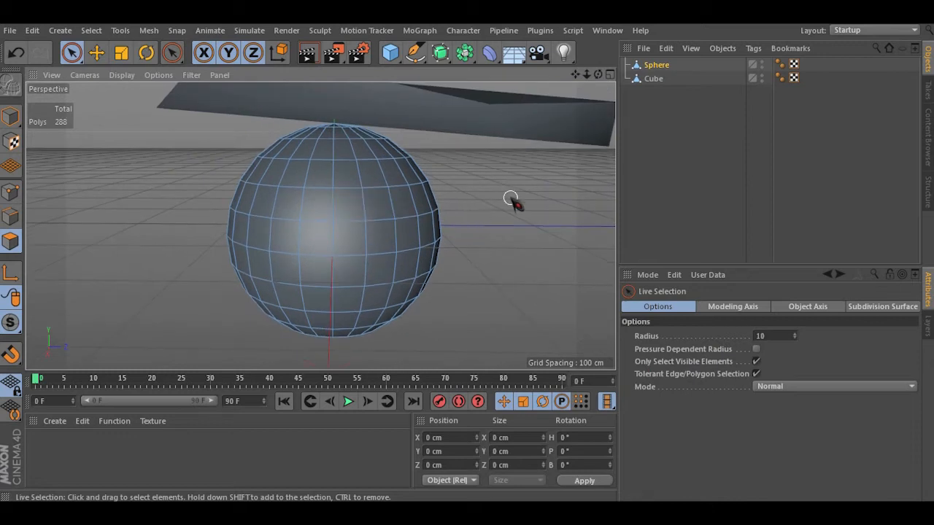
drag(449, 195, 200, 202)
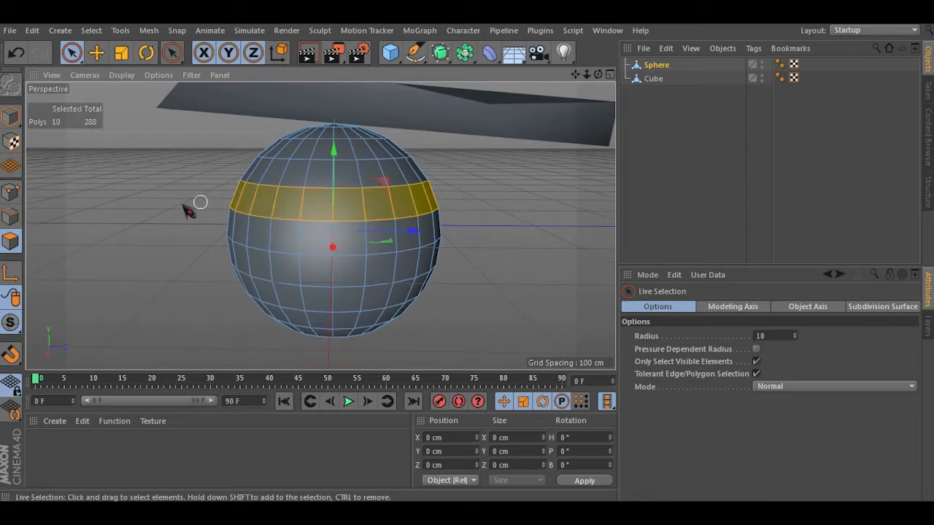
mouse_move(236, 290)
mouse_down()
mouse_move(452, 298)
mouse_move(196, 242)
mouse_move(369, 153)
mouse_move(259, 291)
mouse_move(393, 173)
mouse_up()
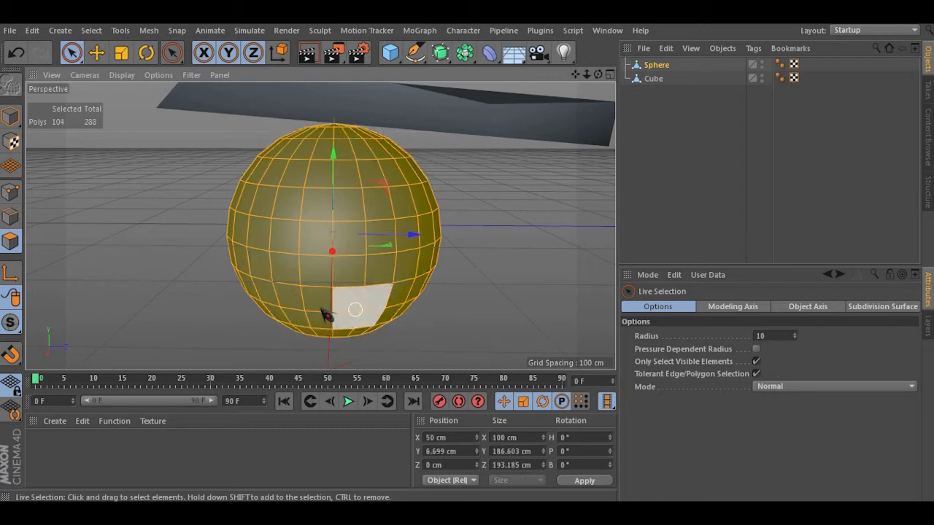
mouse_move(245, 224)
alt+mouse_down()
mouse_move(335, 279)
mouse_move(564, 265)
mouse_move(501, 221)
mouse_move(198, 261)
mouse_move(444, 250)
mouse_move(33, 257)
mouse_move(68, 202)
mouse_move(469, 260)
mouse_move(177, 231)
mouse_move(472, 263)
mouse_move(129, 163)
alt+mouse_up()
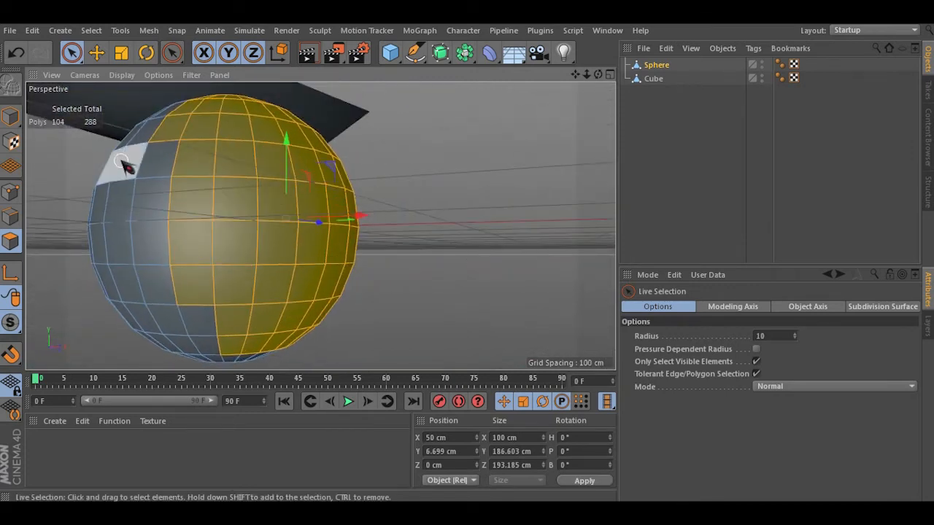
alt+drag(202, 246, 313, 252)
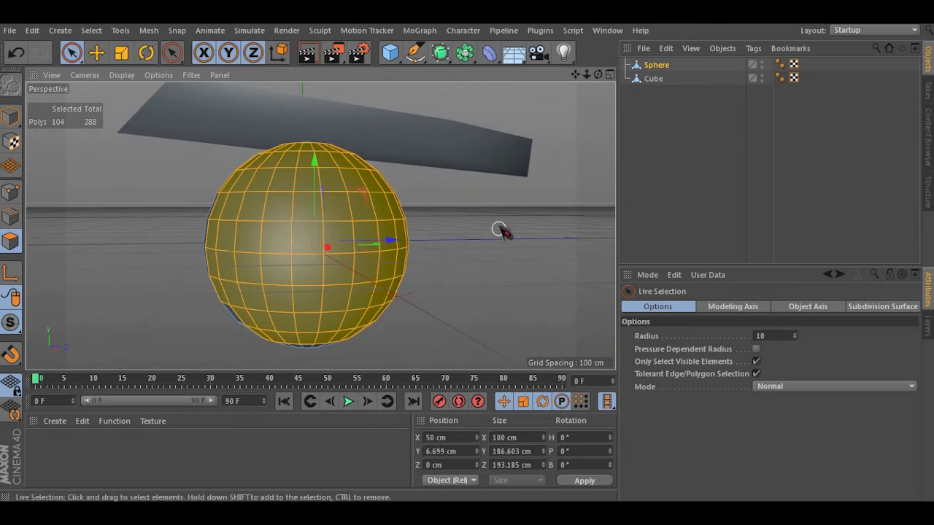
click(496, 226)
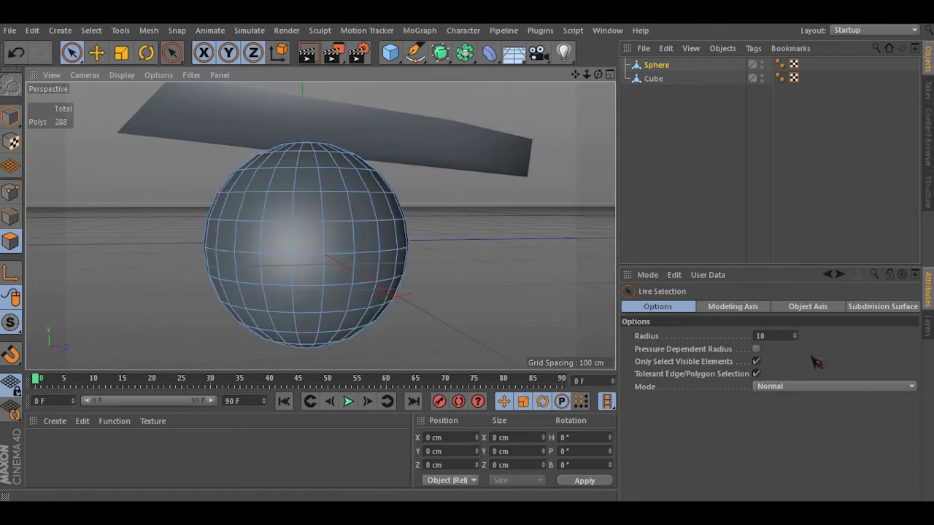
- Disable Only Select Visible Elements and brush horizontal bands and a vertical strip of polygons through the sphere to the far side
click(757, 362)
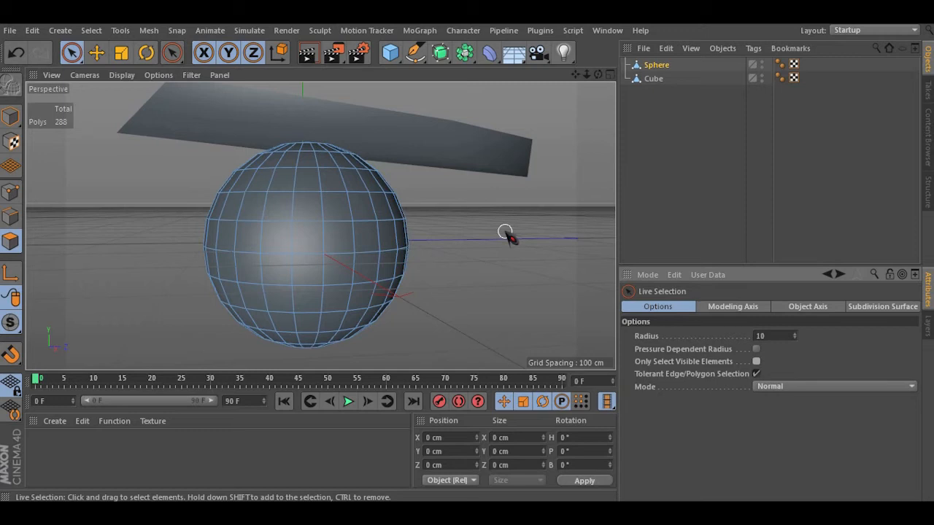
drag(208, 244, 394, 255)
drag(452, 253, 216, 264)
alt+drag(107, 274, 163, 285)
drag(326, 139, 322, 306)
alt+drag(223, 222, 267, 202)
alt+drag(410, 261, 353, 243)
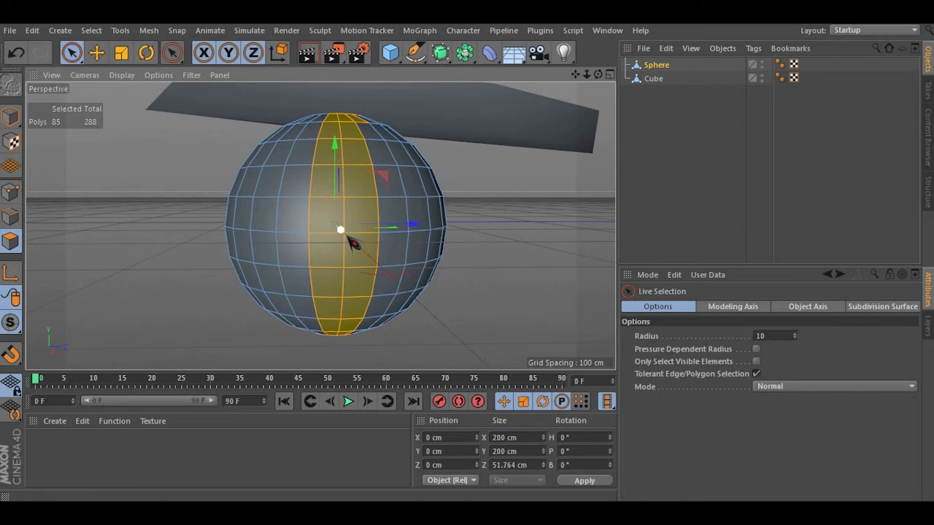
scroll(348, 241, up, 2)
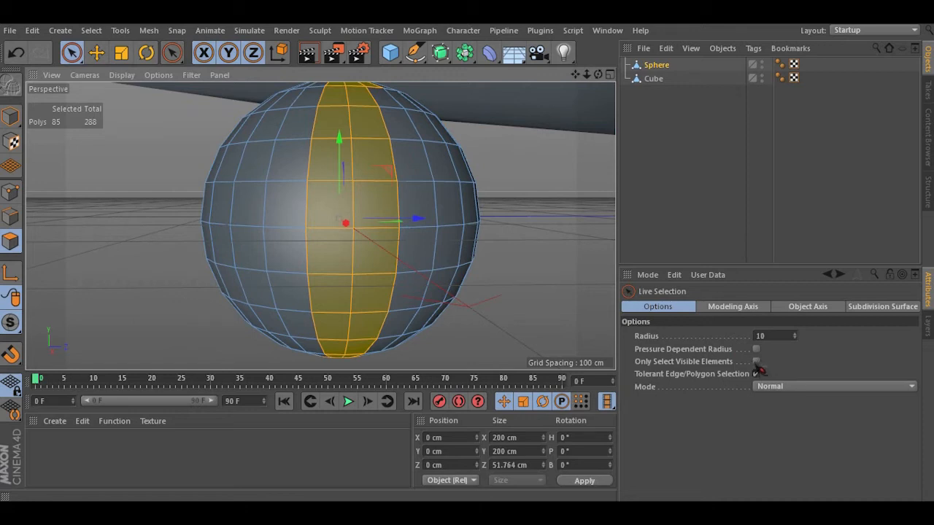
- Clear the selection, pick a polygon just below the sphere's middle together with those behind it, and inspect the opposite side
click(533, 287)
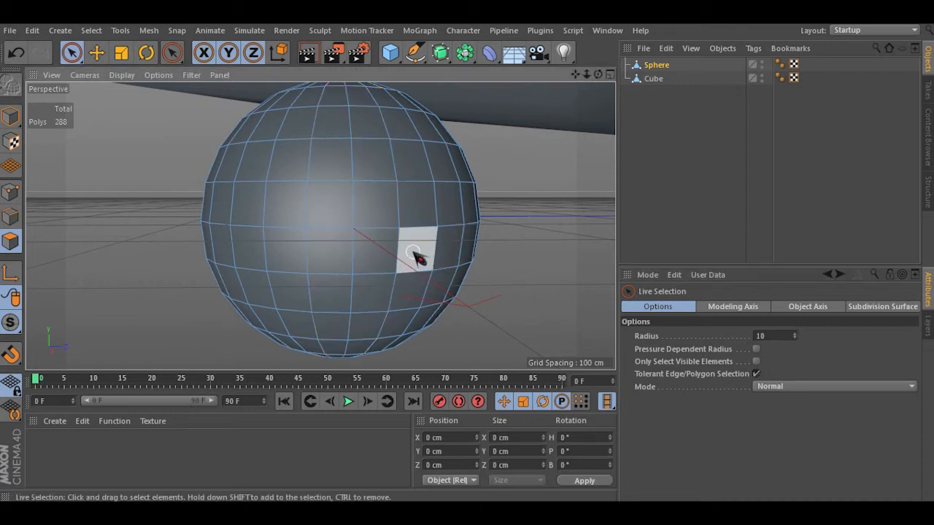
click(413, 252)
alt+drag(380, 254, 292, 245)
alt+drag(506, 225, 288, 229)
alt+drag(348, 204, 152, 179)
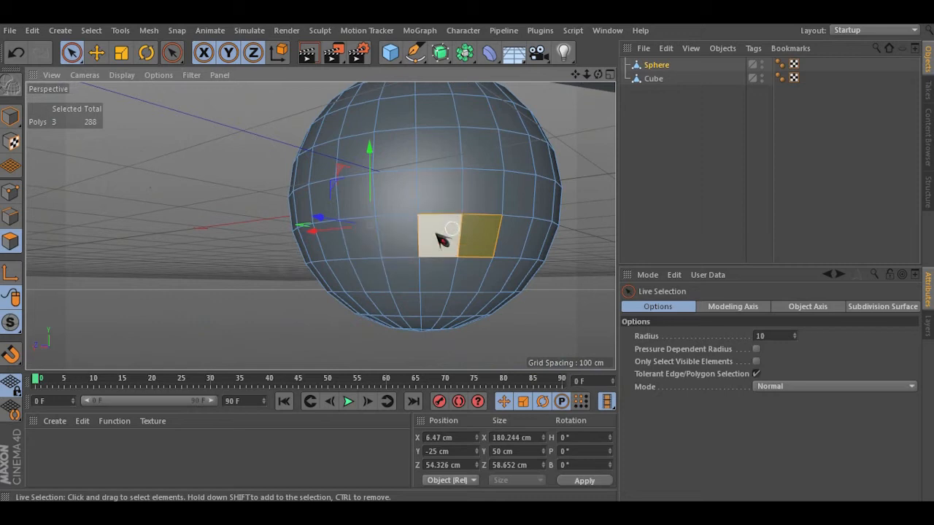
alt+drag(454, 241, 347, 214)
scroll(261, 240, up, 6)
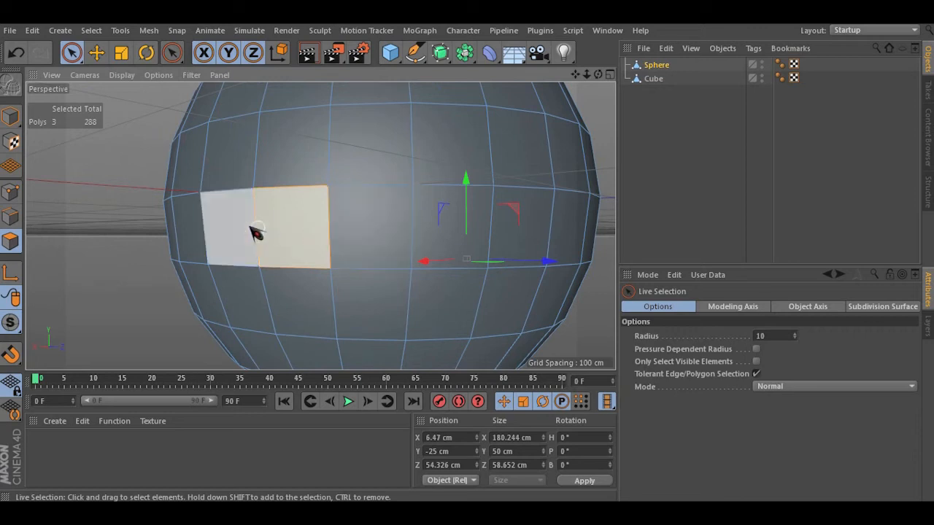
scroll(295, 236, down, 5)
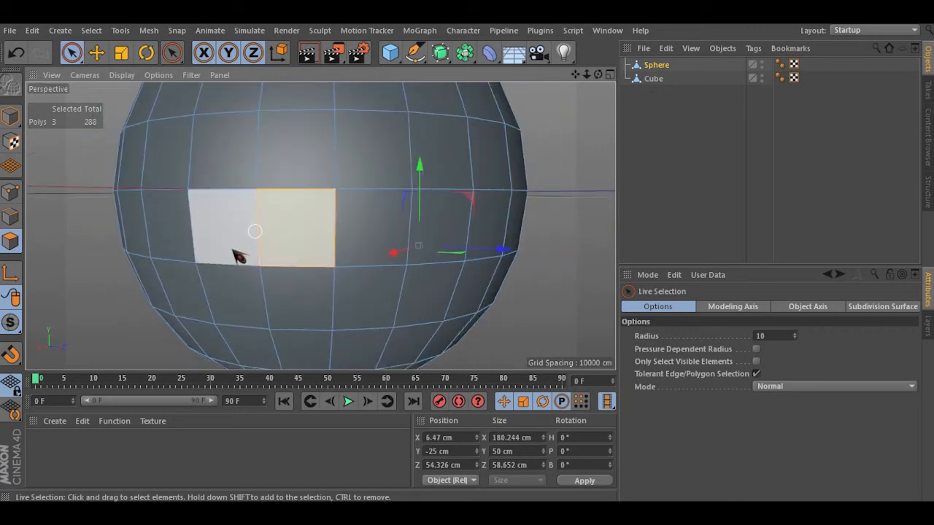
- Select another polygon below the sphere's middle through to its far side, and examine both selected polygons from around the sphere
click(239, 250)
alt+drag(325, 239, 497, 264)
alt+drag(204, 284, 277, 245)
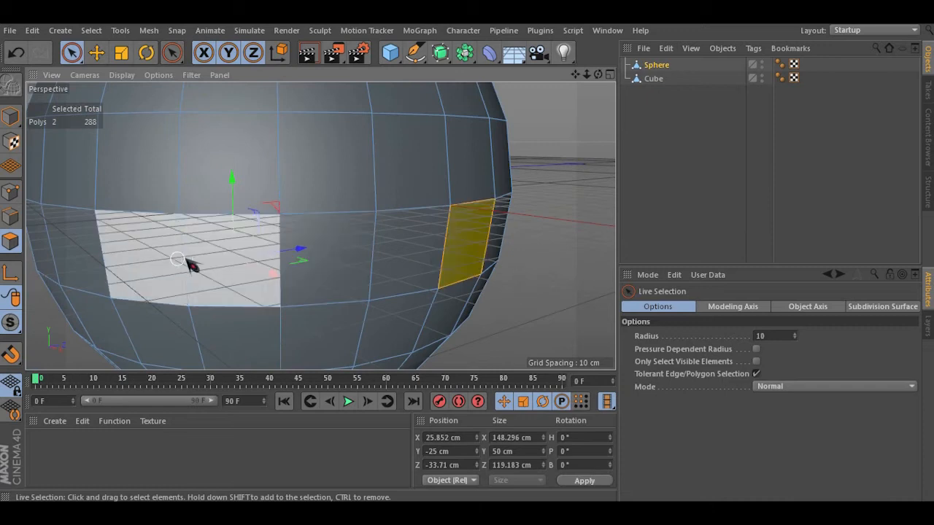
alt+drag(223, 252, 162, 233)
scroll(113, 228, down, 5)
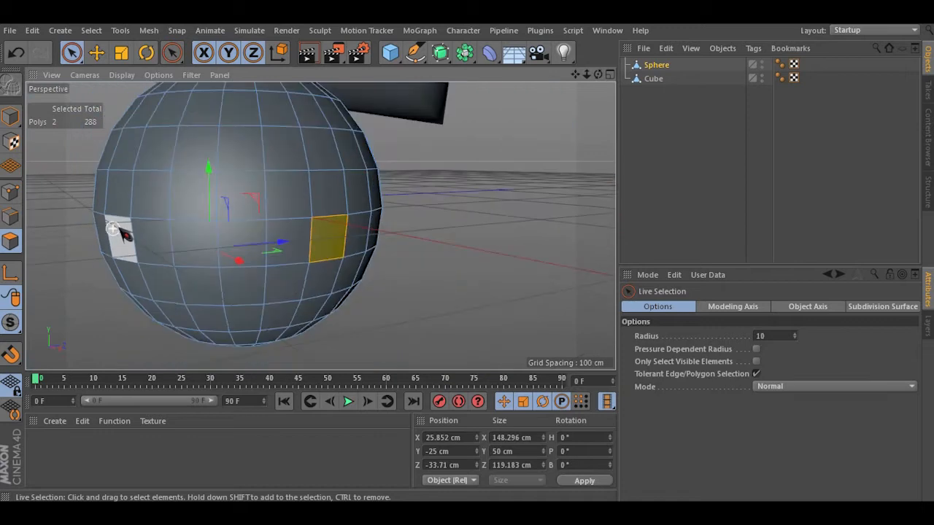
alt+drag(363, 203, 86, 199)
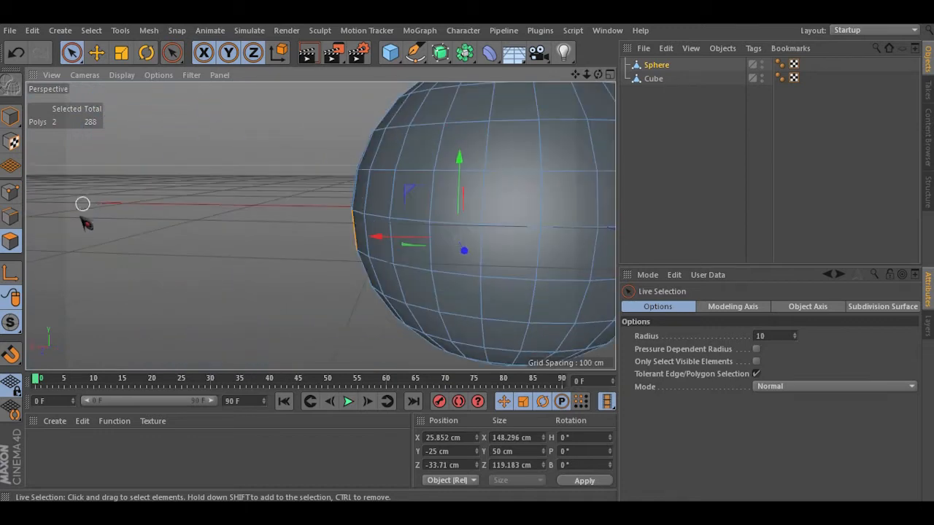
scroll(116, 225, down, 2)
- Enable Only Select Visible Elements again and clear the sphere's polygon selection
alt+drag(321, 225, 582, 233)
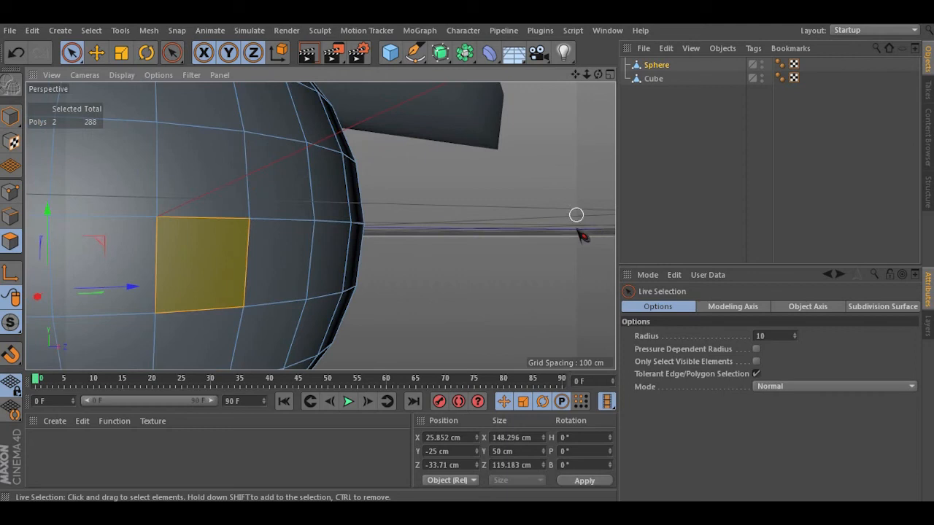
click(758, 361)
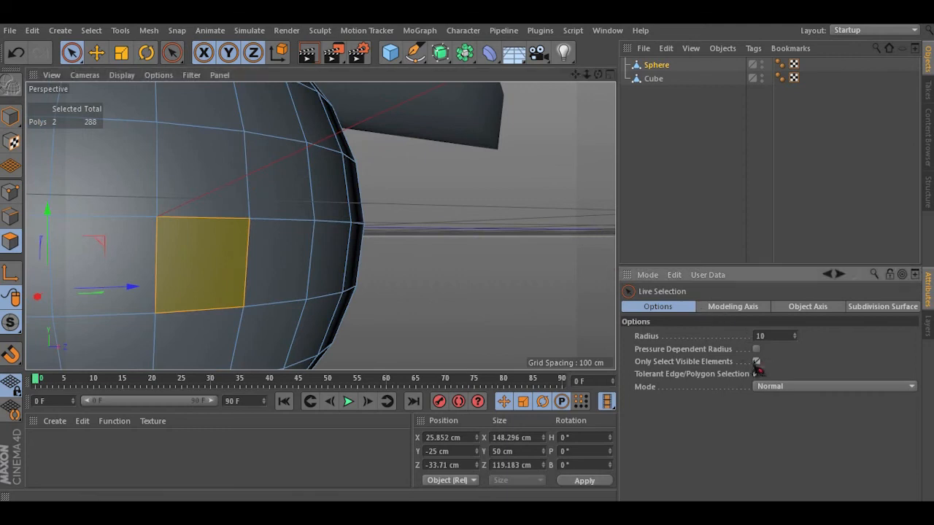
click(463, 234)
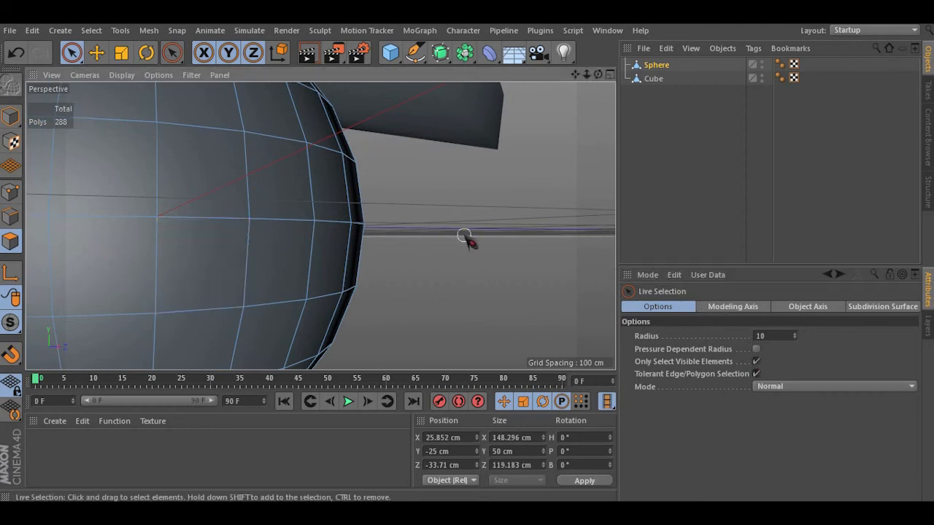
- Select one visible polygon just below the sphere's middle and add a second one further around the same row
click(211, 266)
alt+drag(168, 266, 402, 213)
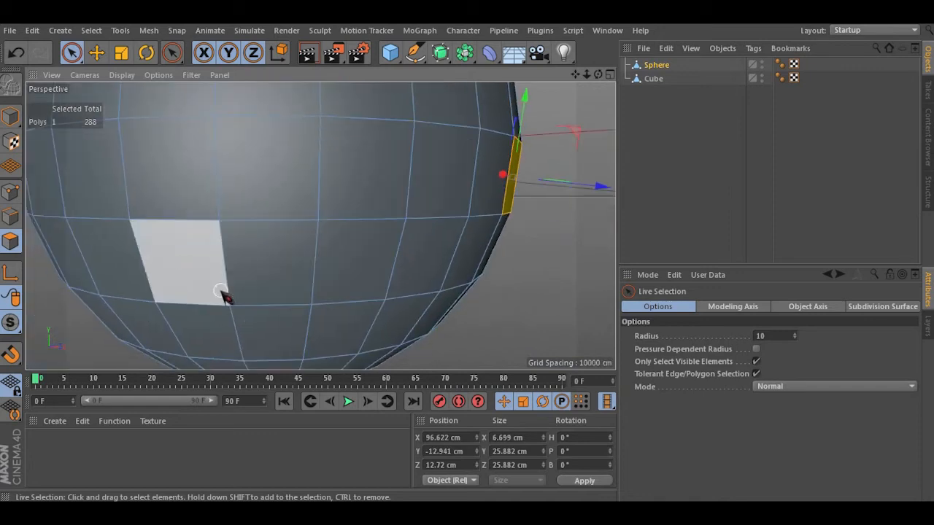
shift+click(121, 282)
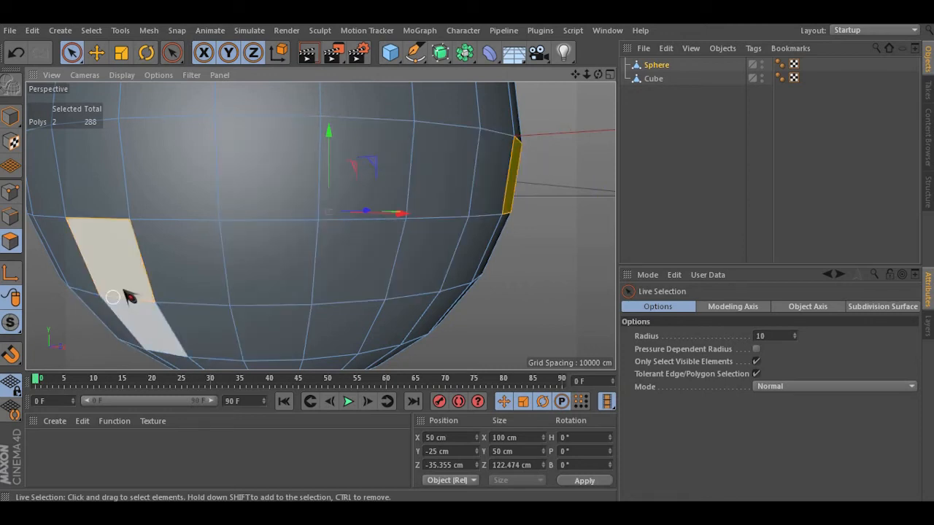
scroll(307, 249, down, 3)
alt+drag(321, 214, 284, 224)
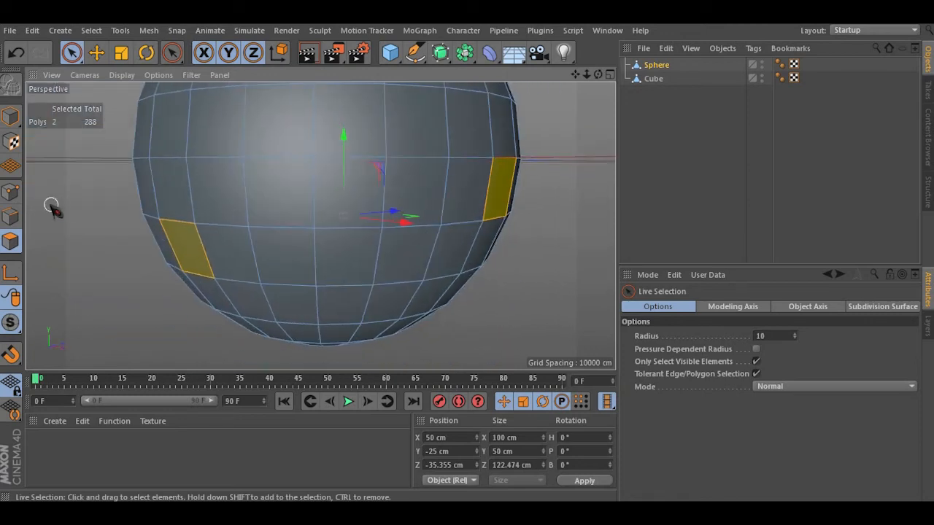
- Switch to edge editing and brush-select four vertical edges in the band just below the sphere's middle
click(10, 217)
mouse_move(313, 191)
shift+mouse_down()
mouse_move(384, 191)
mouse_move(302, 206)
mouse_move(383, 206)
shift+mouse_up()
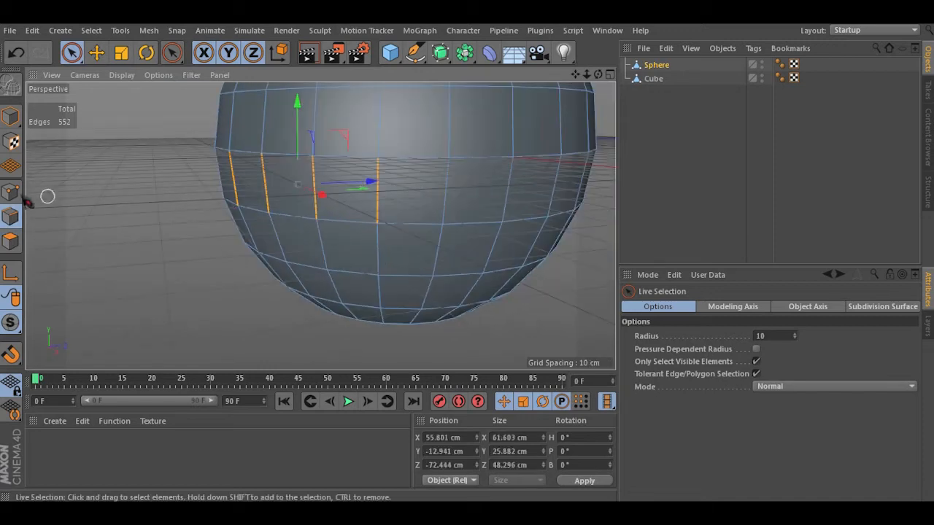
- Switch to point editing, brush-select visible points around and below the sphere's middle, check them from the side, and undo the selection
click(10, 192)
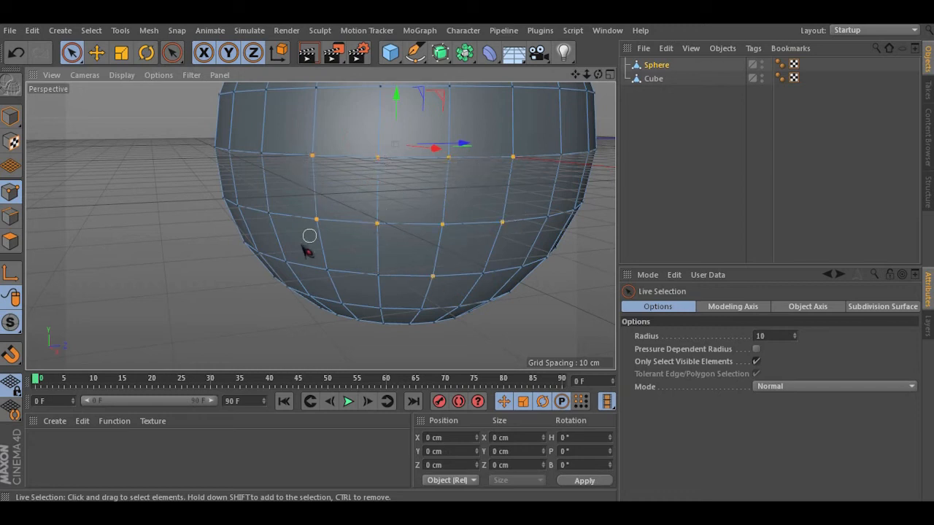
drag(462, 274, 317, 271)
mouse_move(283, 243)
alt+mouse_down()
mouse_move(344, 246)
mouse_move(469, 224)
mouse_move(323, 214)
mouse_move(88, 219)
alt+mouse_up()
alt+drag(310, 165, 284, 261)
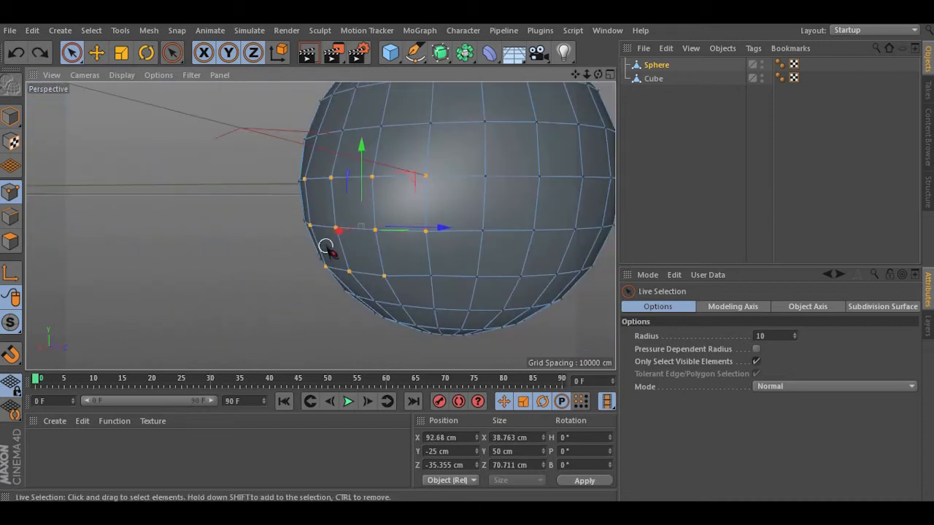
key(ctrl+z)
- Disable Only Select Visible Elements, brush points through the sphere, and restore the option with the point selection cleared
click(756, 361)
click(299, 315)
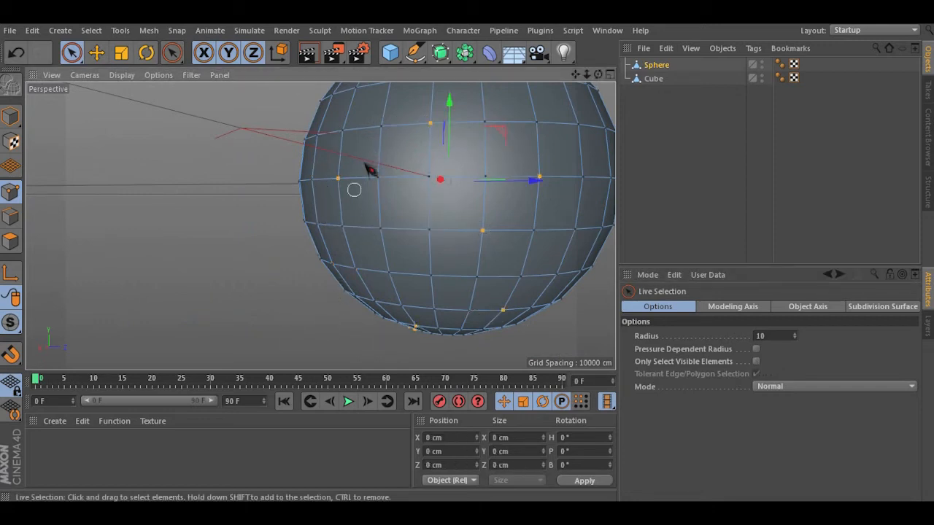
mouse_move(399, 220)
mouse_down()
mouse_move(341, 221)
mouse_move(314, 200)
mouse_move(498, 217)
mouse_move(511, 241)
mouse_move(476, 263)
mouse_move(528, 206)
mouse_move(375, 213)
mouse_move(315, 234)
mouse_move(197, 235)
mouse_up()
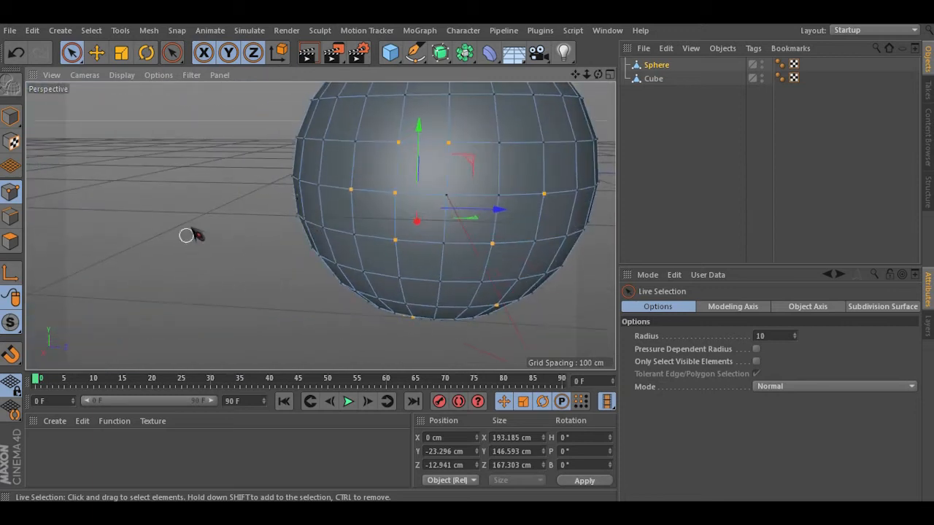
click(756, 361)
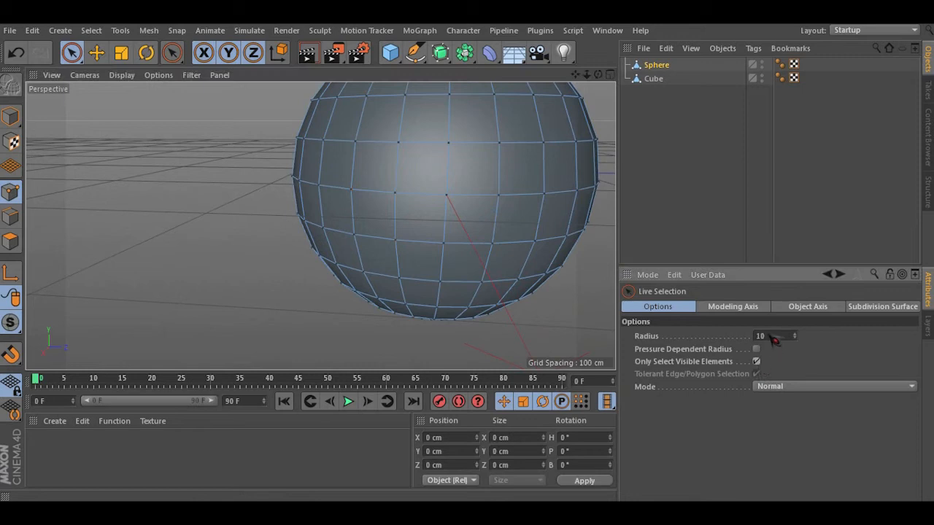
- Try a Live Selection radius of 24 and restore it to 10
alt+drag(426, 234, 353, 264)
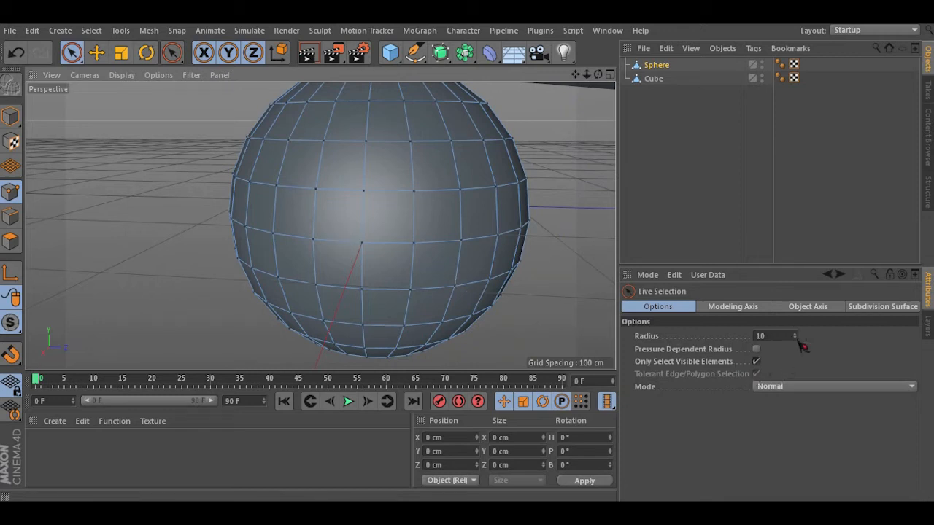
drag(797, 338, 798, 337)
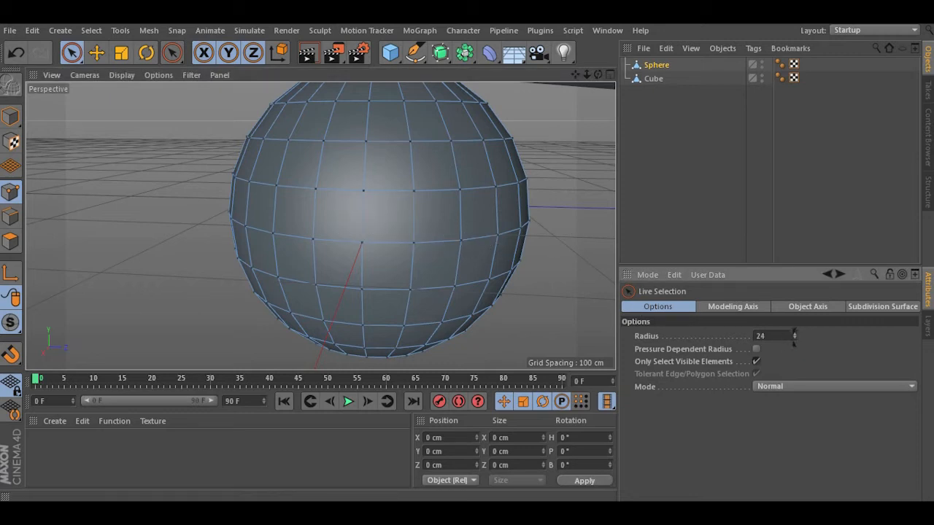
drag(798, 345, 799, 343)
click(367, 197)
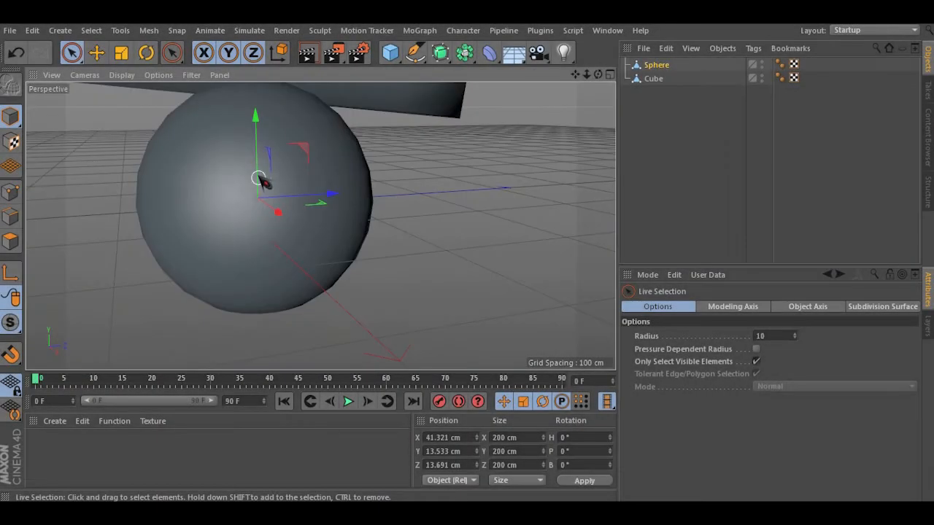
- Show the list of recently used tools and close it without changing the active tool
alt+drag(264, 183, 256, 193)
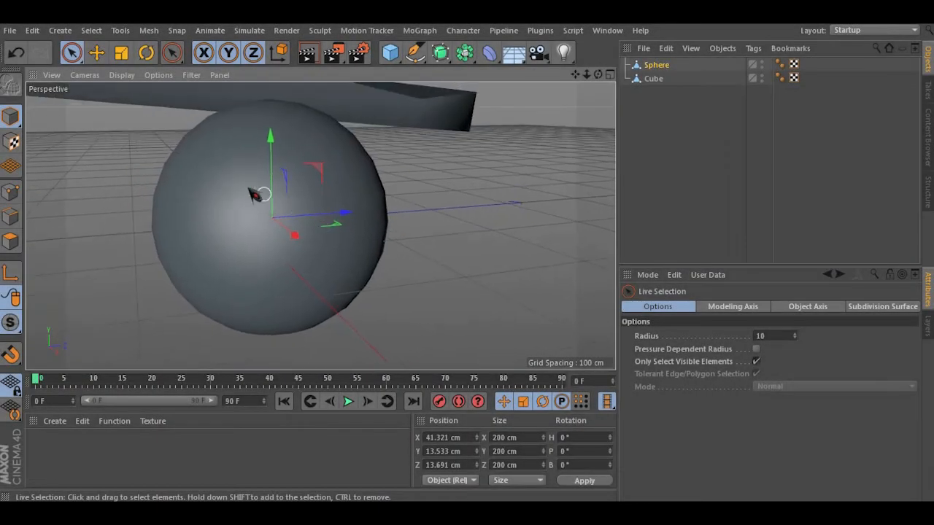
click(178, 60)
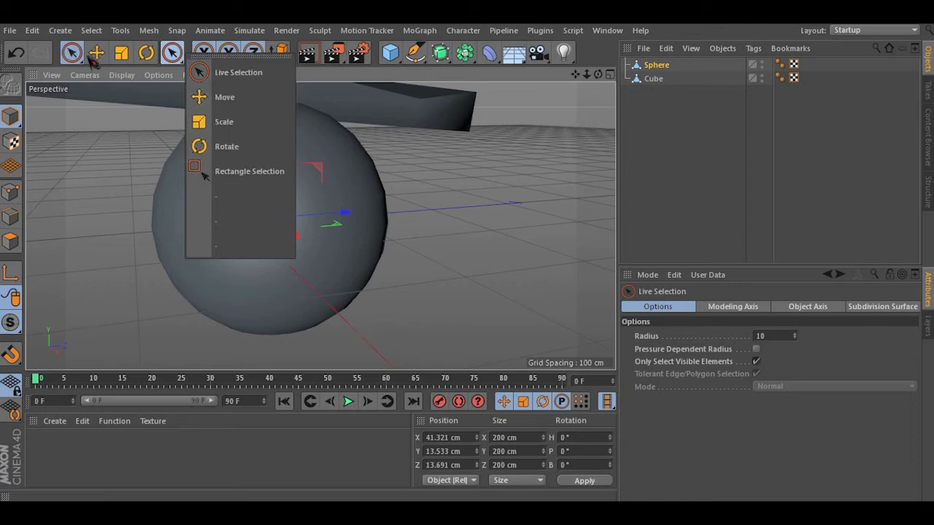
click(169, 54)
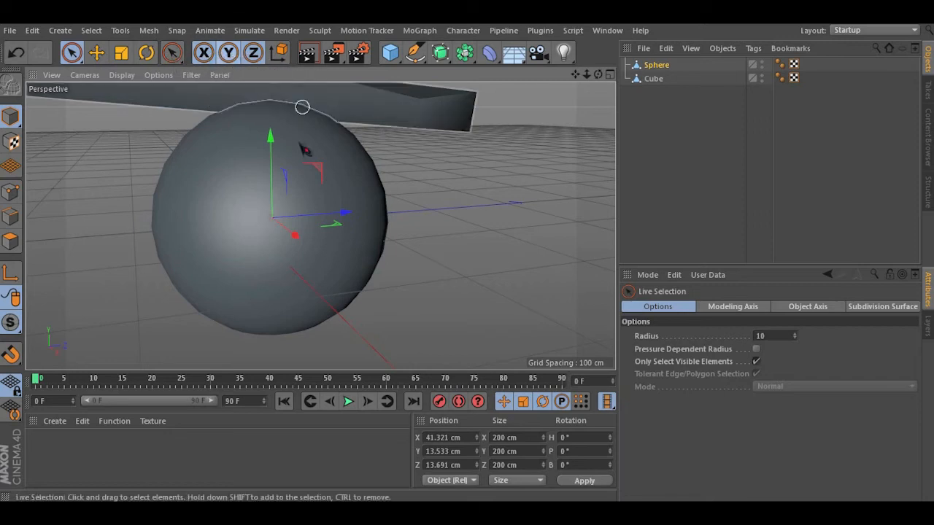
- With the X and Z axes locked, move the sphere horizontally to about X 38.6 cm, Z 19 cm, and unlock the axes
alt+middle_drag(265, 160, 305, 166)
alt+drag(299, 183, 315, 232)
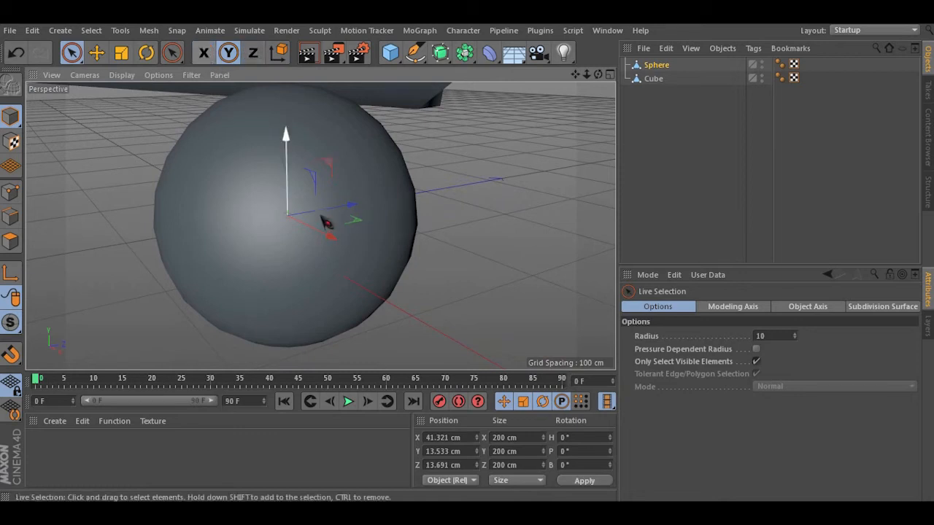
scroll(317, 235, up, 6)
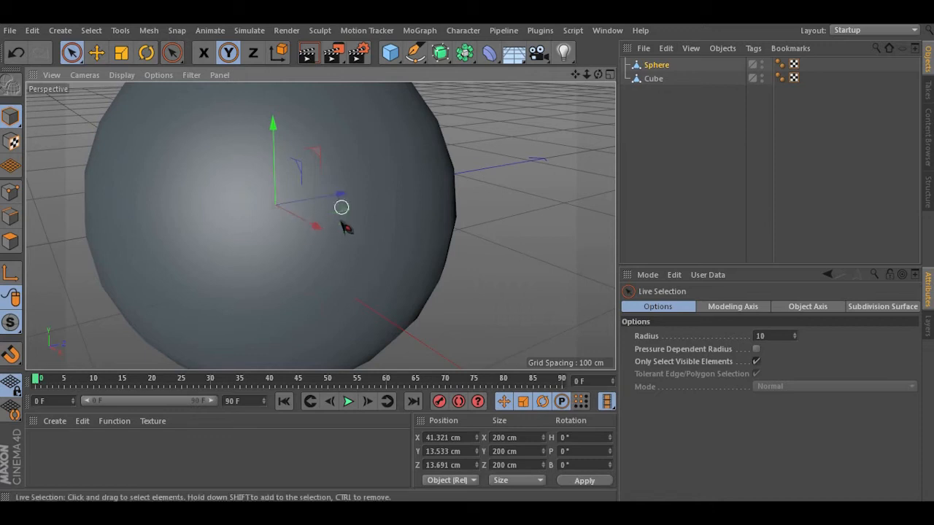
drag(319, 230, 291, 191)
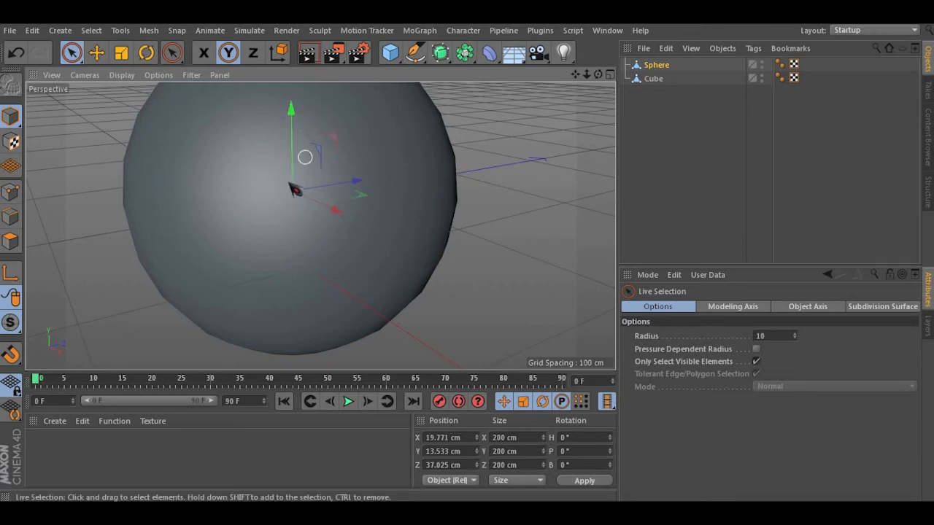
mouse_move(332, 221)
mouse_down()
mouse_move(358, 223)
mouse_move(359, 236)
mouse_move(370, 195)
mouse_move(335, 219)
mouse_up()
click(204, 59)
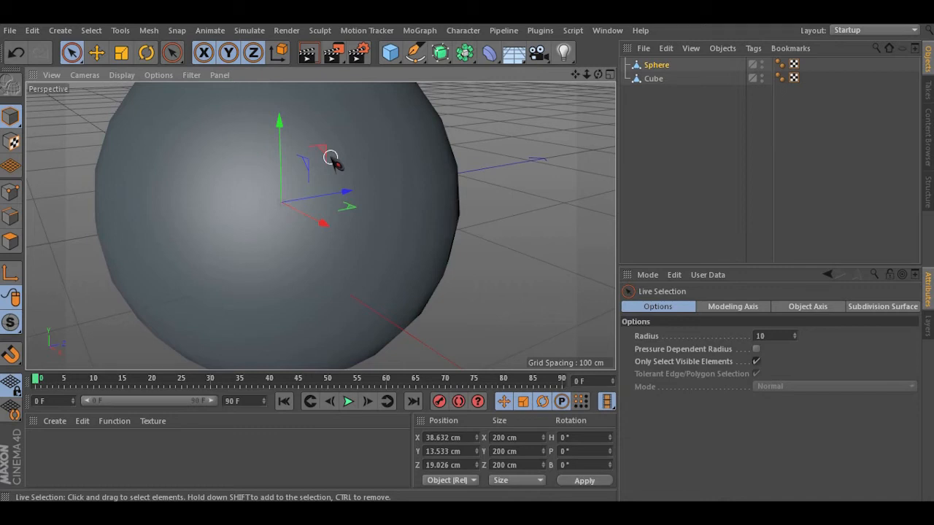
- Display the Perspective, Top, Right and Front views together and examine the sphere up close in the three orthographic views
scroll(331, 157, down, 2)
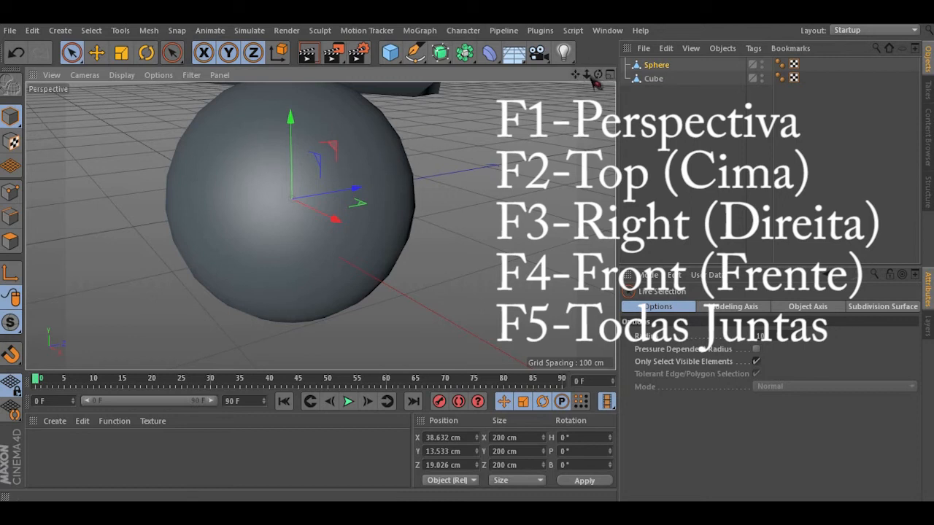
drag(598, 75, 616, 82)
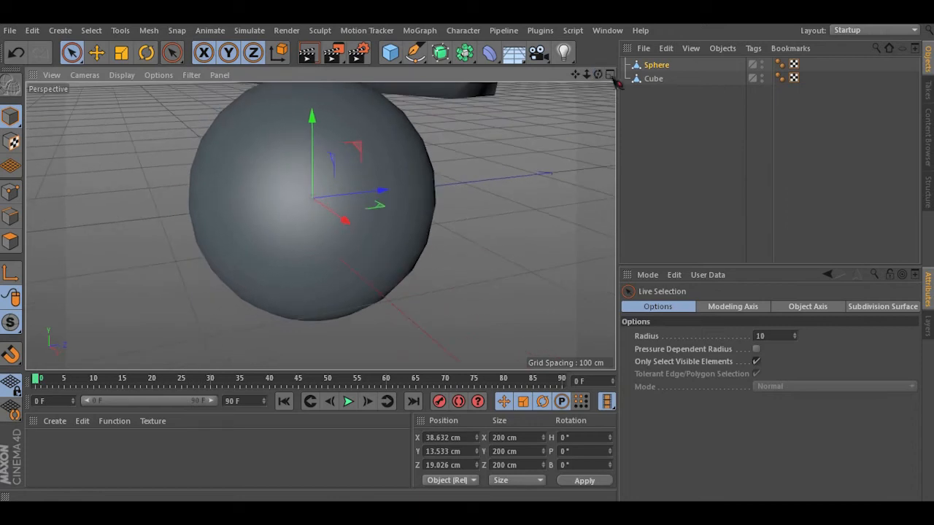
click(610, 74)
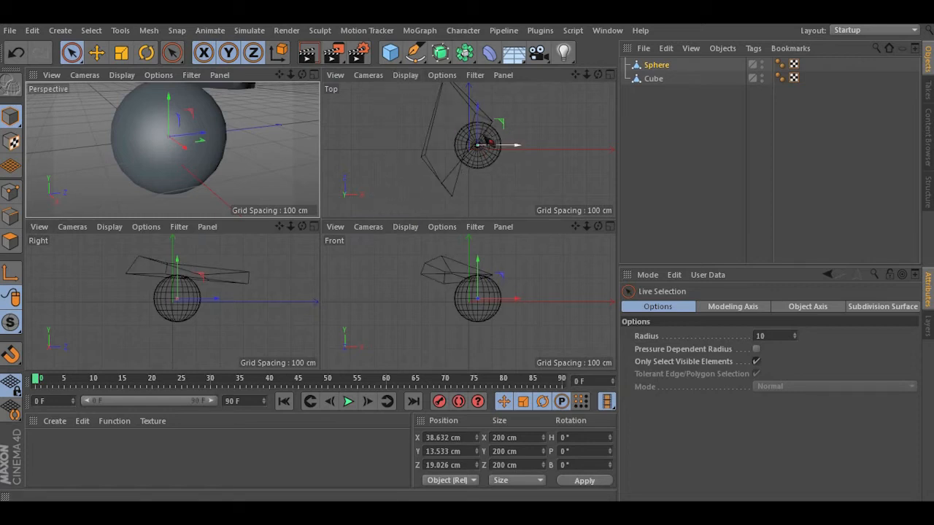
scroll(481, 146, up, 6)
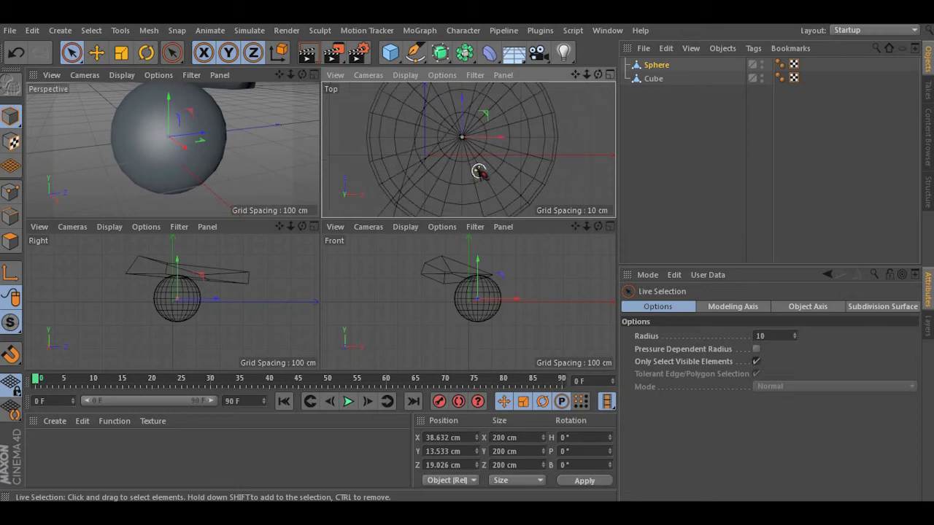
click(477, 308)
scroll(478, 305, up, 3)
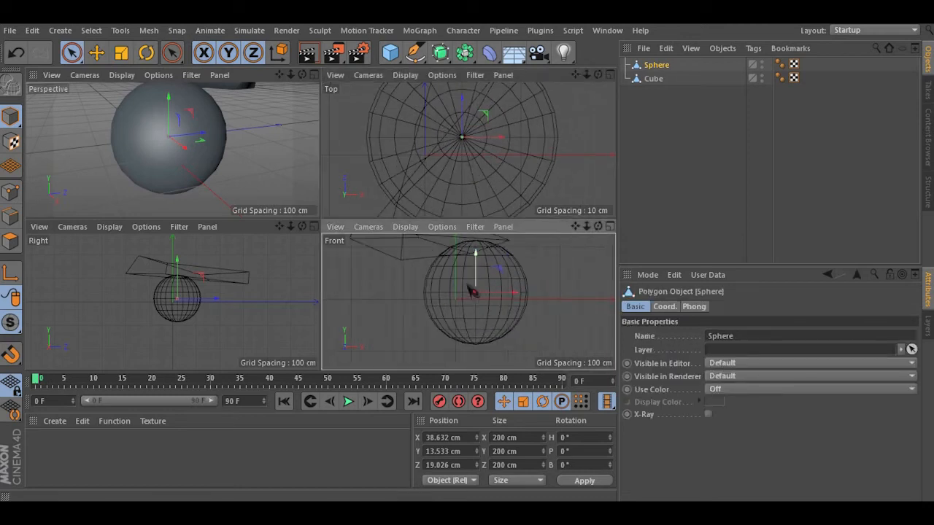
scroll(99, 317, up, 4)
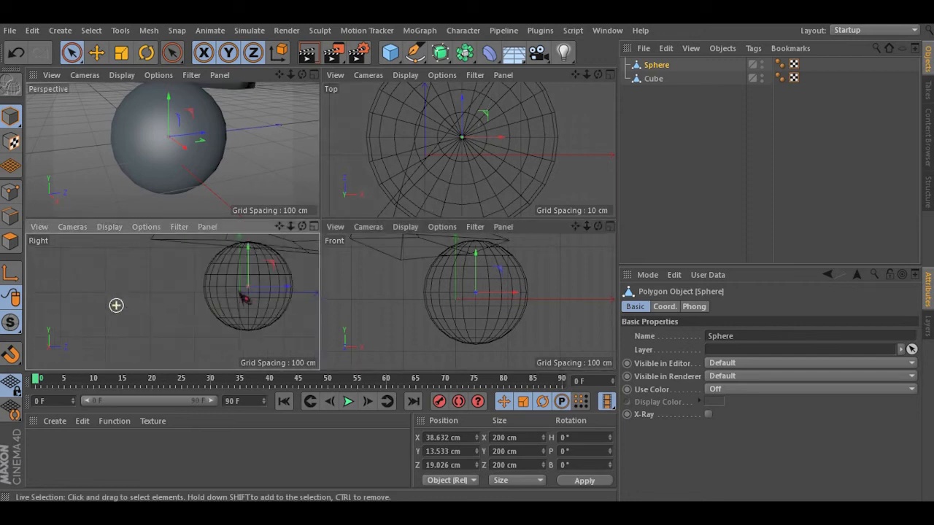
scroll(287, 292, up, 3)
- Maximize the Front view and move the sphere beside the cube's tip, to about X 204.6 cm, Y 114.3 cm
drag(321, 259, 277, 244)
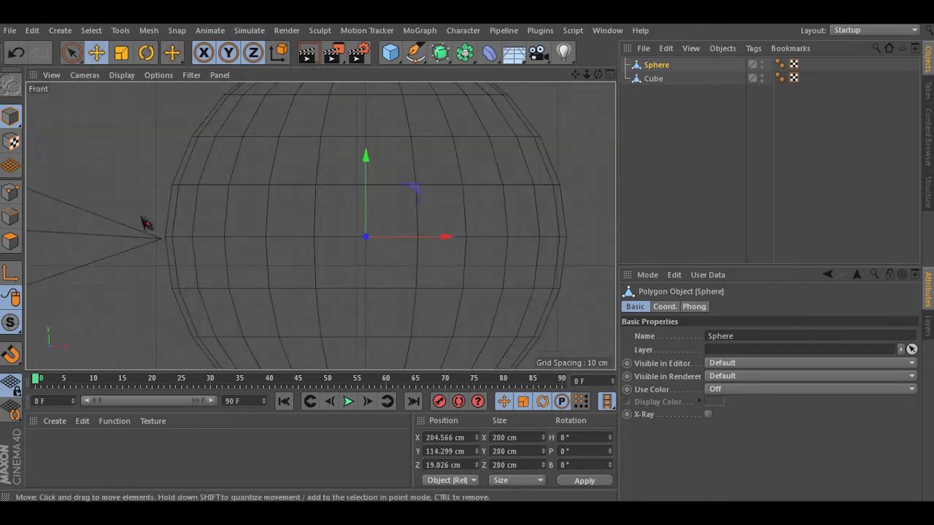
scroll(133, 251, up, 5)
scroll(314, 330, up, 3)
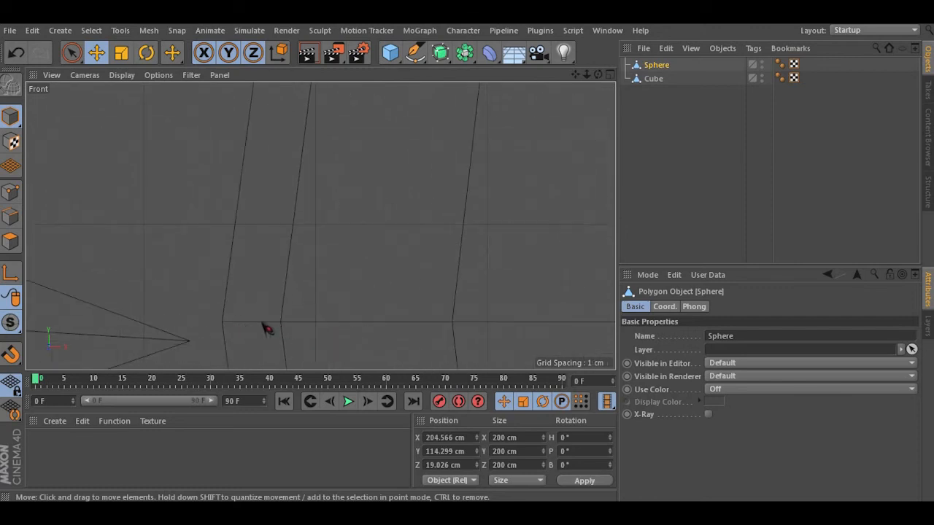
- Nudge the cube up to Y 112.5 cm and move the sphere to about X 202.8 cm, Y 113.6 cm, so its outermost vertex meets the cube's tip
click(146, 342)
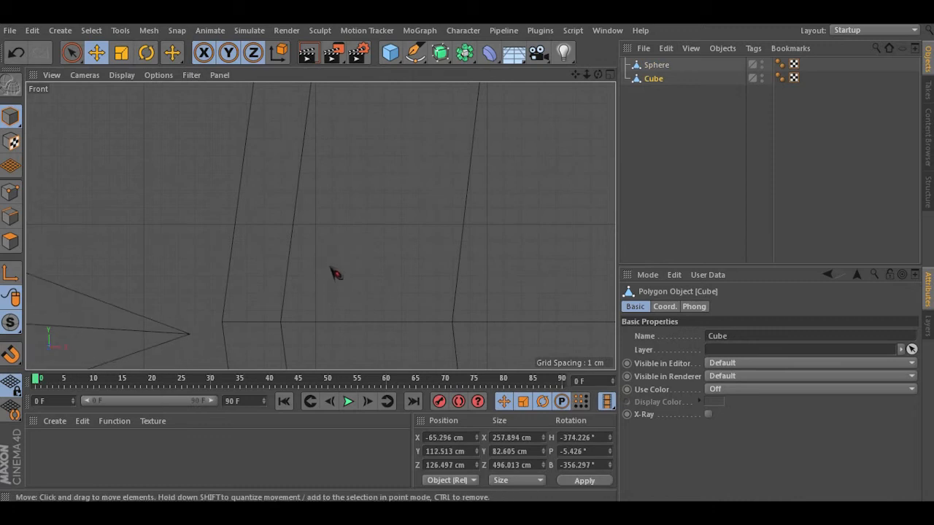
click(354, 269)
click(668, 65)
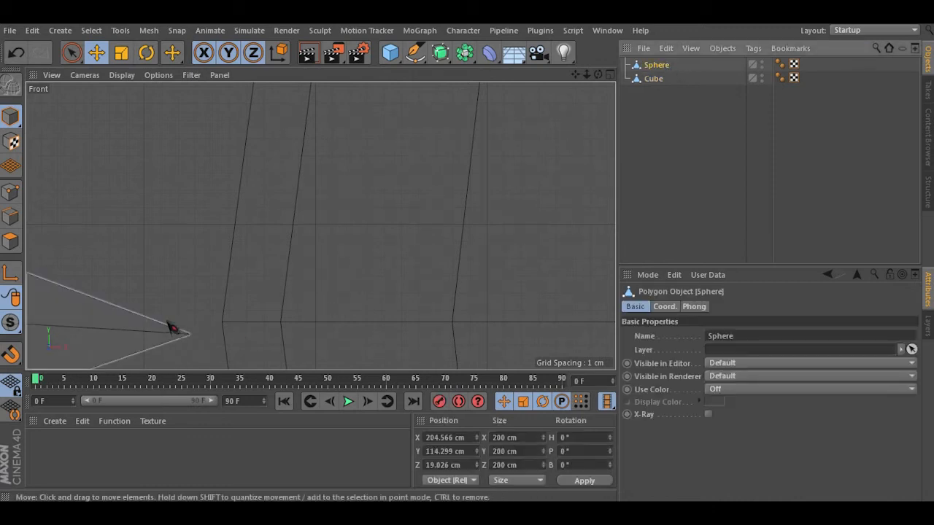
drag(323, 288, 300, 285)
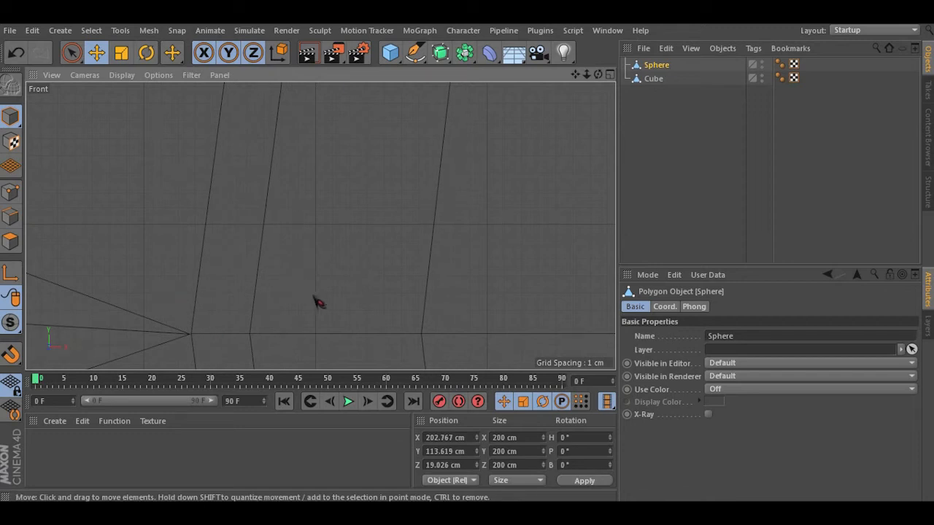
scroll(264, 304, down, 2)
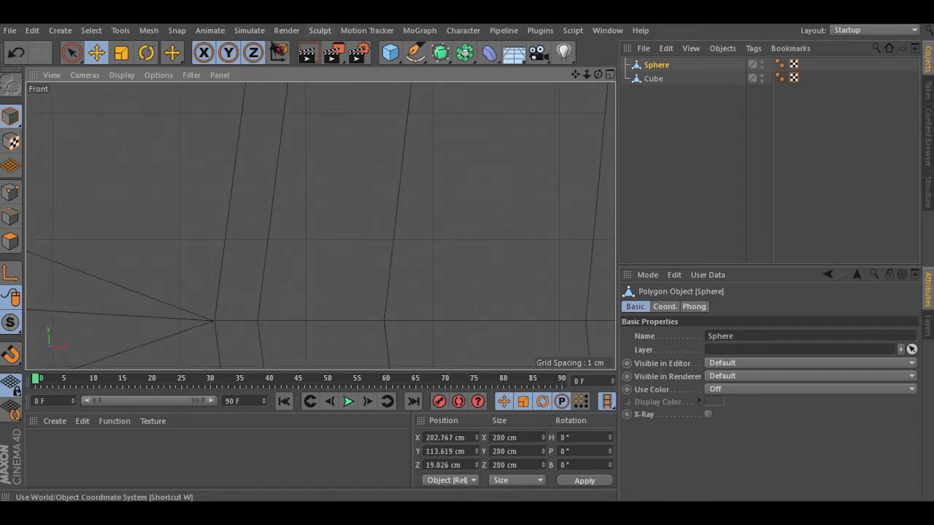
scroll(192, 265, down, 3)
scroll(191, 261, up, 5)
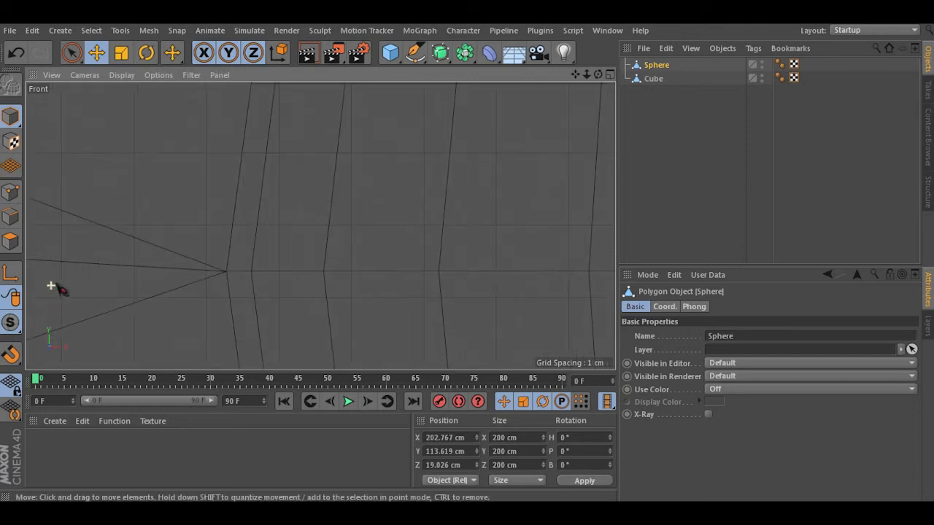
scroll(265, 275, up, 5)
scroll(253, 279, down, 3)
scroll(170, 283, down, 5)
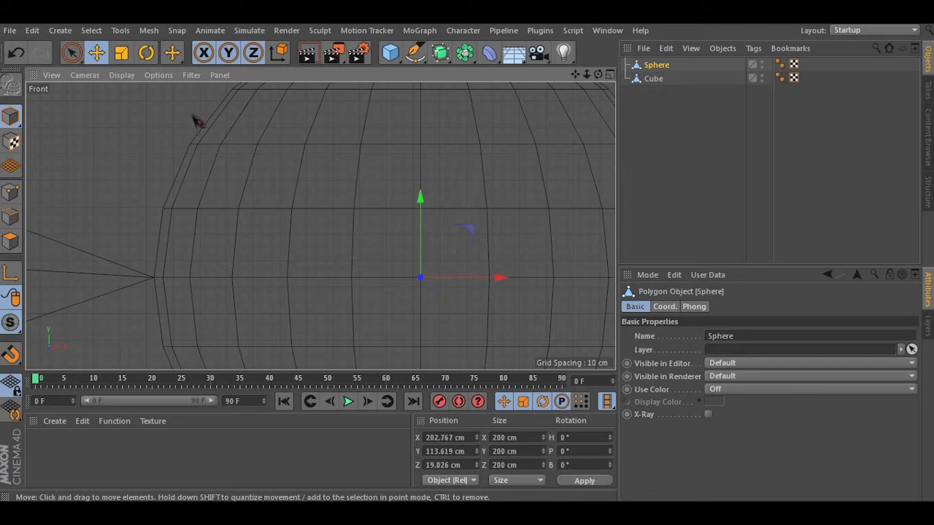
- Lock the Y and Z axes and move the sphere along X only, to about X 215.9 cm
click(250, 58)
click(229, 57)
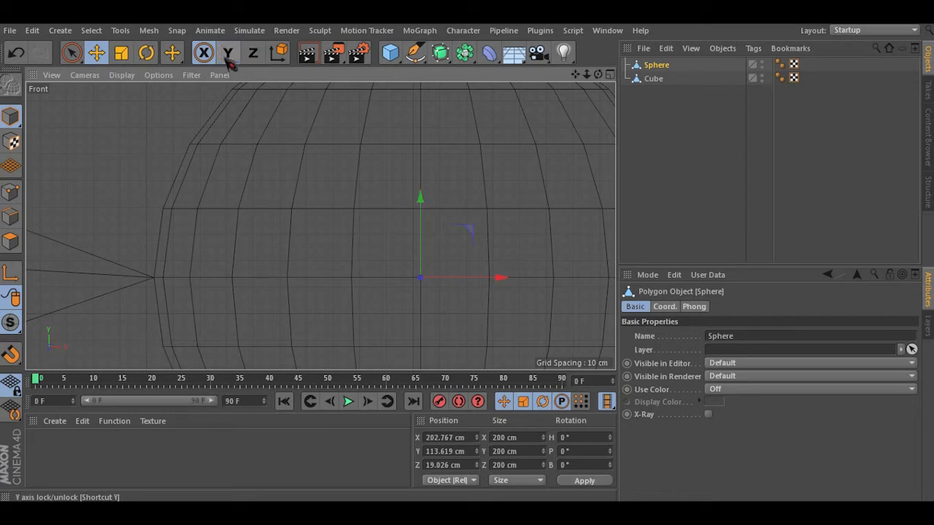
drag(377, 275, 410, 288)
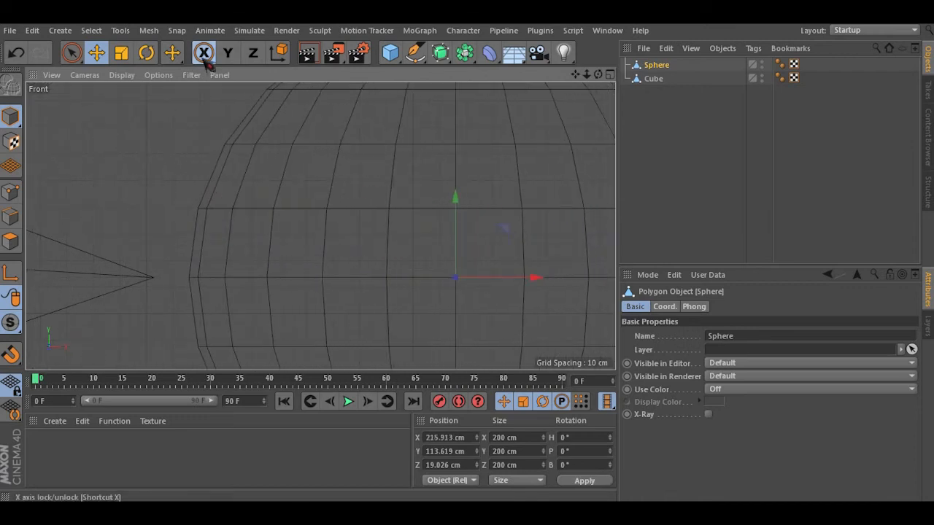
- Move the sphere along X toward the cube's tip, to about X 202.75 cm
drag(334, 204, 320, 312)
alt+right_drag(121, 205, 162, 351)
alt+middle_drag(202, 326, 290, 174)
alt+right_drag(273, 250, 372, 255)
alt+middle_drag(372, 255, 334, 268)
alt+right_drag(335, 268, 379, 241)
drag(393, 199, 389, 215)
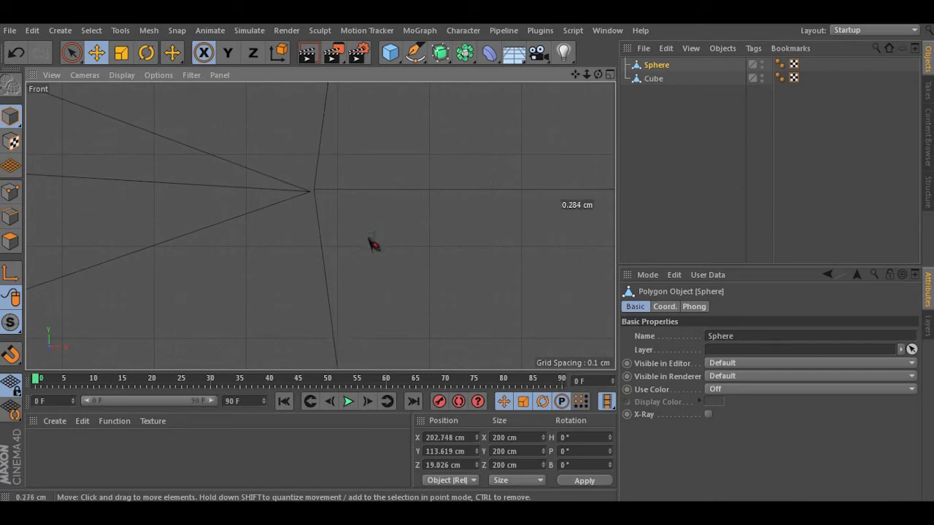
- Fine-tune the sphere's X position to about 202.70 cm, lining its outermost vertex up with the cube's tip
scroll(318, 213, up, 6)
alt+middle_drag(335, 183, 334, 231)
scroll(328, 223, up, 8)
scroll(254, 206, up, 1)
alt+middle_drag(374, 196, 384, 283)
drag(484, 248, 476, 272)
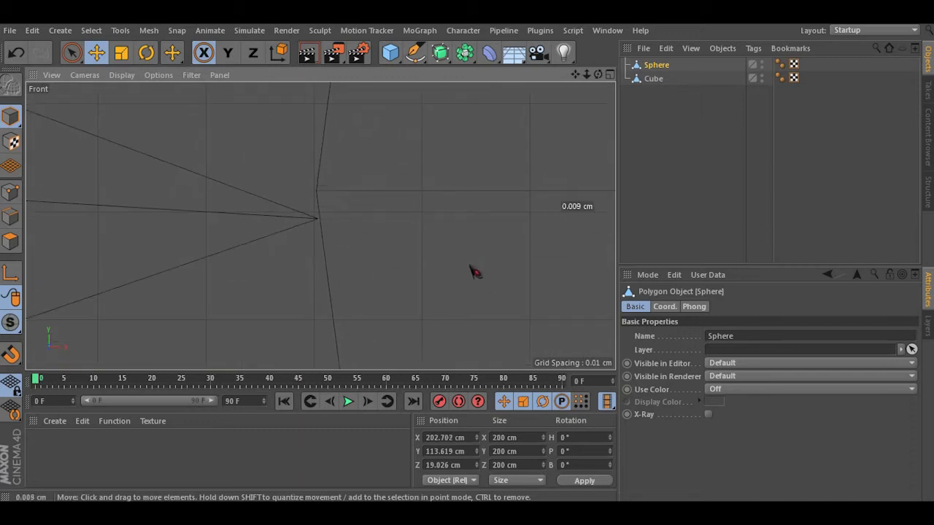
drag(348, 259, 349, 282)
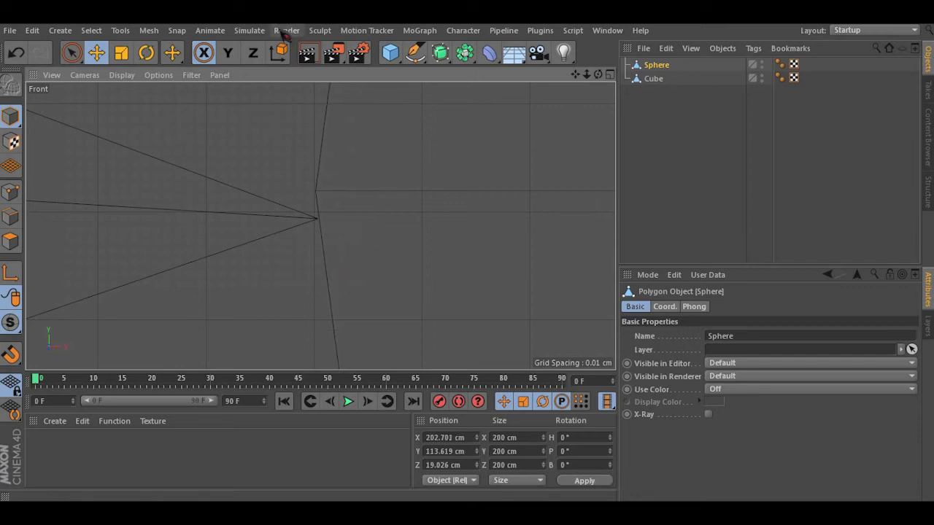
- Unlock the Y and Z axes so the sphere can move in all directions
click(229, 53)
scroll(277, 259, down, 3)
scroll(277, 271, down, 1)
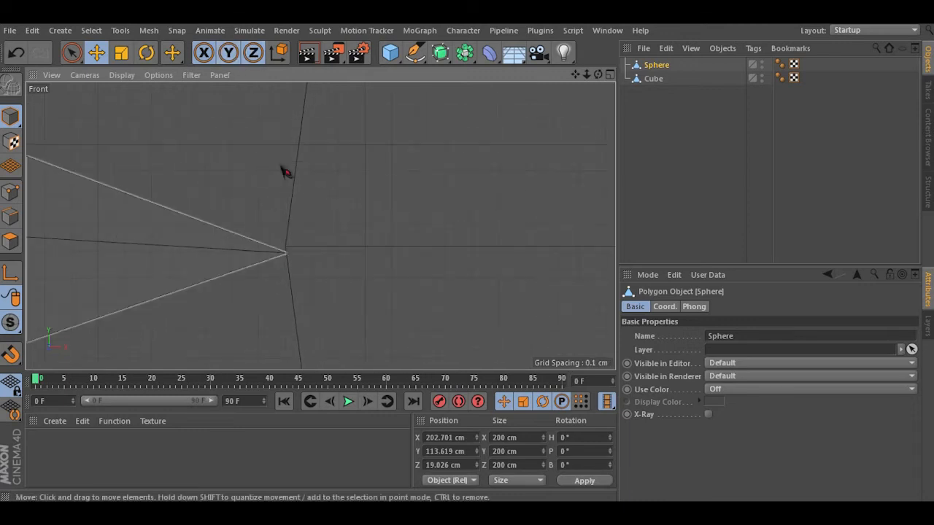
scroll(265, 283, down, 4)
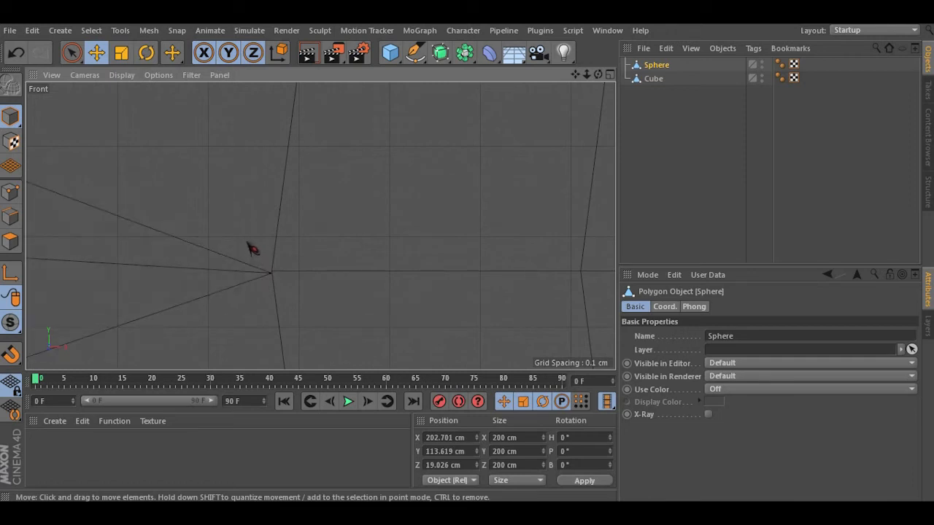
- Show the Perspective view and then the Top view, framing the sphere in each
key(F1)
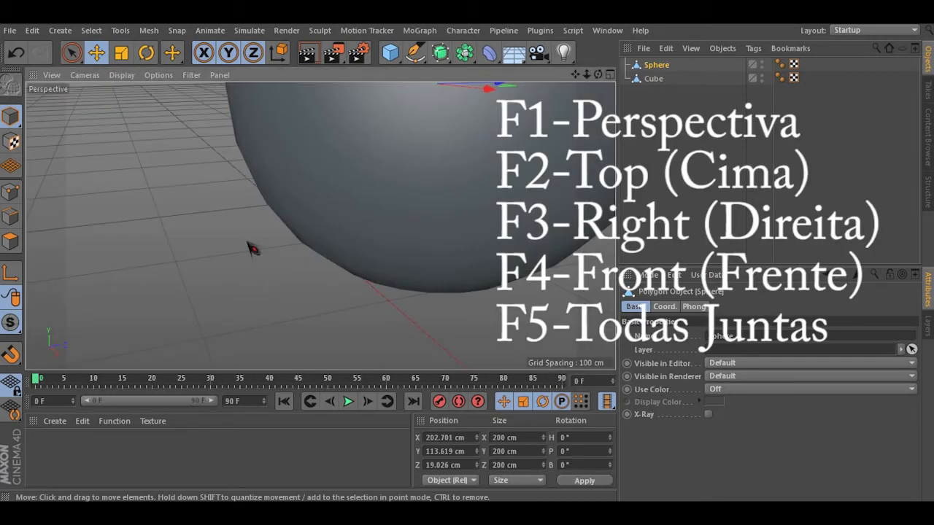
scroll(278, 251, down, 4)
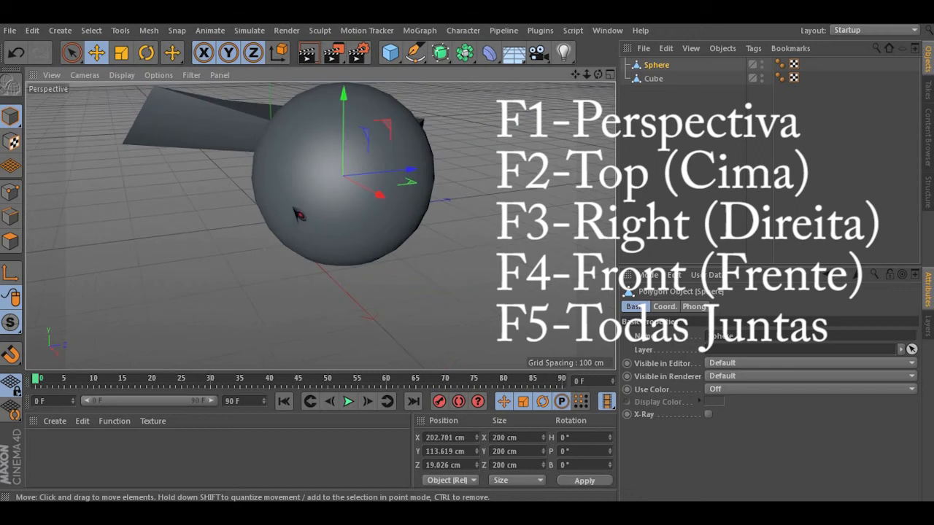
key(F2)
scroll(298, 209, down, 4)
scroll(303, 196, up, 4)
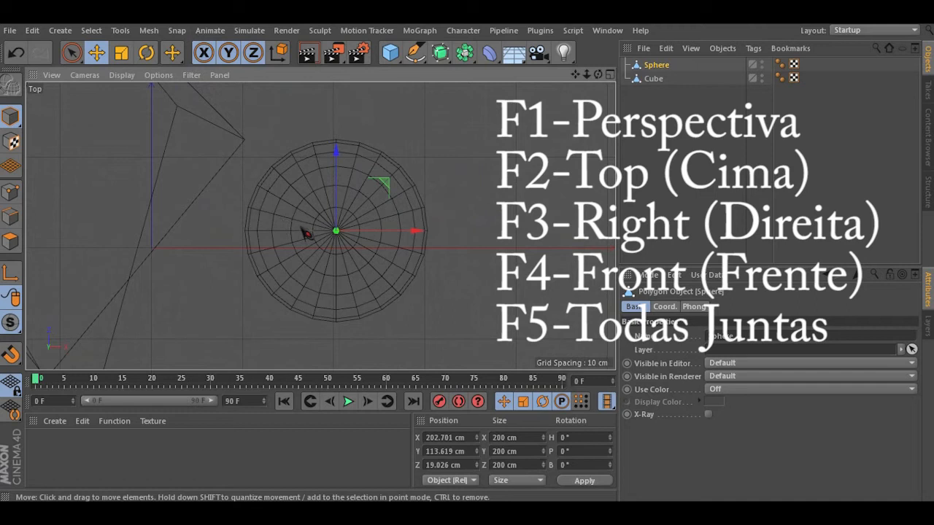
- Show the Right view and move the sphere along Z, to about Z 14.9 cm
key(F3)
scroll(278, 225, down, 3)
scroll(315, 193, up, 1)
alt+middle_drag(311, 188, 308, 228)
scroll(256, 216, up, 3)
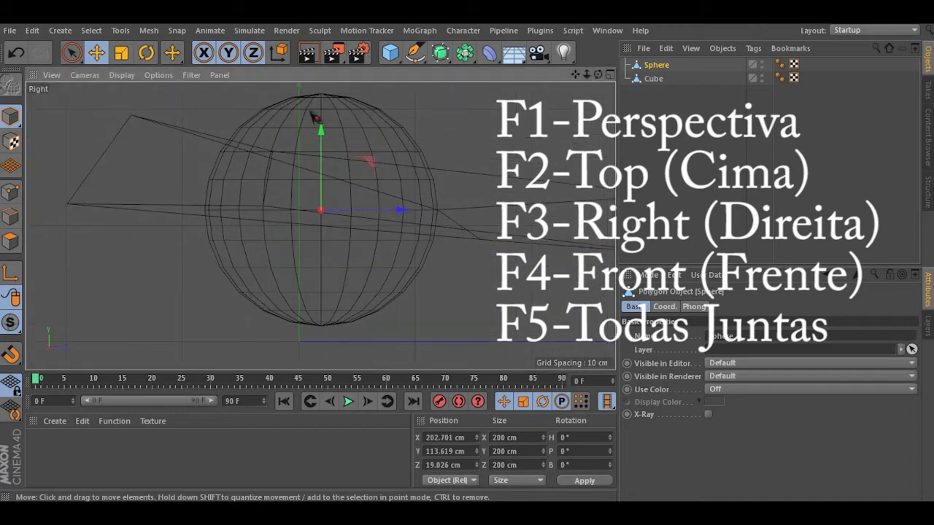
drag(402, 212, 246, 204)
- Show the whole sphere in the Front view, then display all four views together
key(F4)
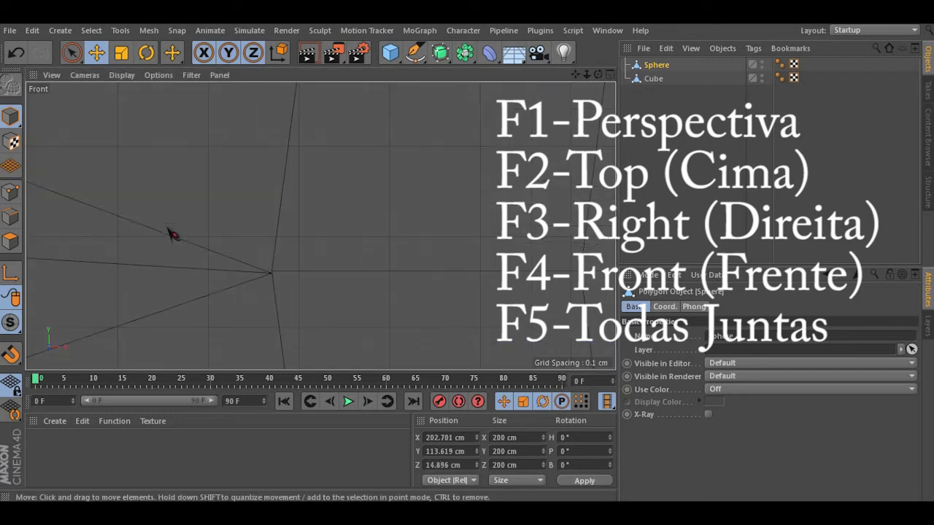
scroll(170, 230, down, 6)
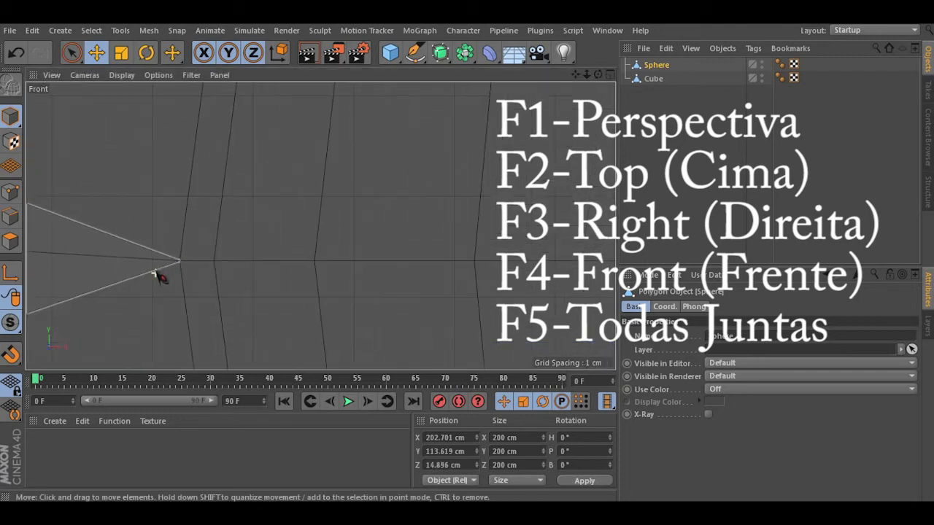
scroll(144, 261, down, 5)
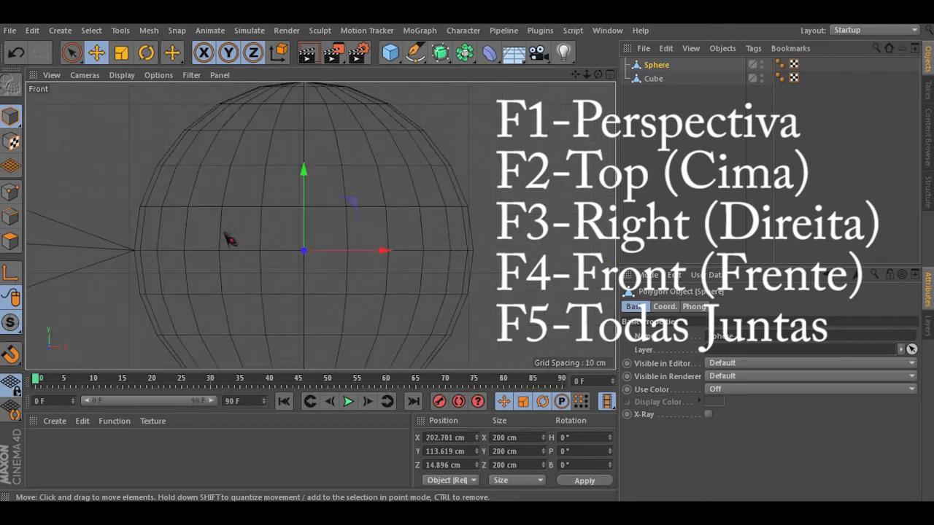
key(F5)
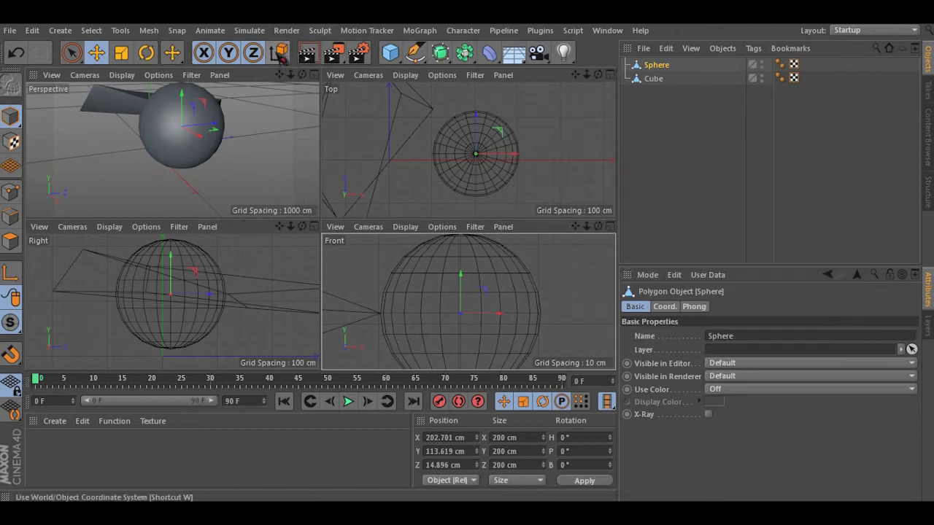
- Maximize the Perspective view and inspect the sphere from several sides
alt+drag(183, 149, 193, 154)
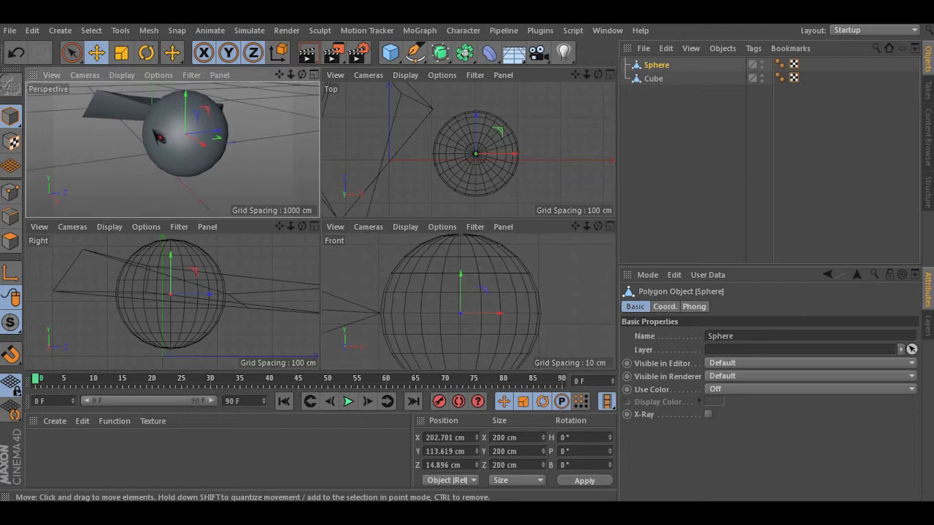
click(314, 75)
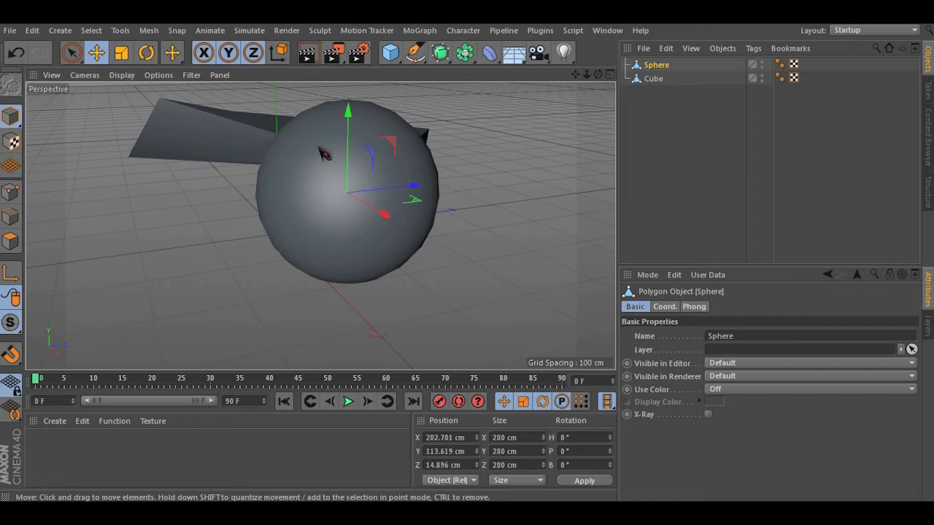
alt+middle_drag(300, 170, 265, 185)
scroll(252, 221, up, 5)
alt+drag(257, 237, 281, 66)
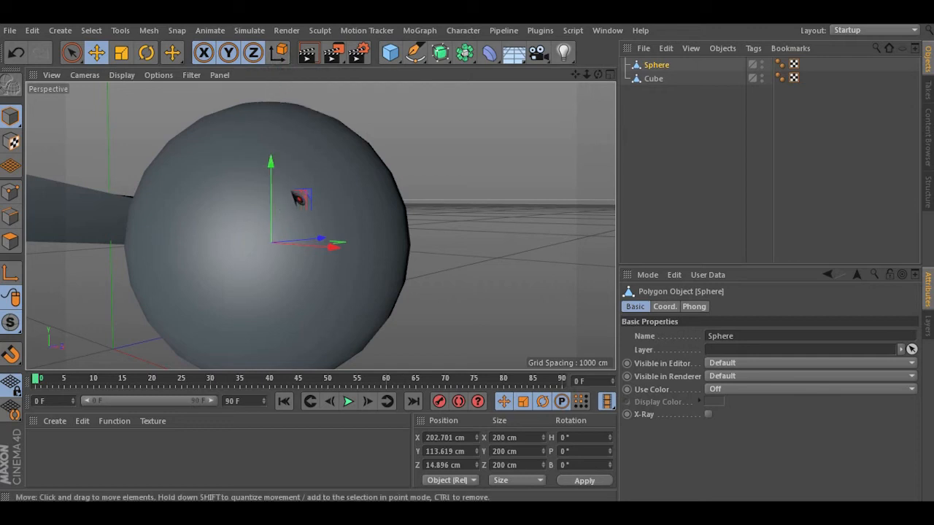
alt+drag(303, 181, 271, 202)
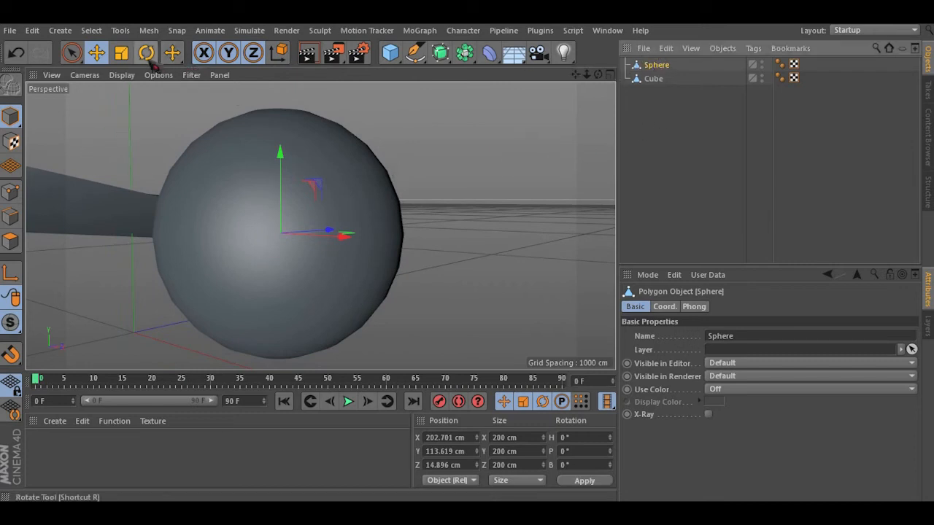
- In polygon mode, use Live Selection to pull four-polygon groups on the sphere's lower side outward as legs, one to about X 156.3 cm, Y -81.6 cm
click(11, 243)
scroll(248, 222, down, 2)
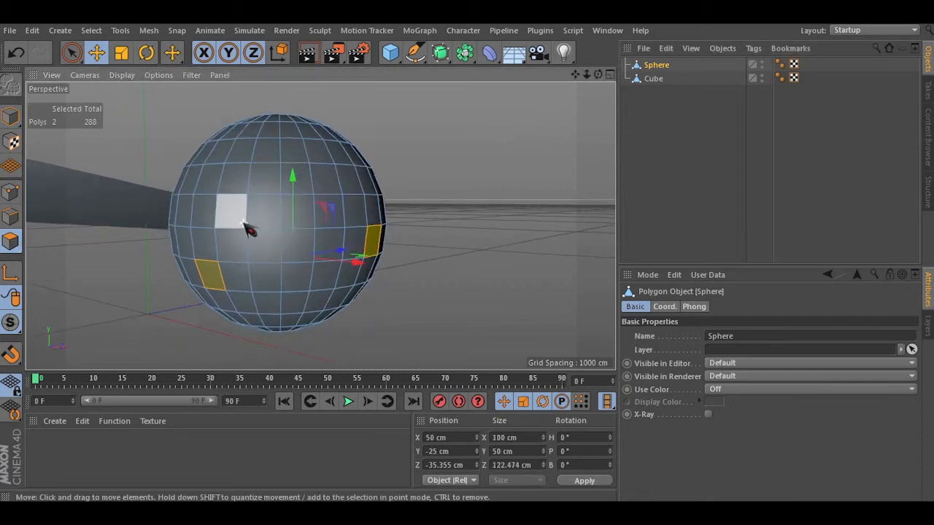
scroll(248, 224, up, 3)
click(186, 252)
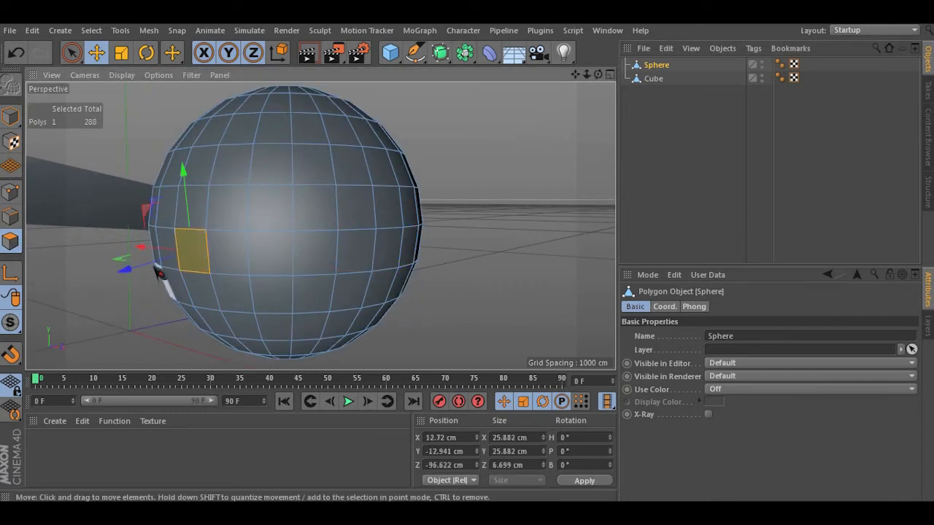
alt+drag(158, 274, 205, 268)
key(9)
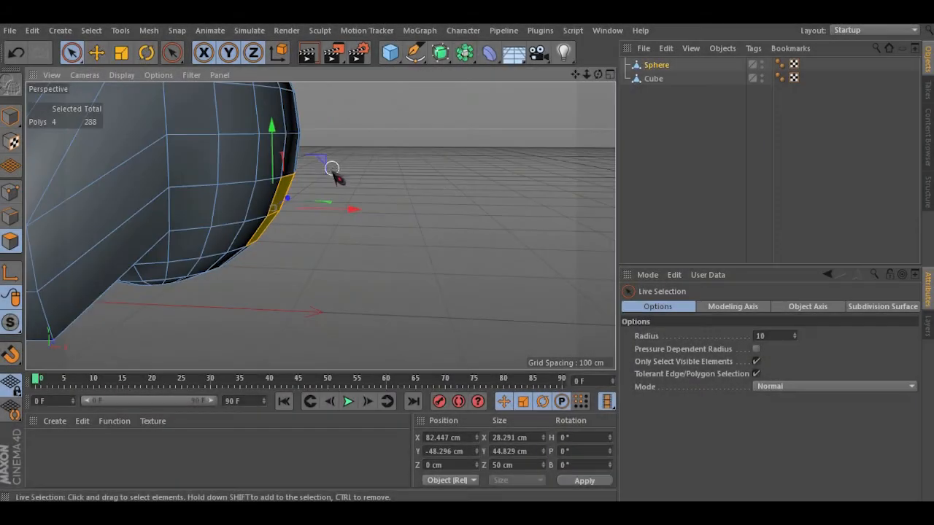
ctrl+drag(332, 170, 446, 211)
alt+drag(297, 180, 64, 156)
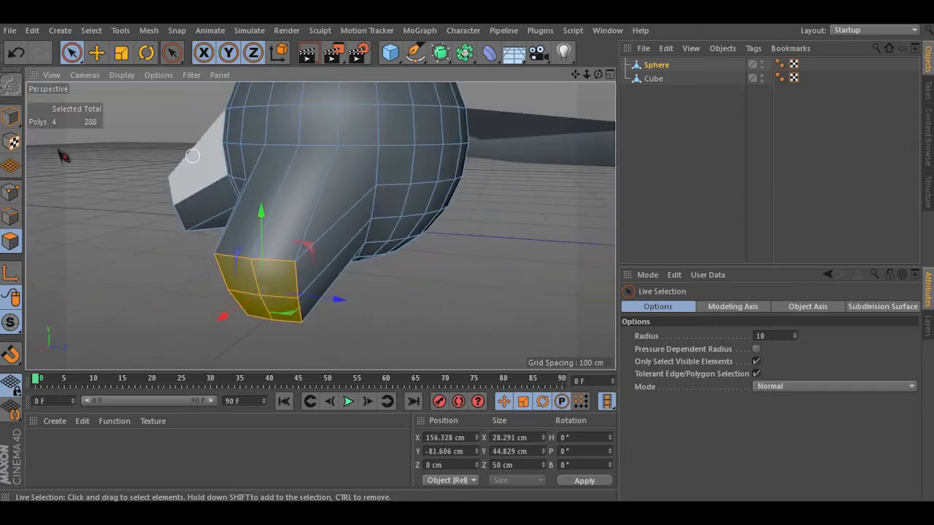
- Return to Model mode and rotate the whole sphere to a pitch of about 13.9°
click(15, 119)
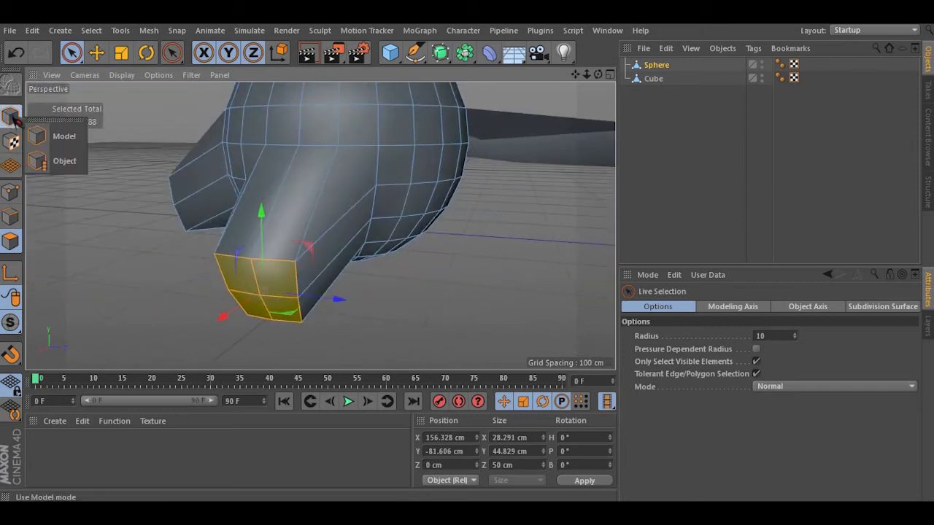
click(44, 136)
alt+drag(310, 130, 327, 206)
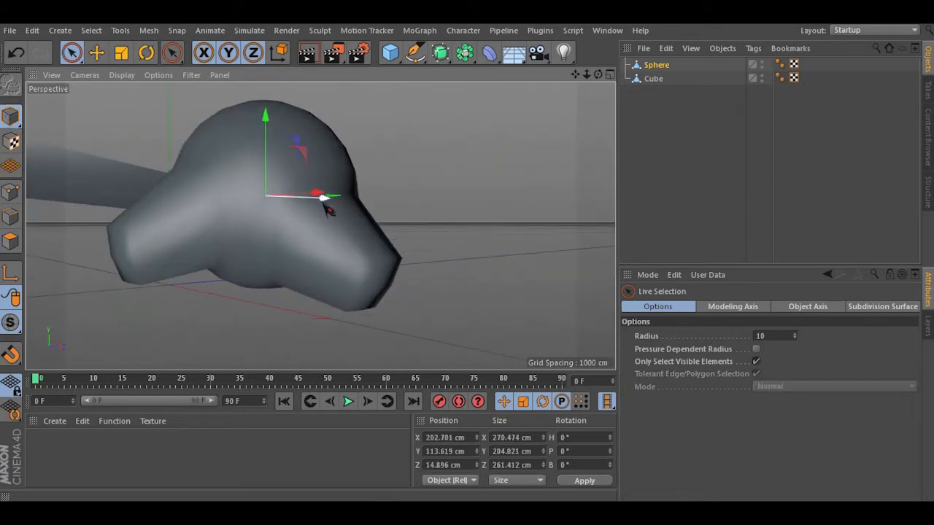
click(146, 53)
scroll(221, 265, up, 3)
alt+drag(221, 265, 277, 144)
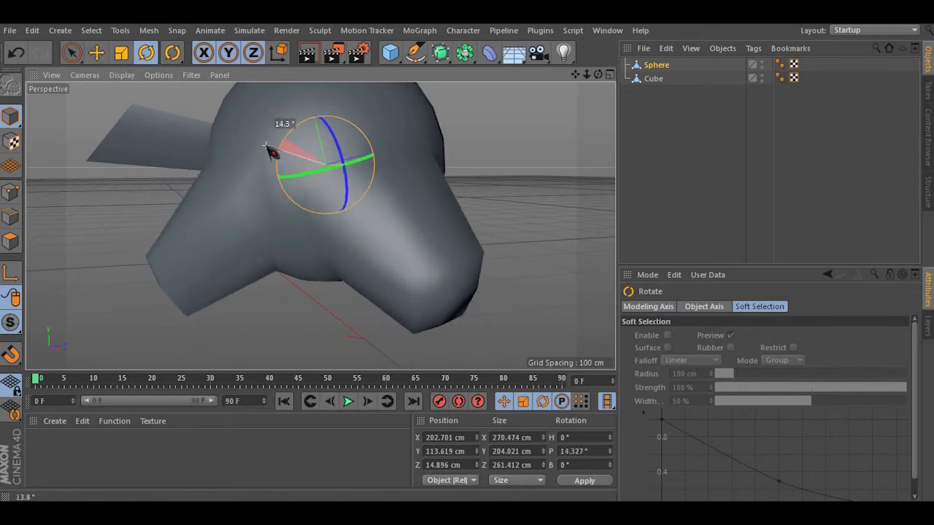
- Add a Floor object to the scene and reselect the sphere
click(513, 53)
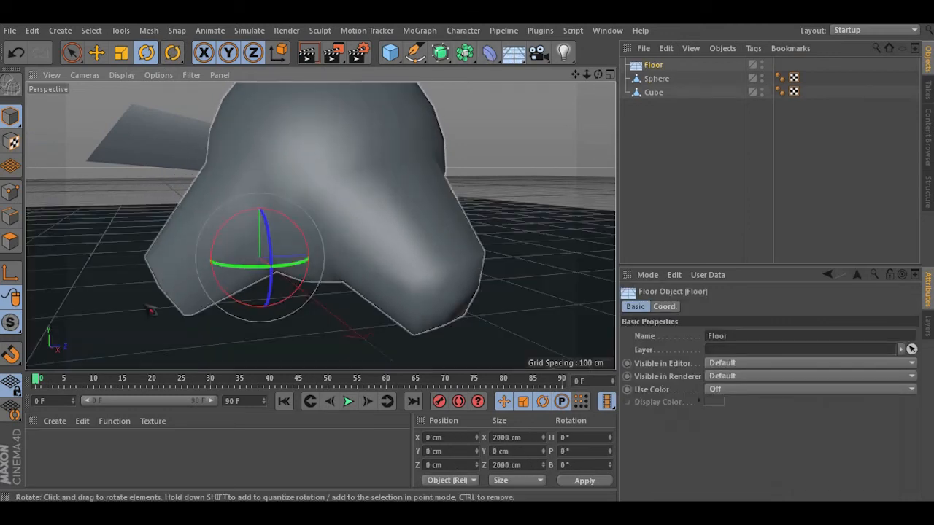
scroll(143, 336, up, 5)
alt+drag(247, 258, 149, 330)
click(206, 275)
alt+drag(243, 286, 172, 263)
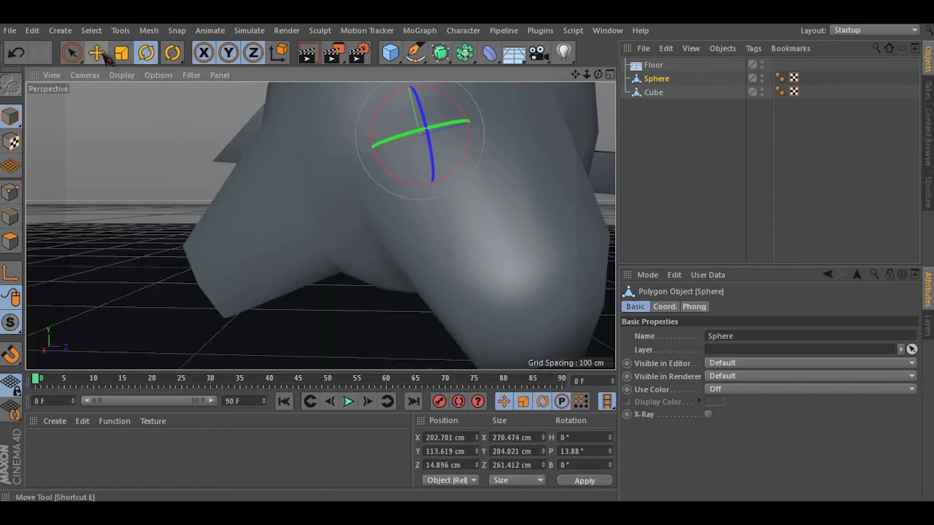
- Move the sphere along its own tilted Z axis, to about Y 106.3 cm, Z 370.6 cm
click(96, 53)
alt+drag(273, 246, 331, 240)
alt+drag(277, 268, 364, 271)
alt+drag(265, 310, 289, 289)
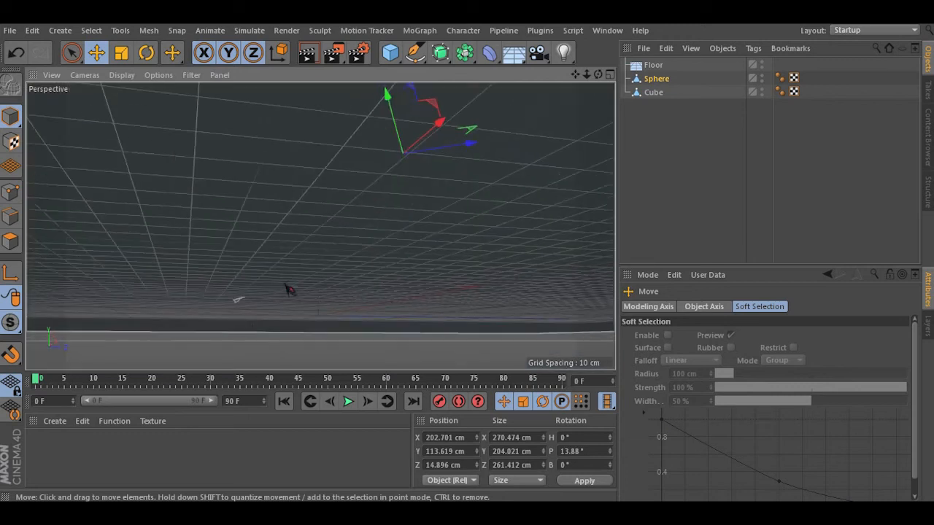
alt+drag(290, 244, 357, 244)
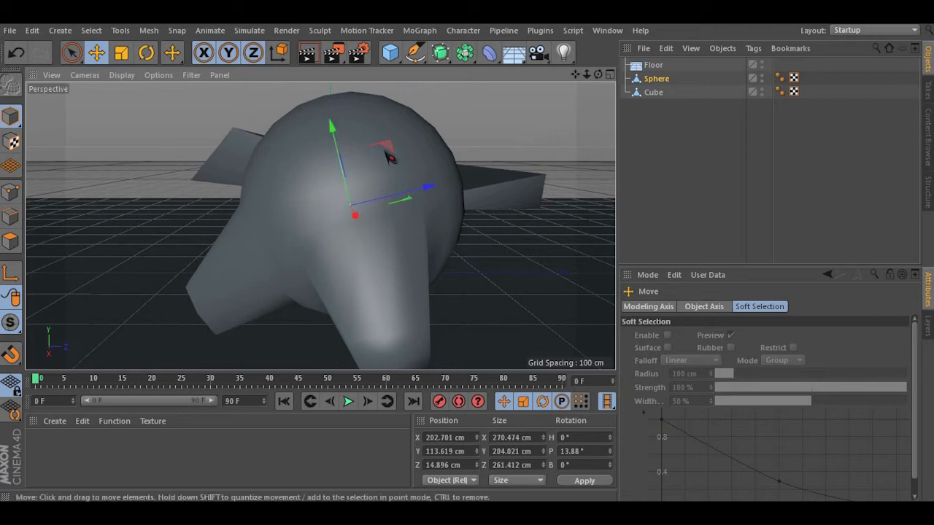
mouse_move(429, 191)
mouse_down()
mouse_move(484, 194)
mouse_move(237, 267)
mouse_move(196, 261)
mouse_move(394, 219)
mouse_move(337, 239)
mouse_move(137, 264)
mouse_move(424, 189)
mouse_up()
alt+drag(380, 209, 409, 155)
drag(476, 198, 497, 199)
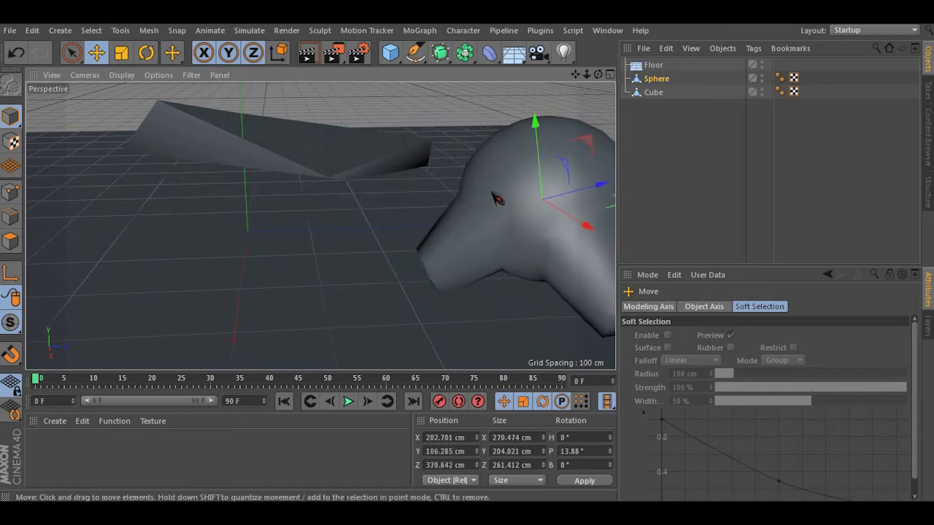
- Raise the sphere along its own tilted Y axis, to about Y 130.4 cm, Z 364.7 cm
alt+middle_drag(528, 209, 270, 172)
alt+drag(249, 171, 309, 94)
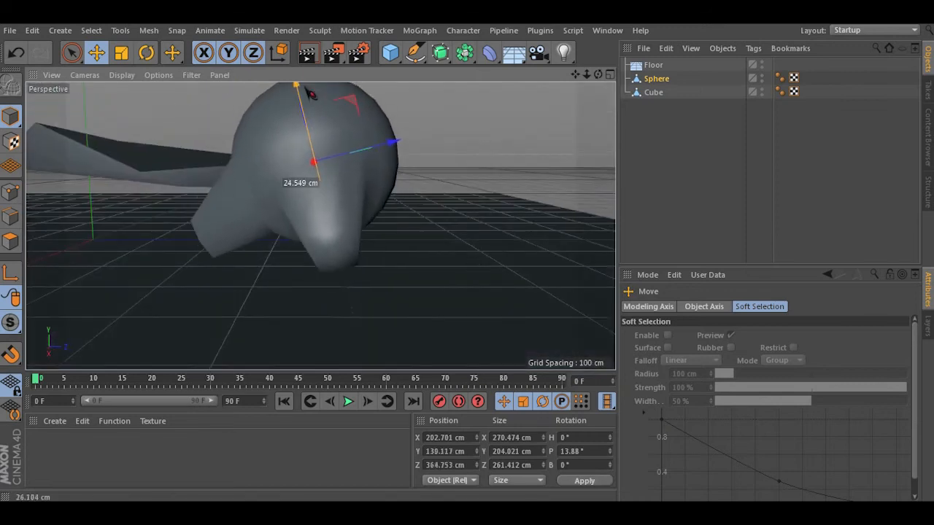
alt+middle_drag(312, 162, 330, 201)
drag(310, 115, 310, 112)
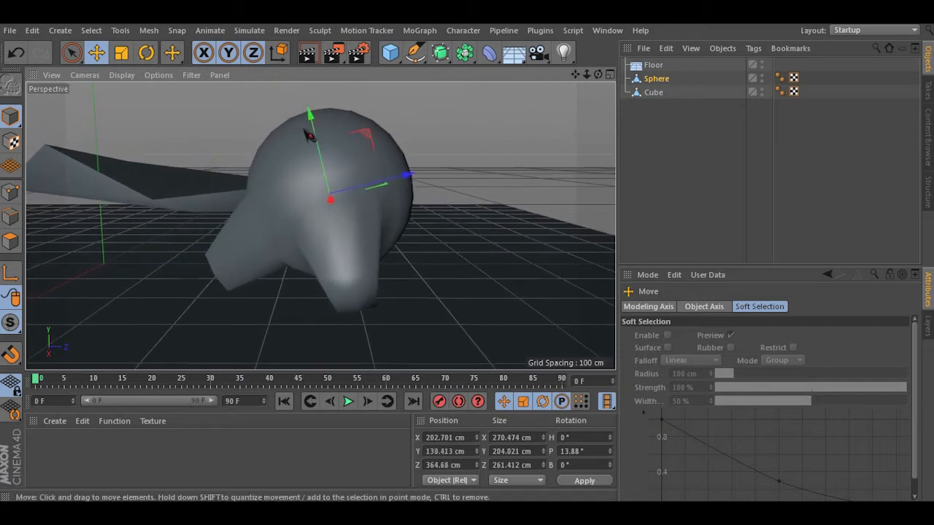
mouse_move(371, 143)
mouse_down()
mouse_move(416, 98)
mouse_move(378, 141)
mouse_up()
key(ctrl+z)
- Switch from the object to the world coordinate system and examine the sphere's axis orientation from different angles
scroll(328, 237, up, 2)
alt+middle_drag(355, 127, 326, 170)
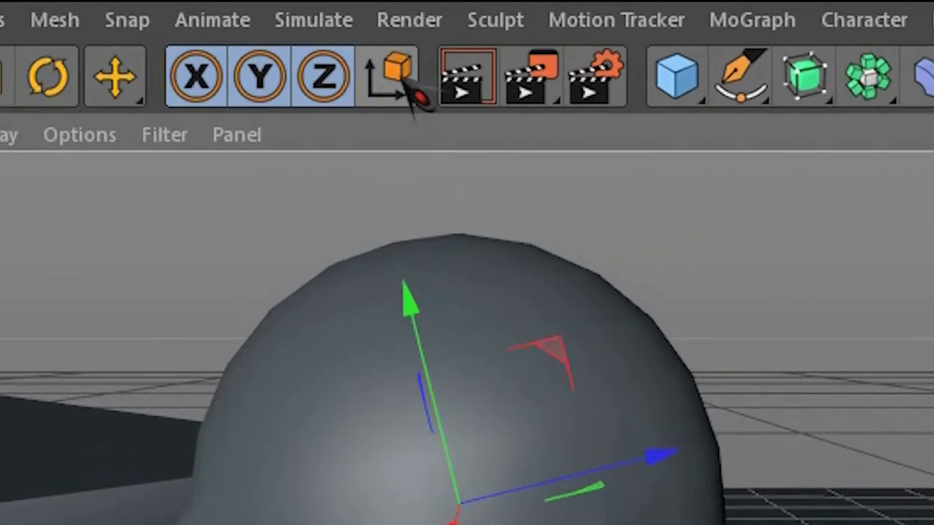
click(398, 73)
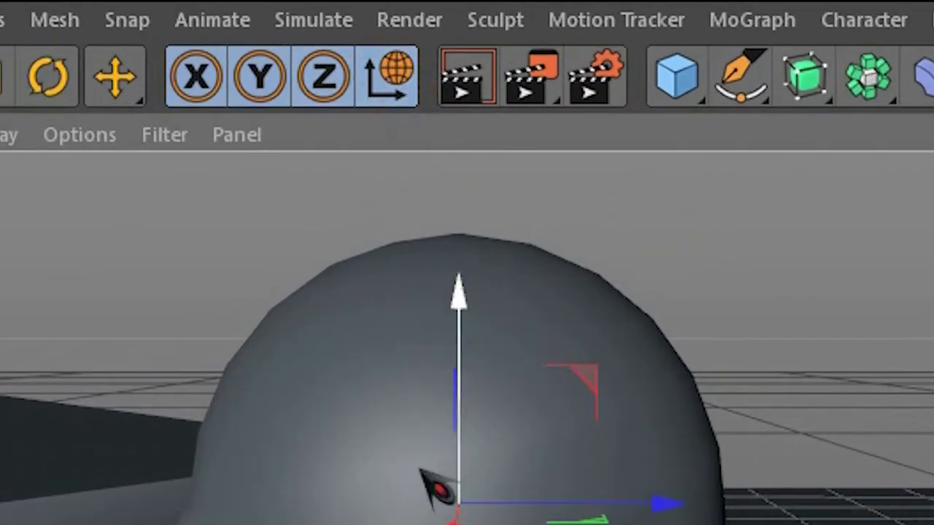
alt+drag(423, 442, 379, 347)
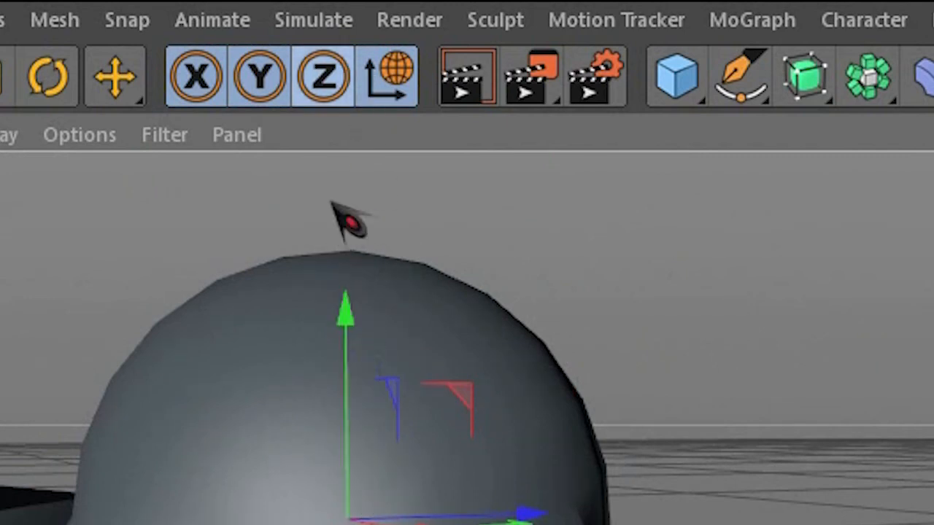
alt+drag(508, 461, 474, 515)
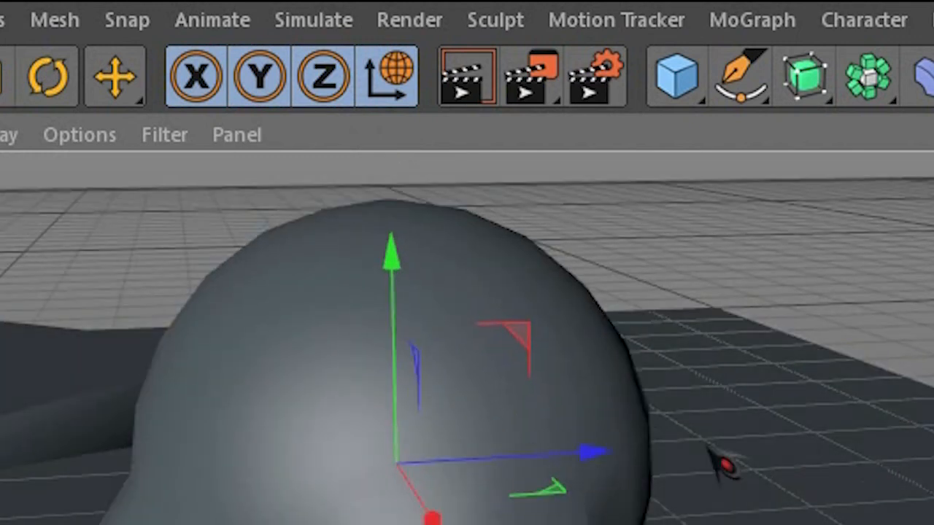
- Examine the sphere's world-aligned axes from several angles, then switch to the object coordinate system and compare its tilted axes
alt+drag(365, 469, 649, 510)
mouse_move(371, 506)
mouse_down()
mouse_move(386, 513)
mouse_move(784, 481)
mouse_move(392, 521)
mouse_move(204, 449)
mouse_move(387, 502)
mouse_up()
alt+drag(359, 405, 131, 292)
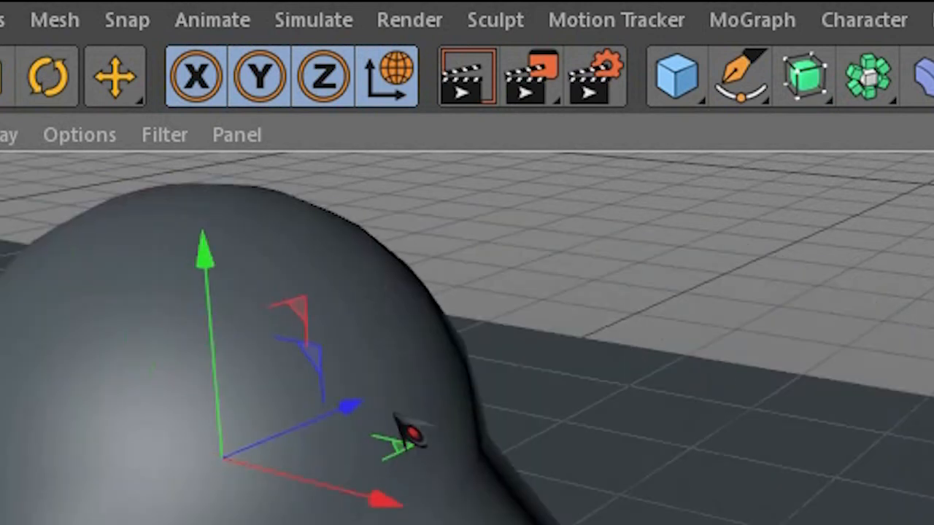
alt+drag(167, 253, 382, 265)
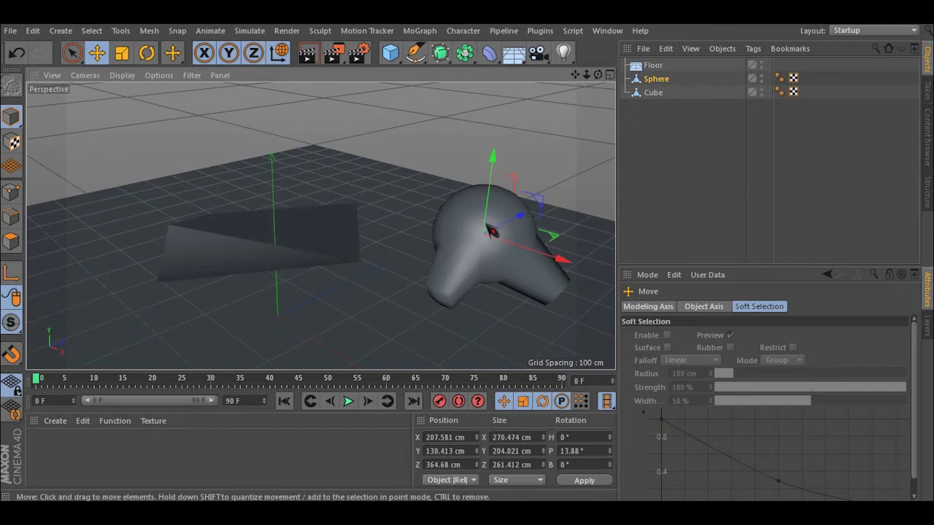
alt+drag(490, 231, 359, 210)
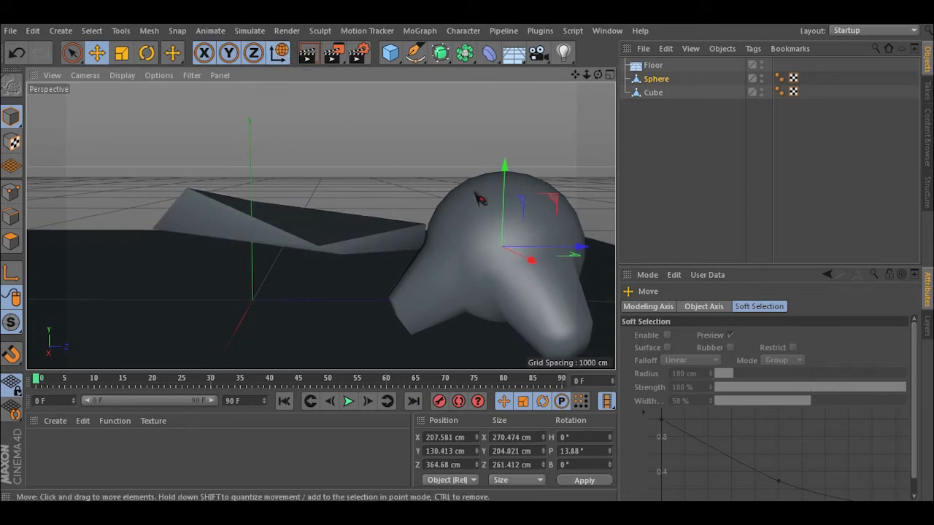
alt+middle_drag(460, 230, 403, 222)
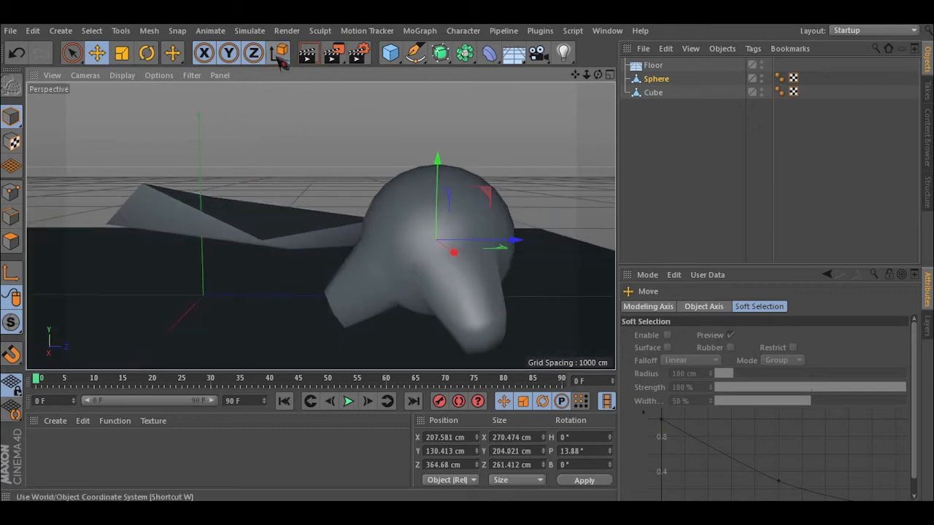
alt+drag(362, 258, 398, 270)
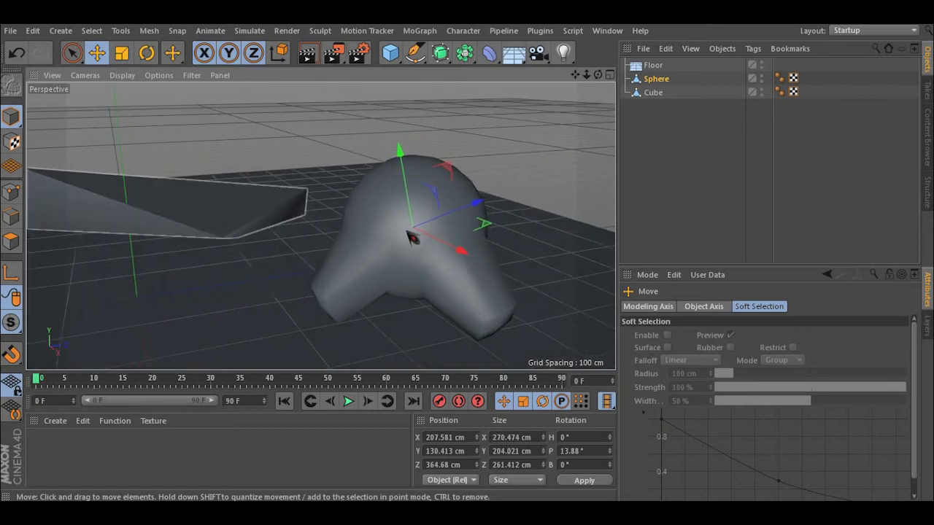
alt+middle_drag(407, 232, 532, 260)
mouse_move(532, 260)
alt+mouse_down()
mouse_move(540, 271)
mouse_move(529, 259)
alt+mouse_up()
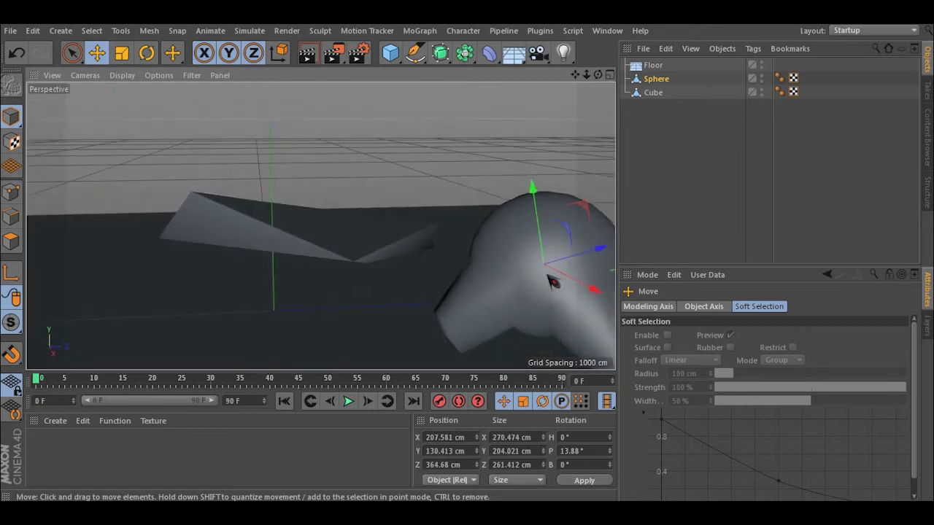
alt+middle_drag(534, 268, 413, 261)
- Try moving the sphere over the cube in the object coordinate system, to about X -59.1 cm, Y 249.4 cm, Z 98.2 cm
drag(429, 188, 419, 147)
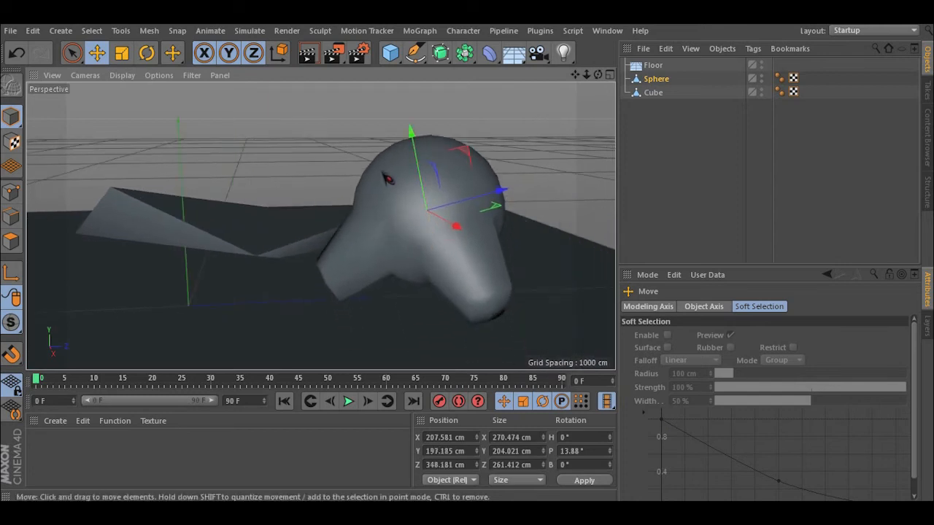
alt+drag(368, 178, 549, 235)
drag(416, 167, 394, 213)
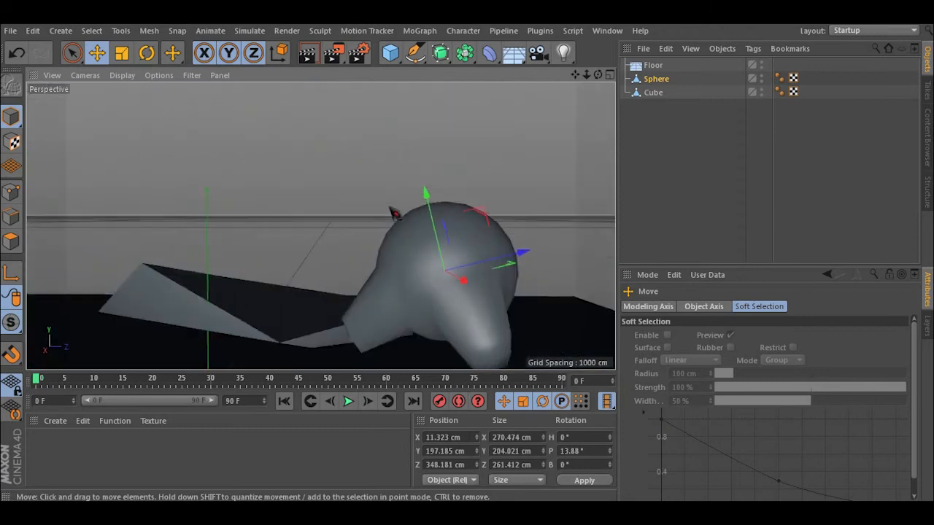
drag(488, 214, 373, 191)
alt+drag(320, 256, 244, 273)
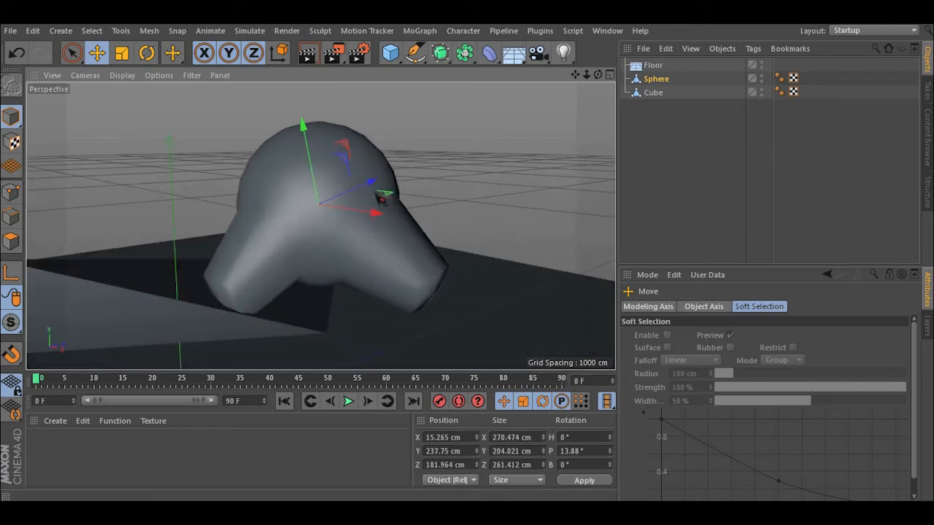
drag(378, 192, 286, 186)
alt+drag(289, 286, 336, 296)
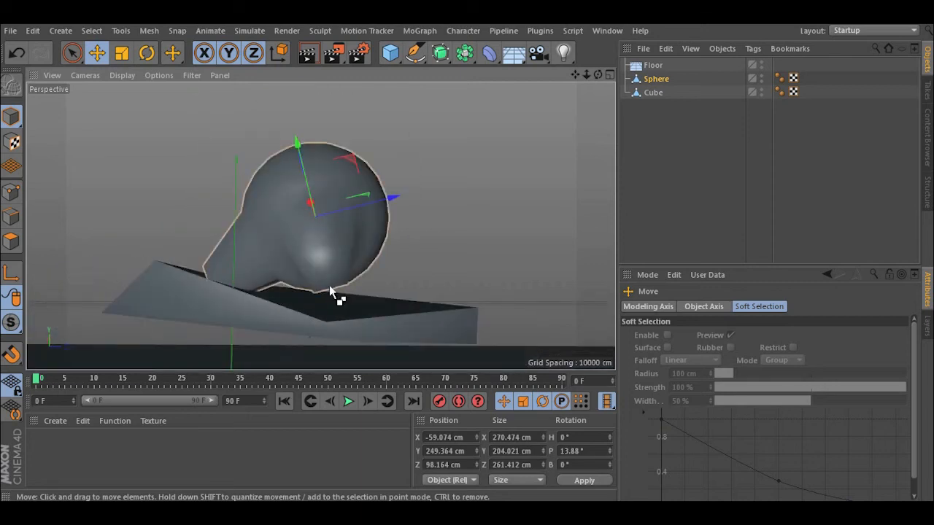
- Undo the sphere's object-axis moves and the switch away from the world coordinate system
key(ctrl+z)
key(ctrl+z)
key(ctrl+z)
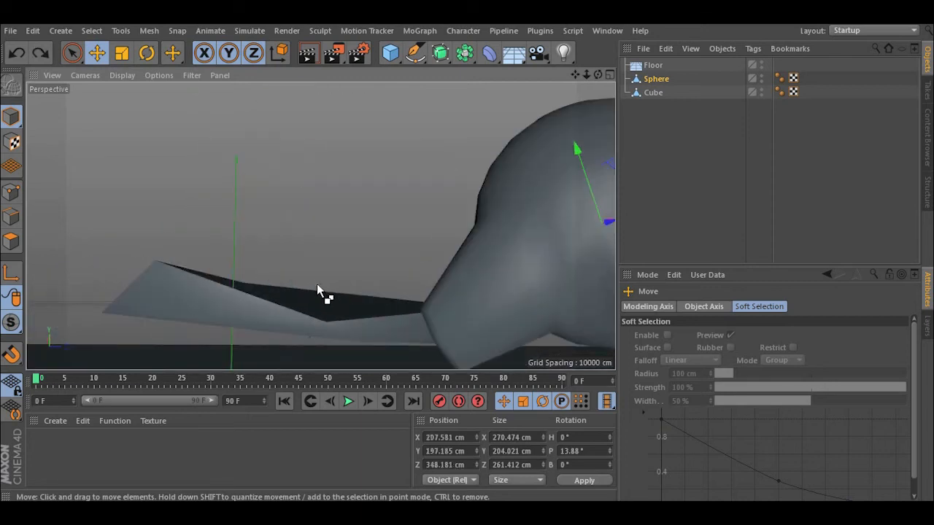
key(ctrl+z)
key(ctrl+z)
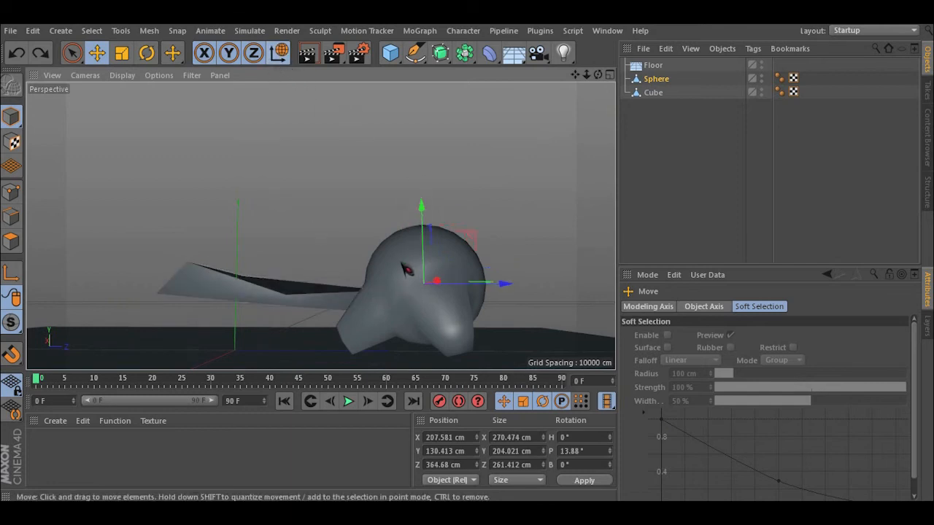
- Move the sphere along the world Z axis to about Z 133.2 cm
drag(509, 284, 368, 283)
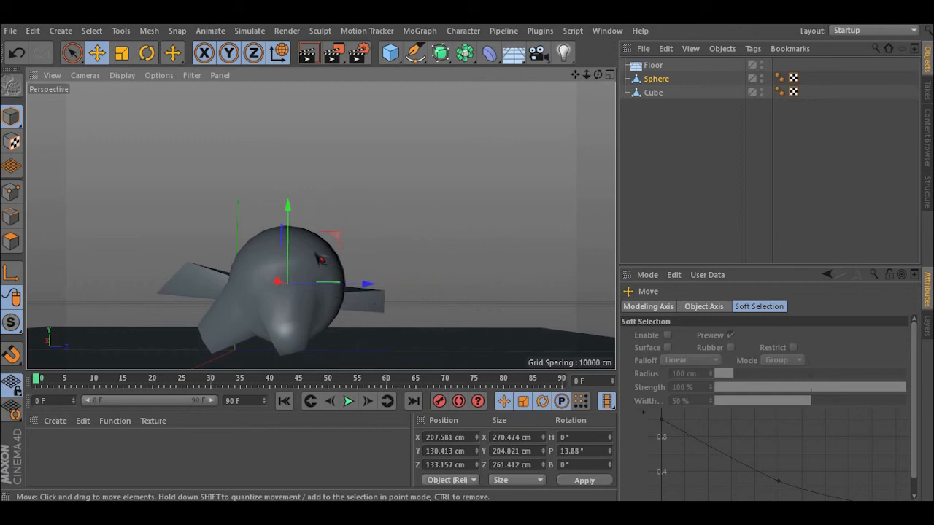
alt+drag(319, 256, 291, 298)
alt+drag(461, 248, 417, 286)
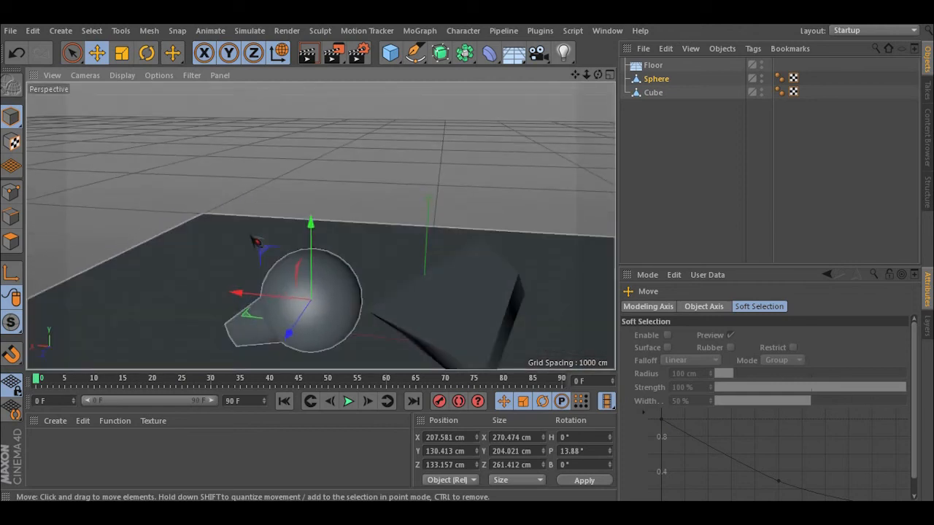
- Move the sphere in the world XY plane onto the cube, to about X -93.5 cm, Y 220.3 cm
drag(271, 252, 437, 220)
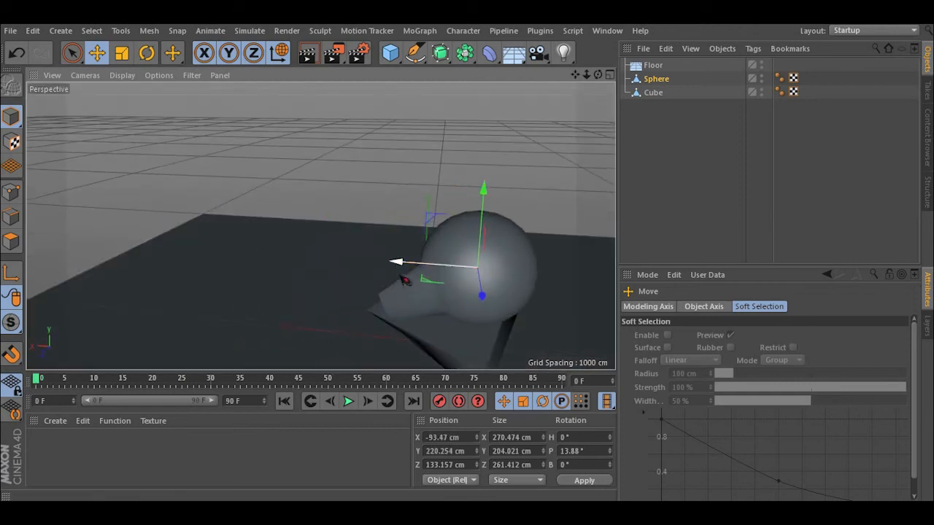
scroll(398, 271, up, 3)
alt+drag(389, 291, 588, 244)
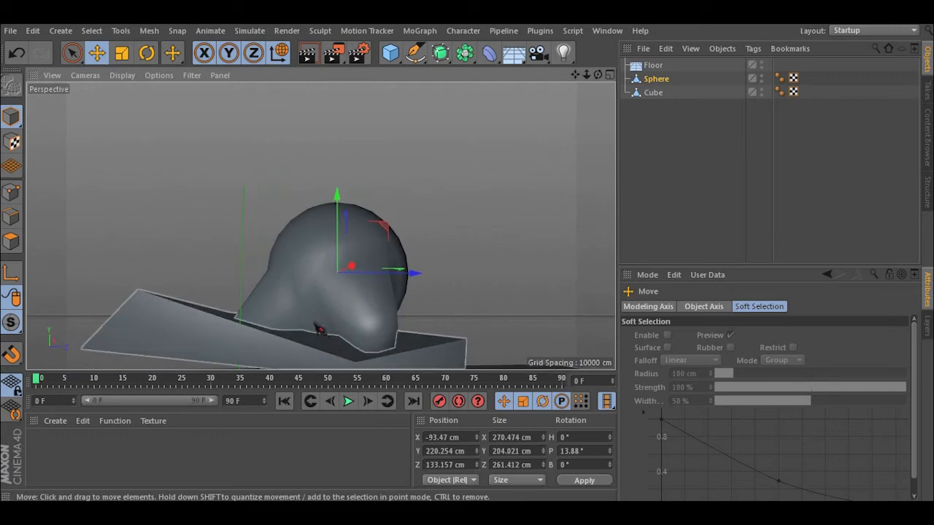
- Raise the sphere along the world Y axis to about Y 239.1 cm
drag(337, 224, 339, 212)
alt+drag(409, 212, 440, 209)
scroll(352, 211, down, 3)
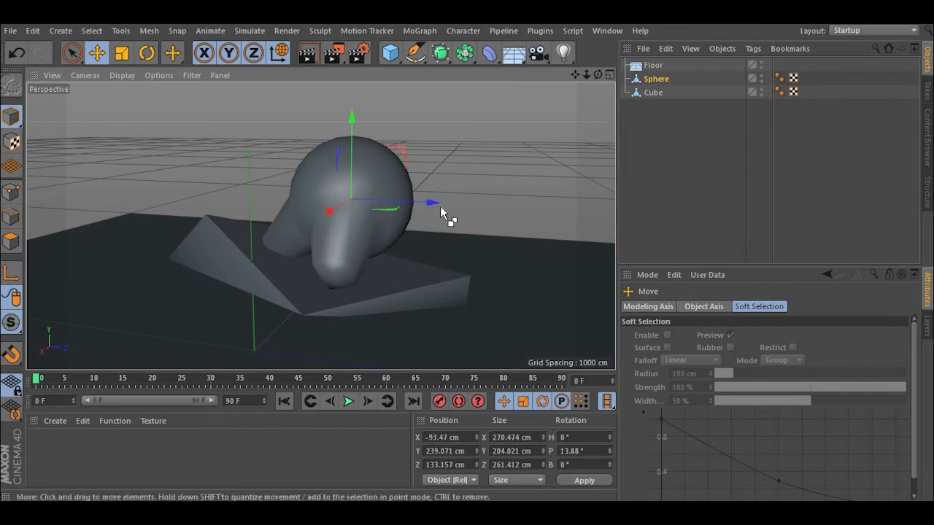
- Duplicate the sphere along the world Z axis, placing the copy at about Z 364.1 cm
ctrl+drag(430, 203, 589, 226)
alt+middle_drag(514, 221, 317, 201)
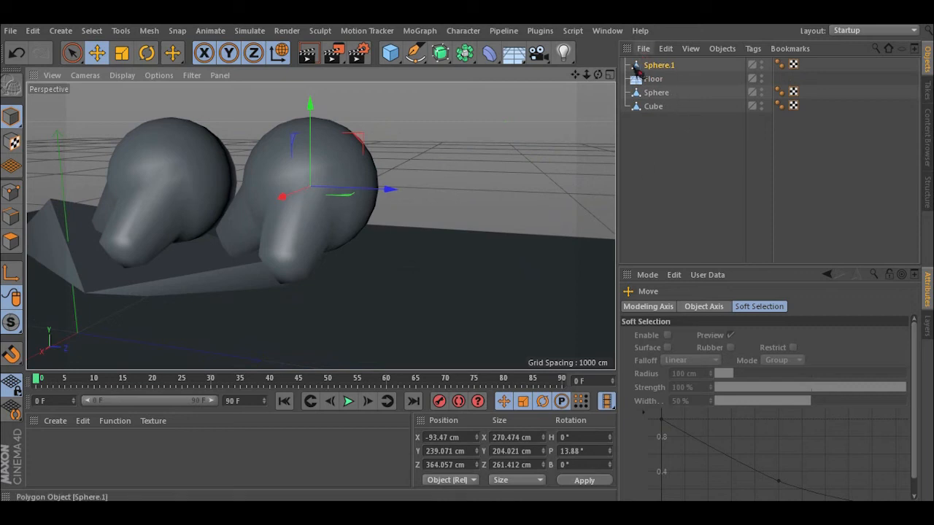
scroll(198, 175, up, 2)
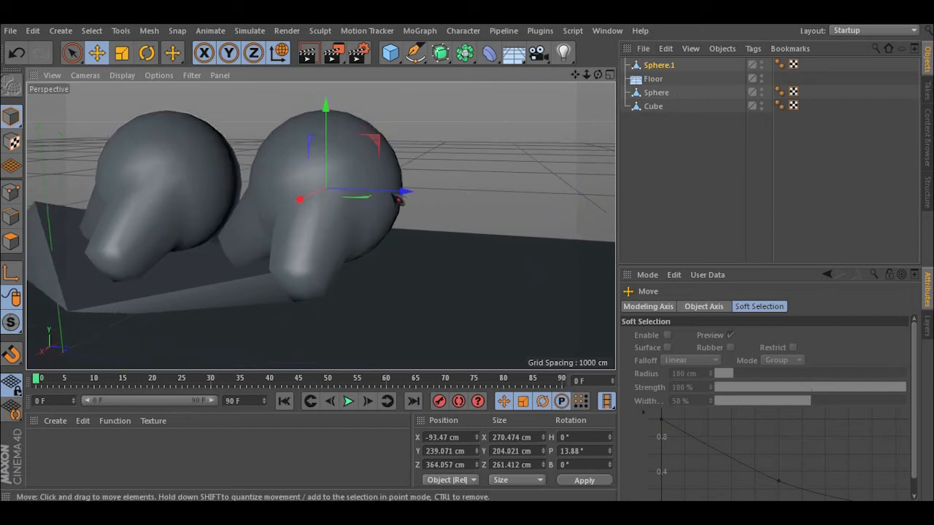
- Switch to the object coordinate system and try shifting the copied sphere and adding another copy along the tilted axes
alt+drag(305, 108, 313, 137)
drag(401, 168, 366, 174)
drag(272, 153, 172, 202)
alt+drag(202, 196, 311, 174)
mouse_move(262, 191)
mouse_down()
mouse_move(425, 186)
mouse_move(280, 191)
mouse_up()
alt+drag(280, 191, 139, 180)
- Undo the newest sphere copy and its moves
key(ctrl+z)
key(ctrl+z)
key(ctrl+z)
key(ctrl+z)
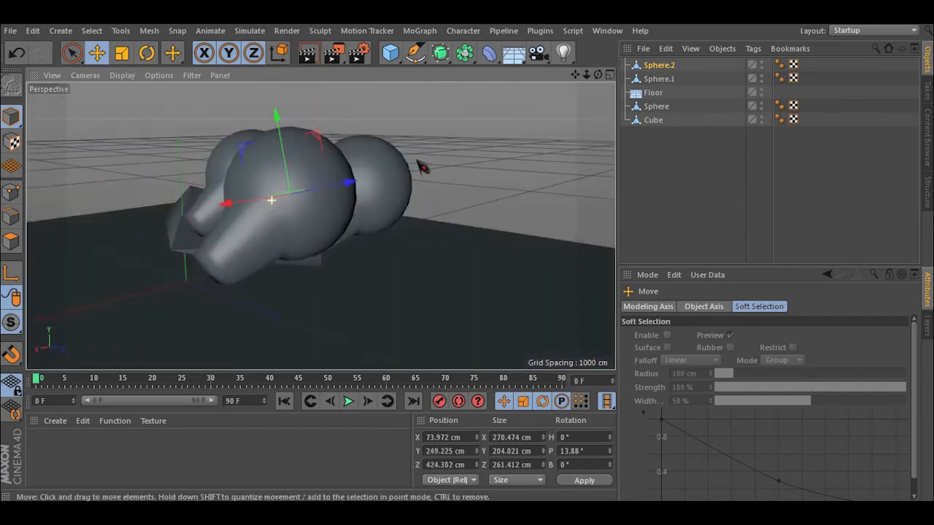
key(ctrl+z)
key(ctrl+z)
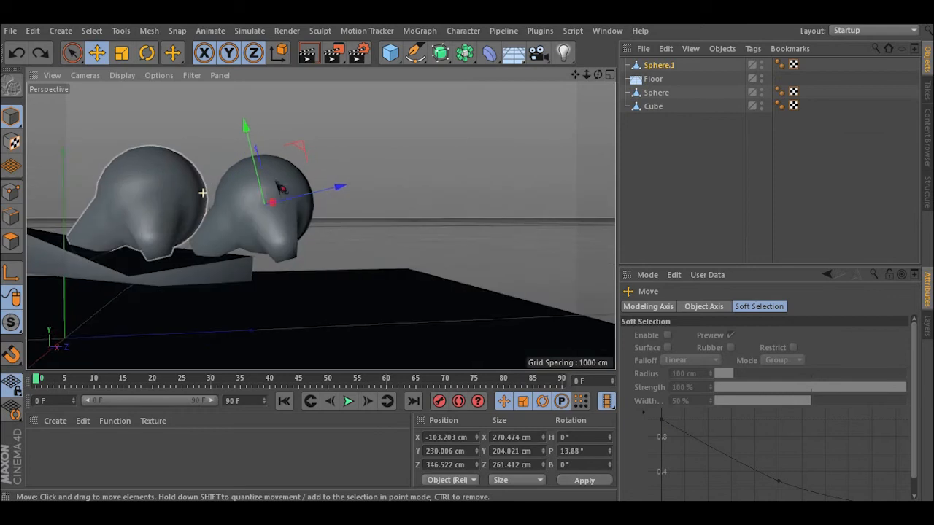
- Duplicate the second sphere along its tilted Z axis and lower the copy to about Y 216.1 cm, Z 545.8 cm
scroll(284, 217, up, 3)
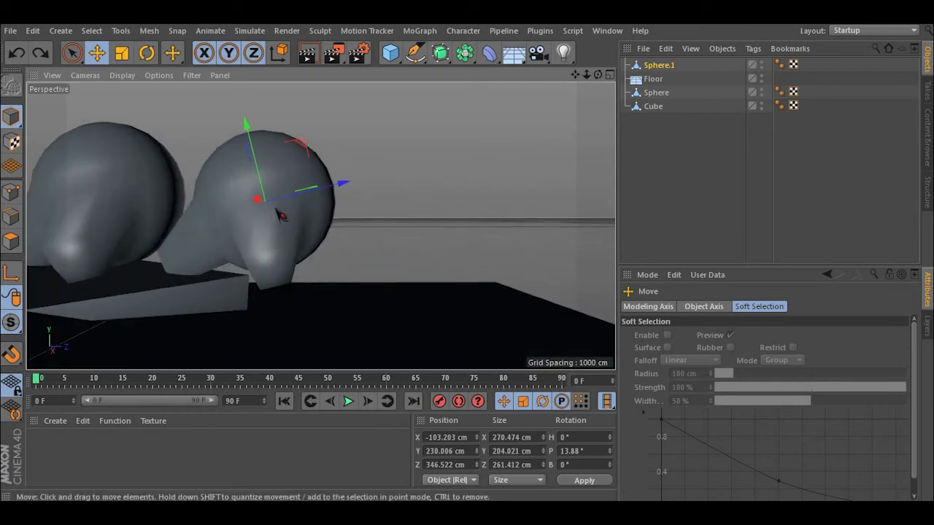
drag(341, 193, 471, 172)
drag(375, 97, 404, 201)
scroll(403, 201, up, 2)
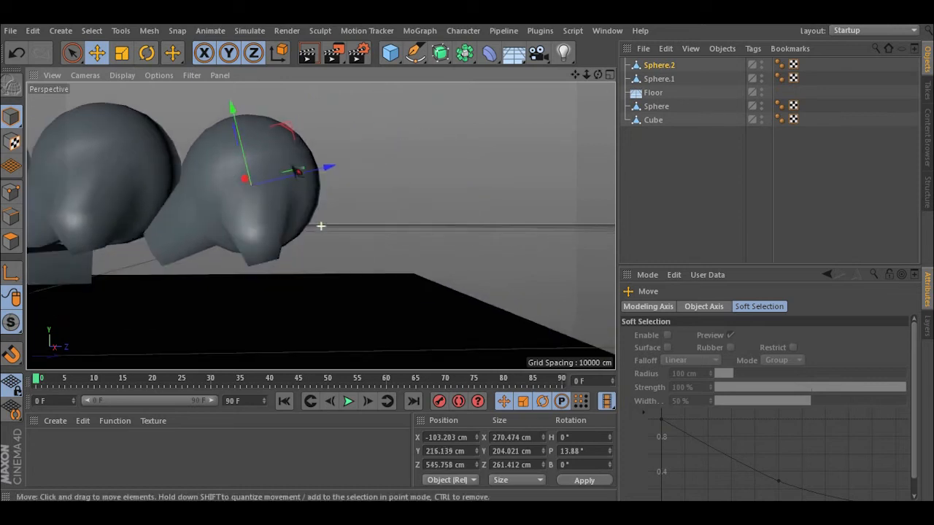
- Duplicate the third sphere along its tilted axes, placing the new copy at about Y 214.3 cm, Z 741.6 cm
ctrl+drag(332, 175, 367, 175)
alt+middle_drag(256, 149, 396, 160)
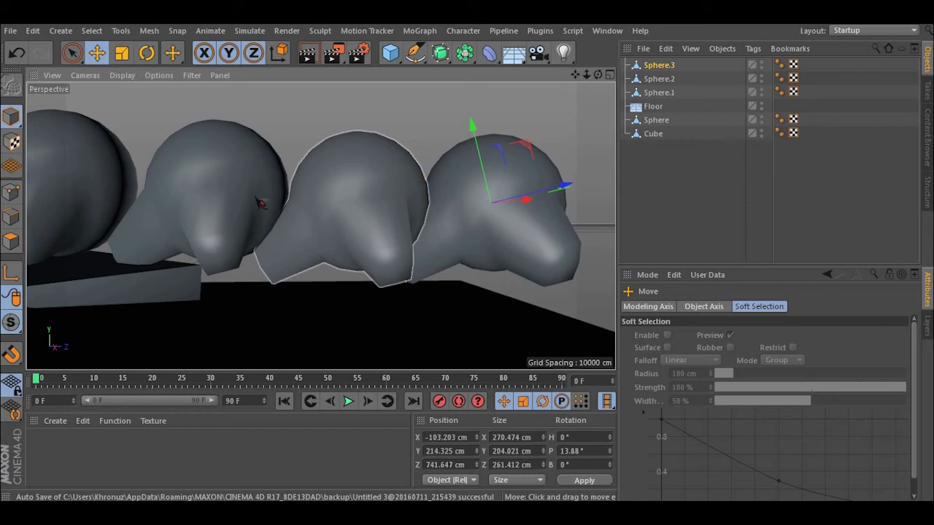
alt+middle_drag(363, 220, 378, 249)
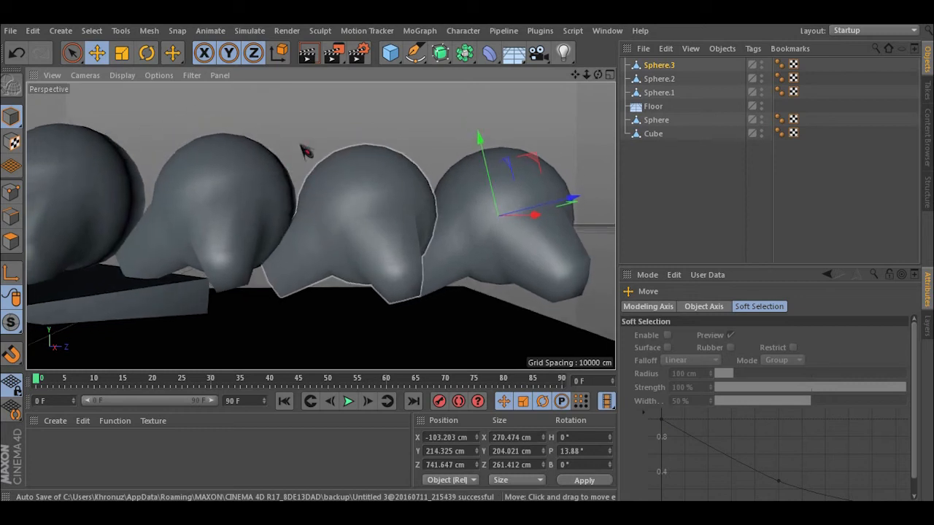
alt+middle_drag(508, 232, 479, 241)
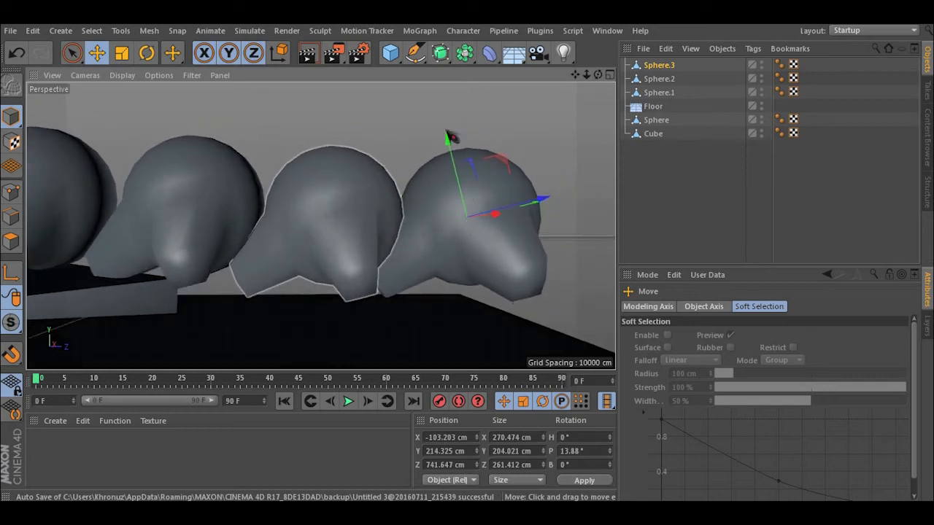
- Select the third sphere in the row and shift it to about X -102.4 cm, Y 230.6 cm, Z 566.0 cm
click(318, 203)
drag(329, 164, 329, 156)
drag(325, 219, 350, 212)
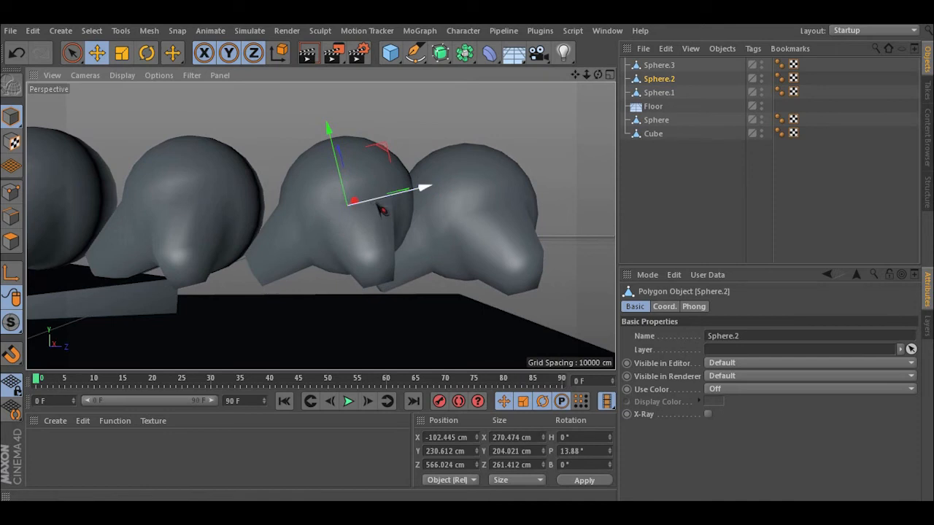
- Undo all the sphere copies and their moves, back to the single sphere above the cube
key(ctrl+z)
key(ctrl+z)
key(ctrl+z)
key(ctrl+z)
key(ctrl+z)
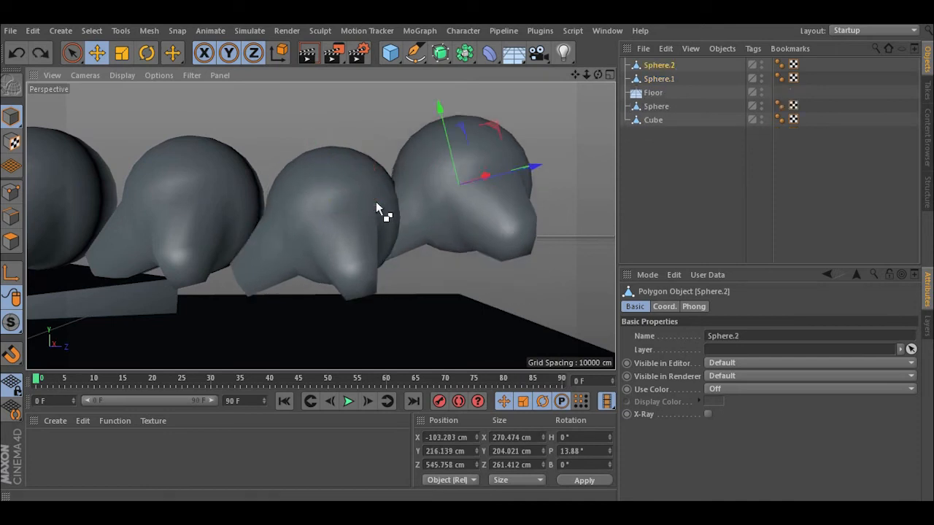
key(ctrl+z)
key(ctrl+z)
key(ctrl+z)
key(ctrl+z)
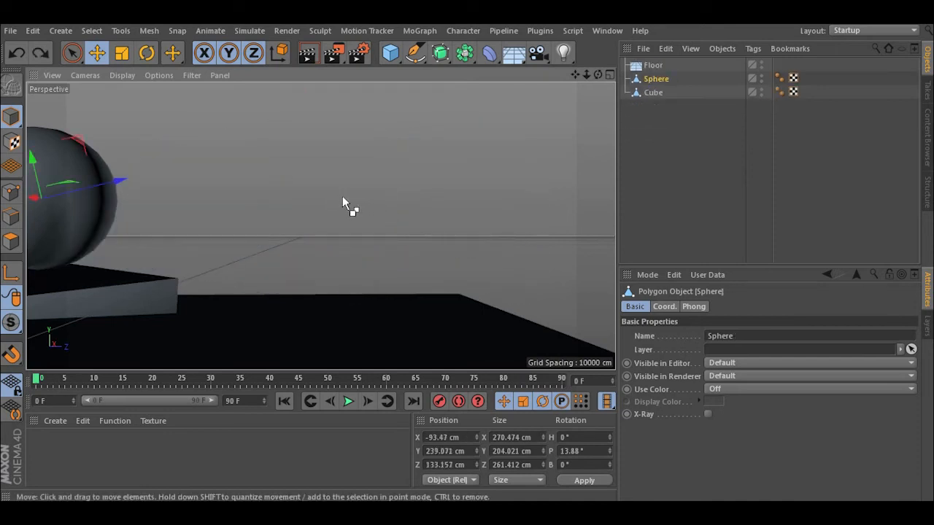
- Switch to the world coordinate system and duplicate the sphere twice along the world Z axis, to about Z 355.8 cm and 585.4 cm
alt+drag(219, 246, 372, 219)
click(273, 57)
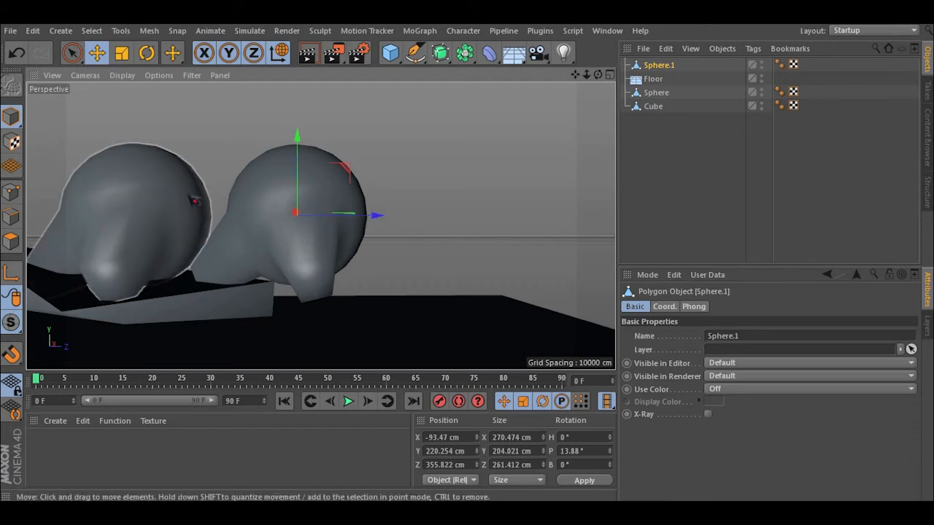
ctrl+drag(385, 218, 536, 219)
alt+drag(240, 193, 483, 335)
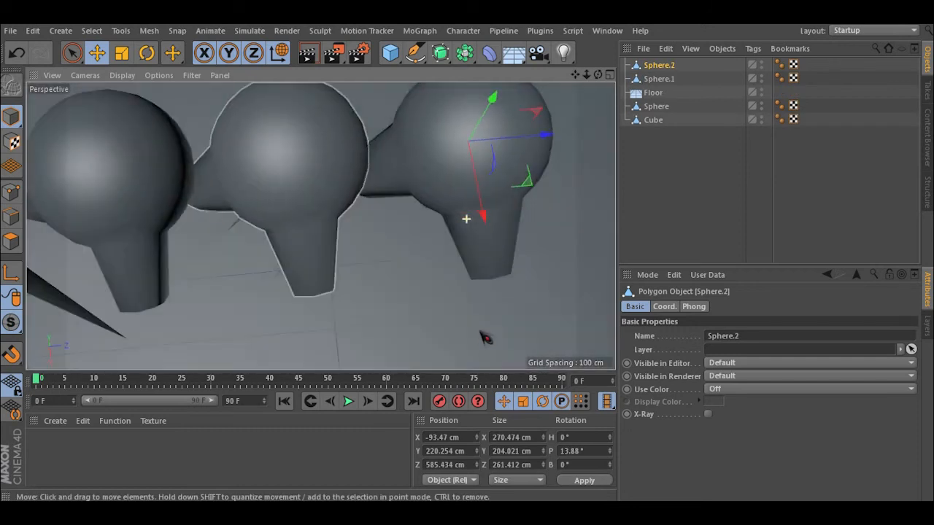
scroll(442, 247, down, 2)
alt+drag(442, 247, 411, 183)
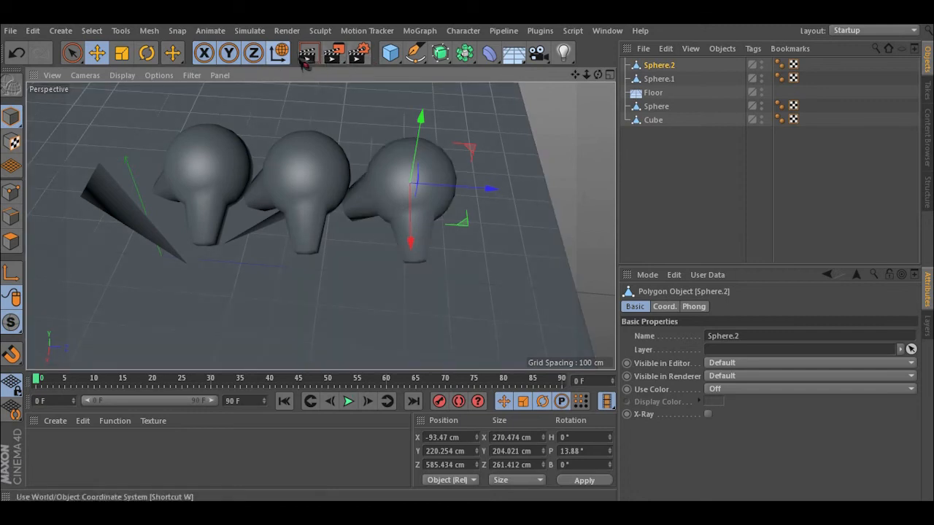
- Select the cube and move it along the world axes to about Z 350.6 cm, lowering it to about Y 48.7 cm
scroll(281, 216, up, 4)
alt+drag(329, 245, 346, 159)
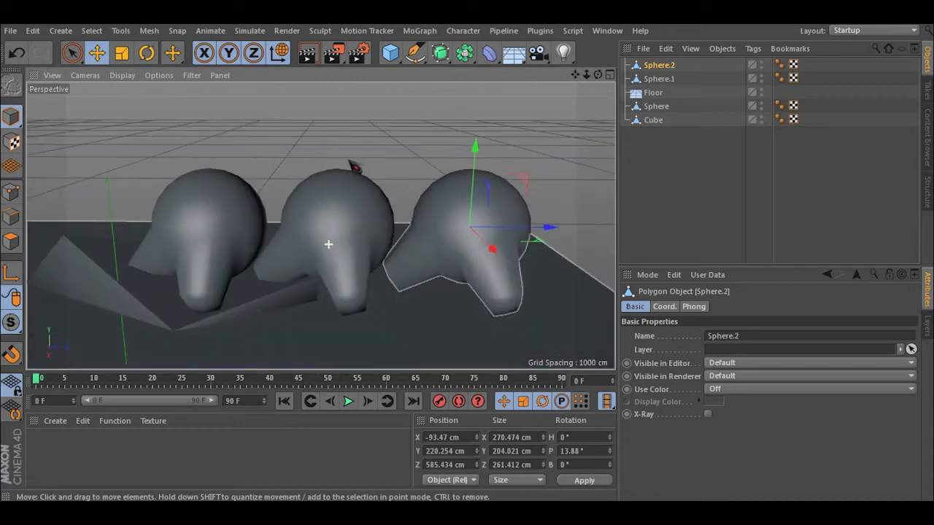
click(650, 95)
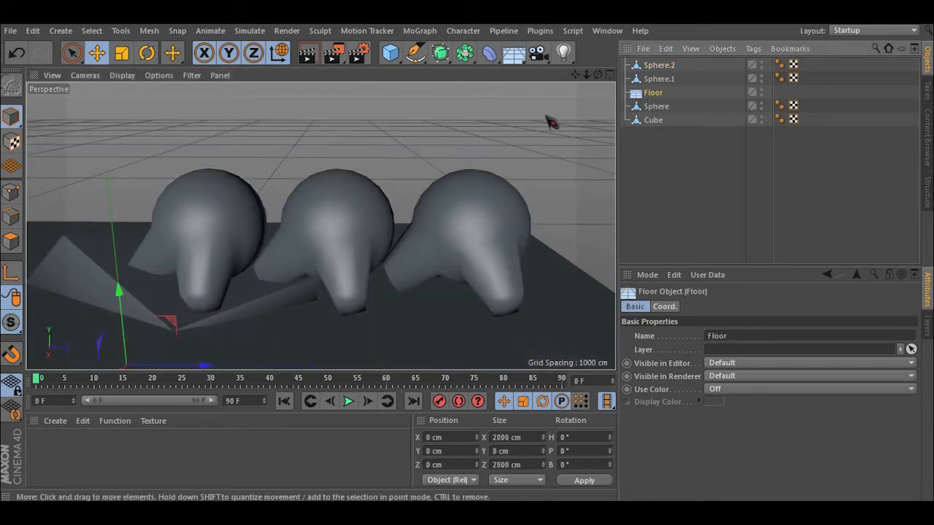
click(266, 318)
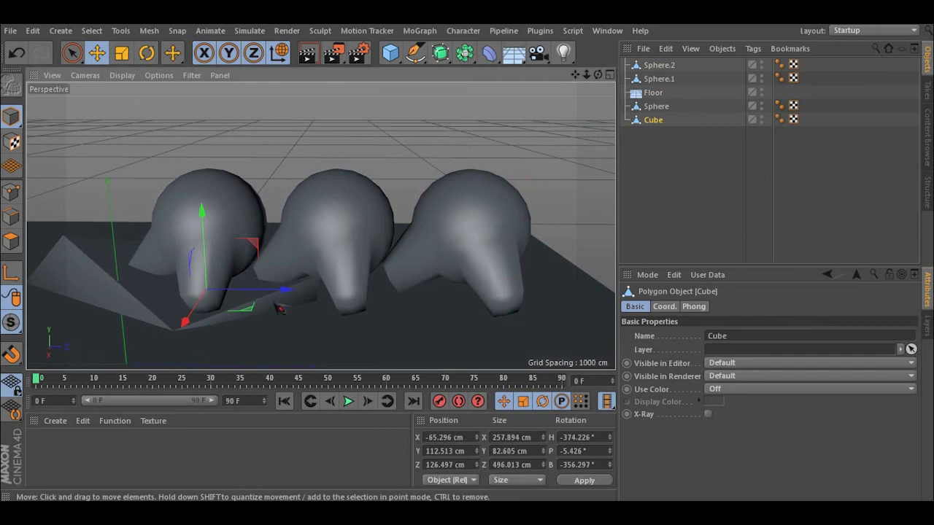
drag(260, 293, 432, 290)
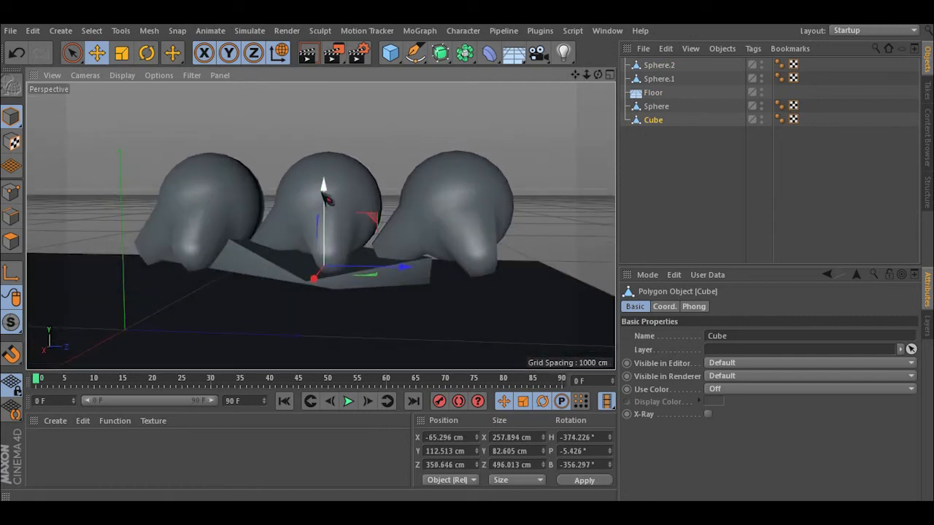
drag(327, 199, 319, 230)
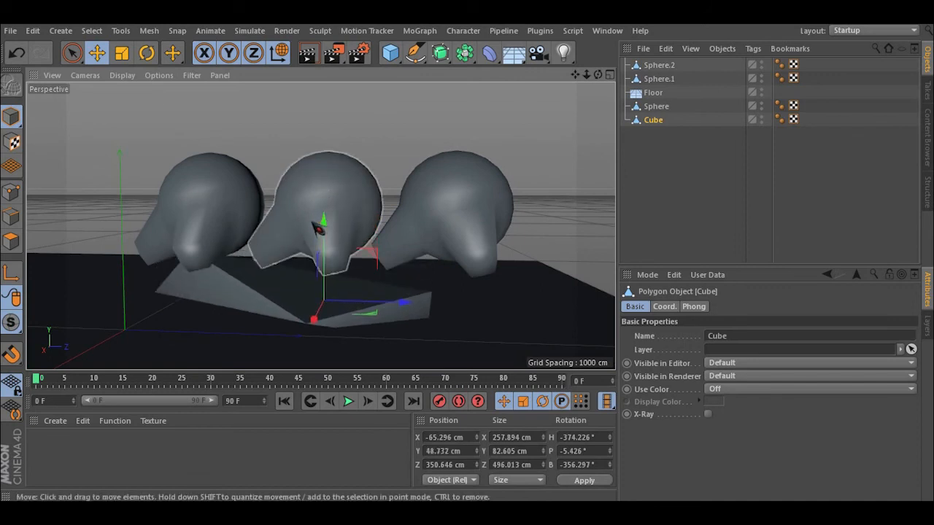
alt+drag(264, 222, 294, 258)
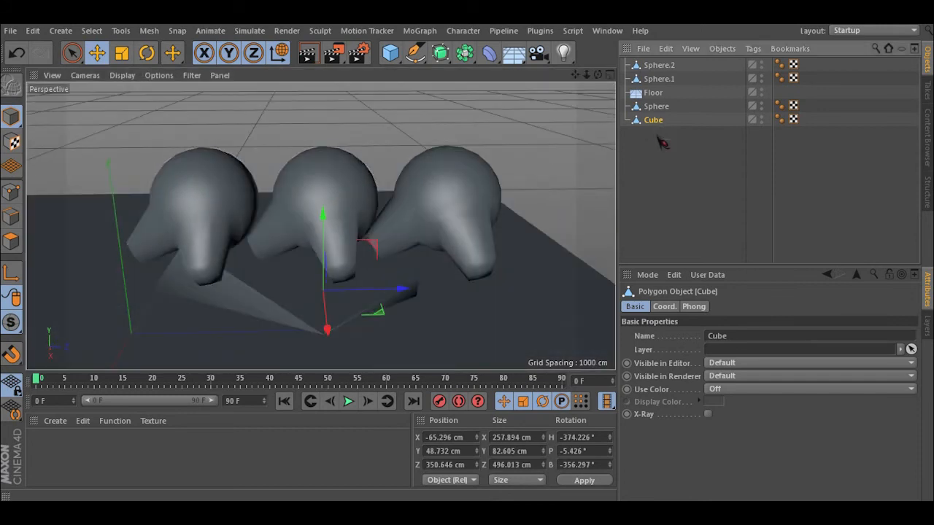
- Delete the cube and render the active perspective view framed on the three spheres
key(Delete)
mouse_move(292, 192)
alt+mouse_down()
mouse_move(433, 155)
mouse_move(236, 160)
mouse_move(242, 109)
mouse_move(372, 144)
mouse_move(419, 311)
mouse_move(243, 226)
mouse_move(285, 203)
alt+mouse_up()
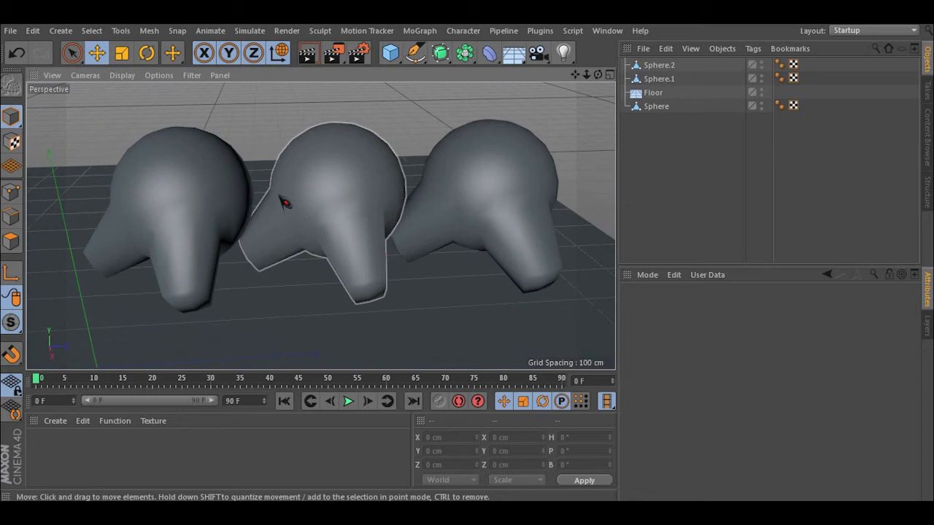
alt+drag(321, 225, 321, 199)
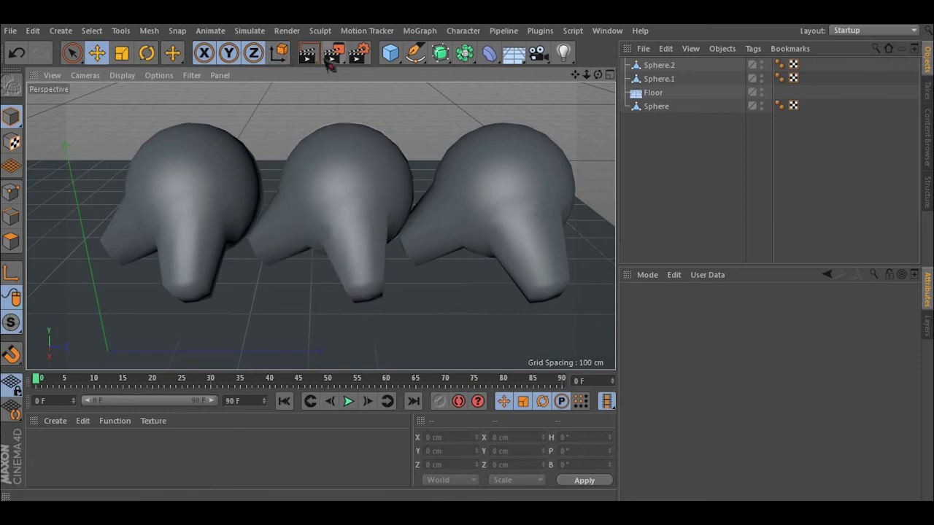
alt+drag(343, 223, 328, 230)
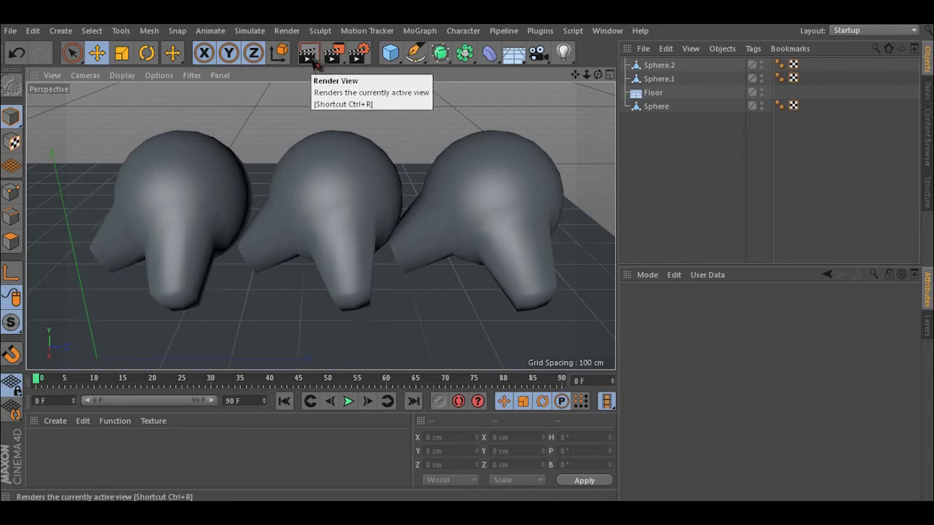
click(315, 63)
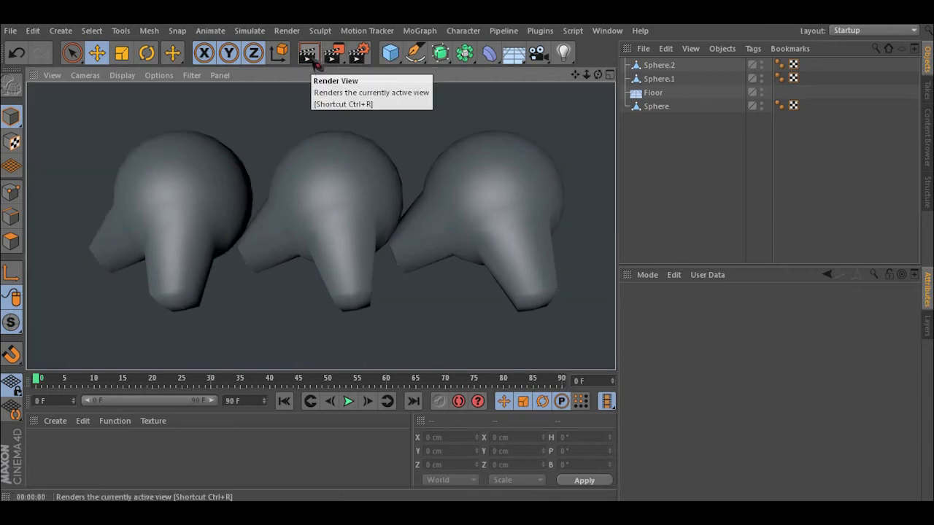
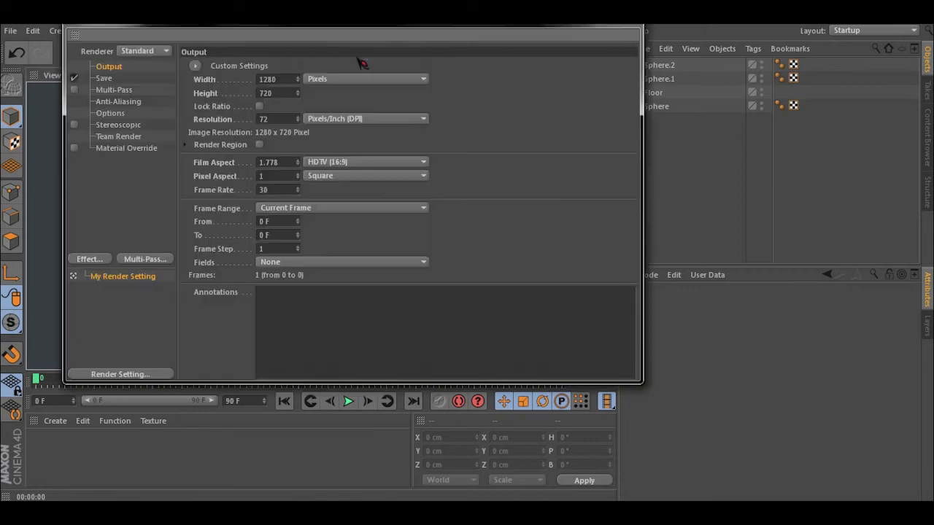
- Open the render settings and reposition their window so that all output options are visible
click(360, 55)
drag(367, 20, 446, 83)
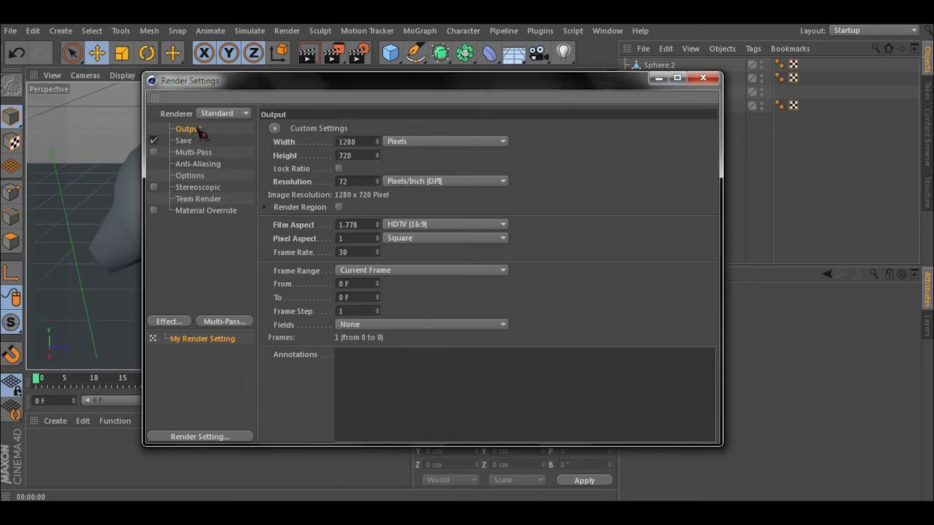
drag(235, 95, 242, 90)
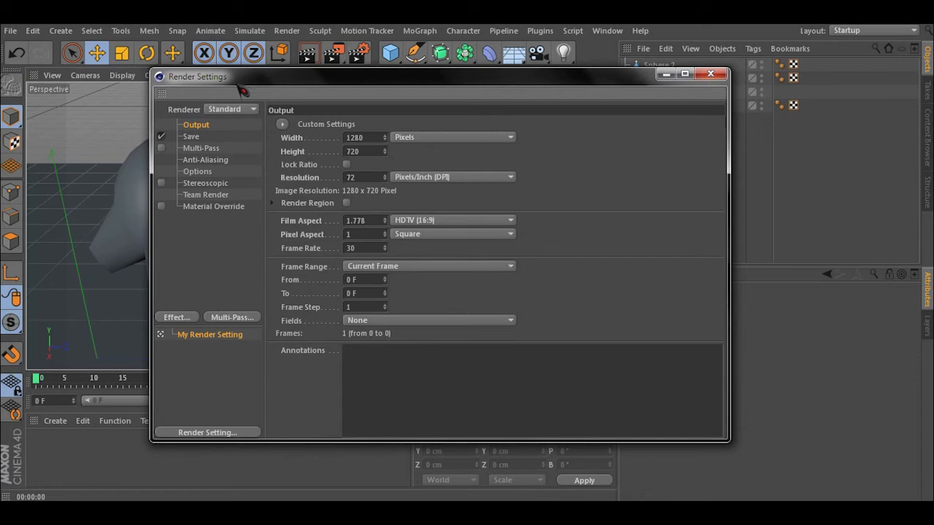
- Apply the 1024 x 768 screen preset to the render output
click(353, 137)
click(359, 151)
click(369, 137)
key(Tab)
click(282, 125)
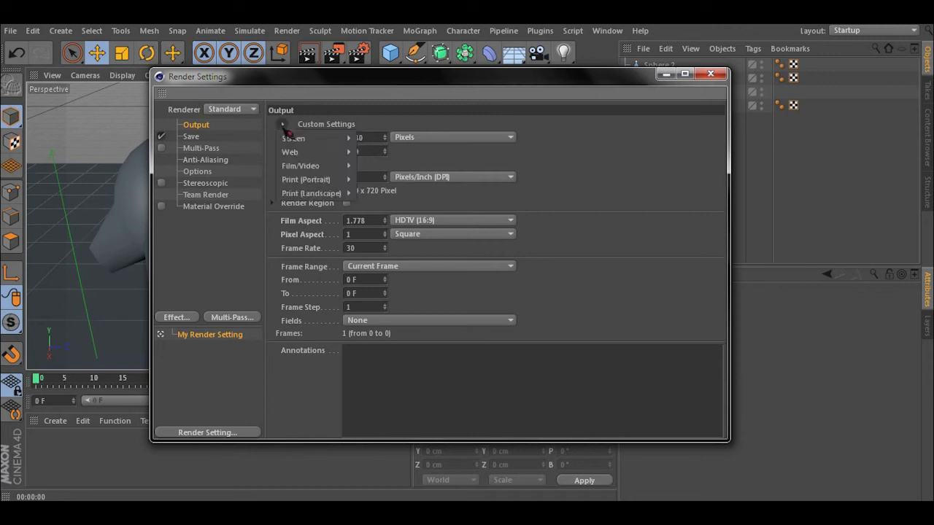
mouse_move(284, 138)
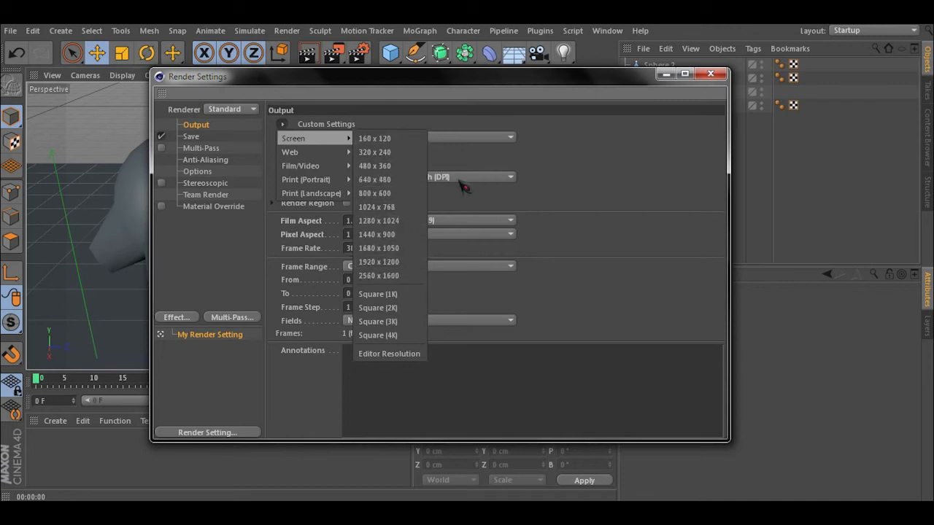
click(377, 207)
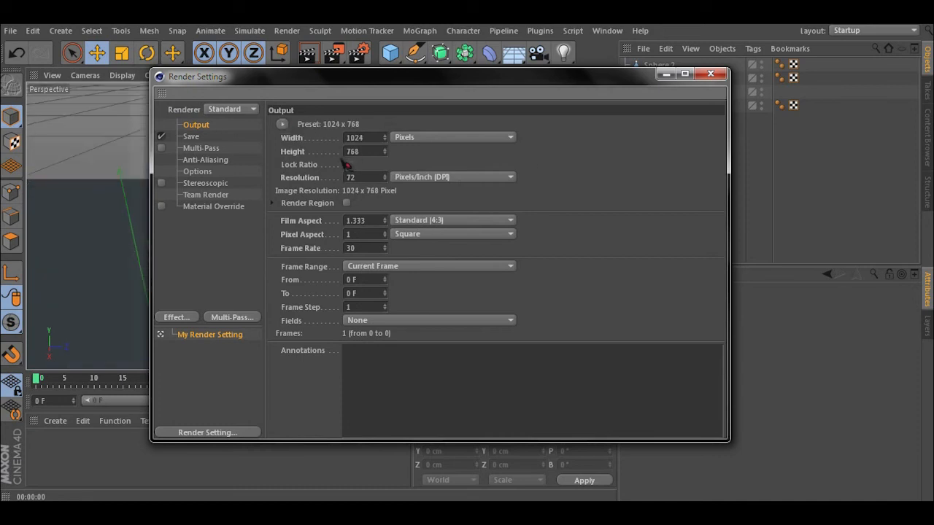
- Set the render output to 1920 pixels wide and 1080 pixels high
click(346, 164)
click(346, 165)
click(359, 137)
text(1920)
click(361, 153)
text(1080)
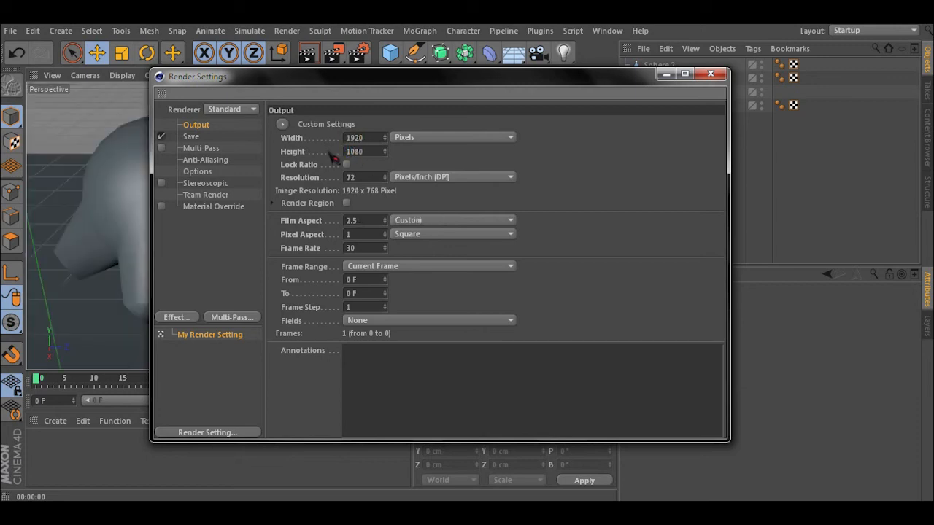
key(Return)
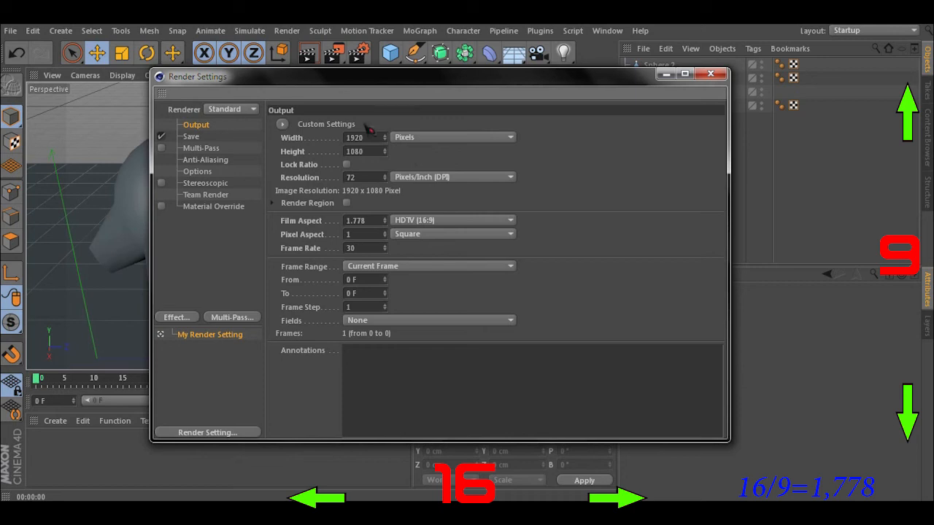
- Lock the output ratio and set the render width to 1600 pixels so the height scales proportionally
click(347, 167)
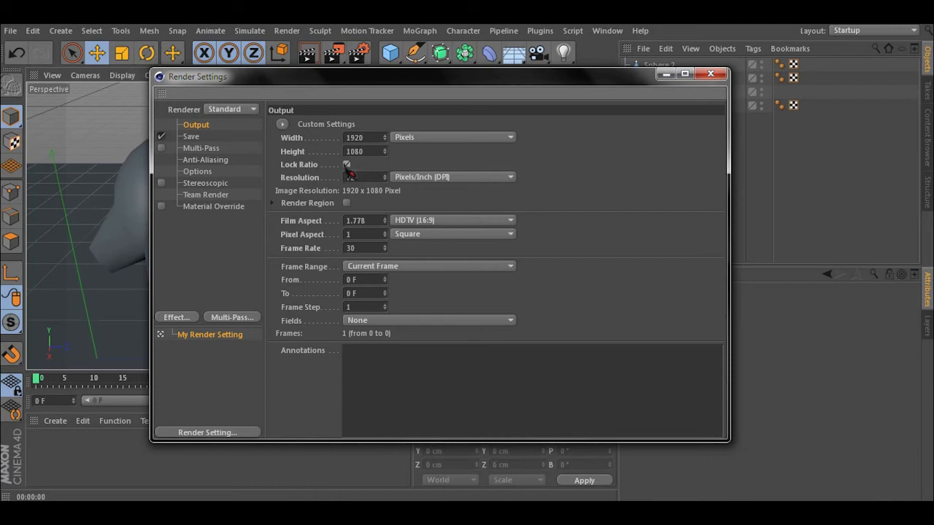
drag(374, 133, 322, 126)
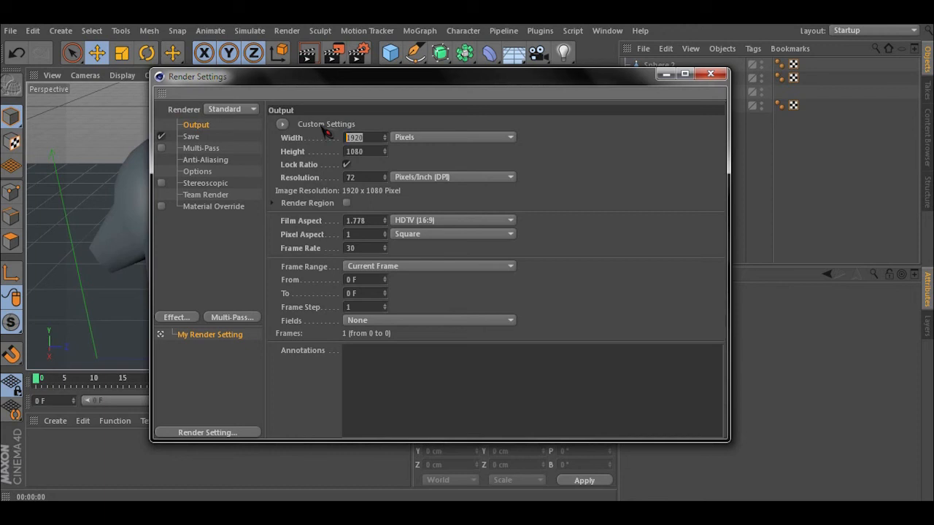
text(1600)
click(357, 152)
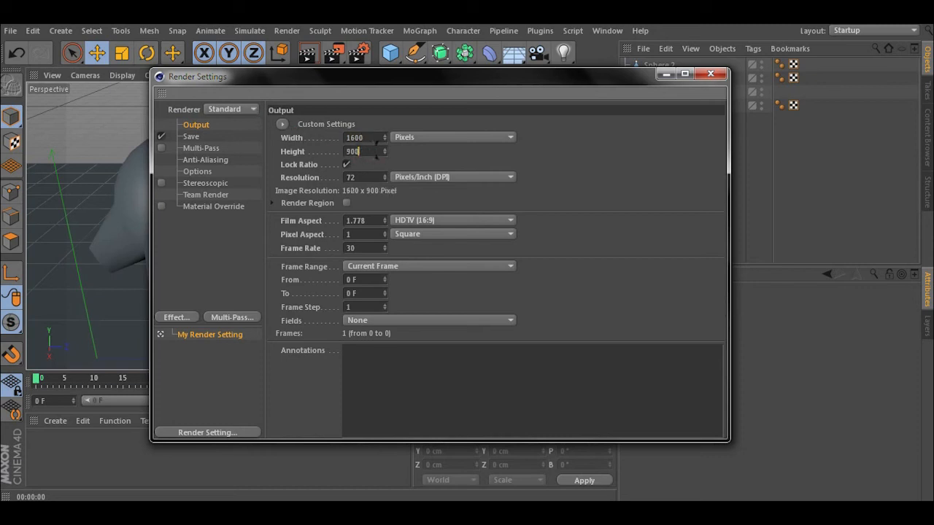
- Release the ratio lock and set the render output height to 1000 pixels, keeping the frame rate at 30
double_click(355, 137)
click(355, 137)
click(348, 151)
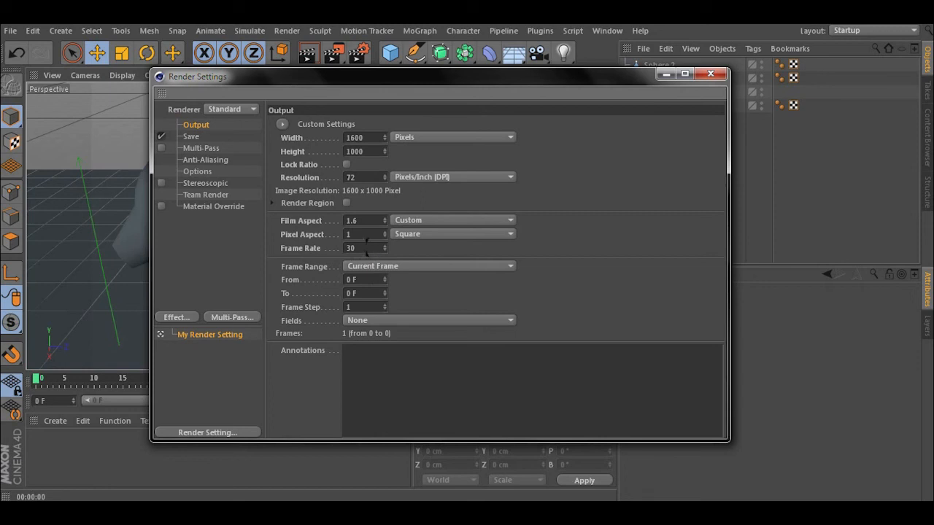
double_click(350, 248)
click(548, 234)
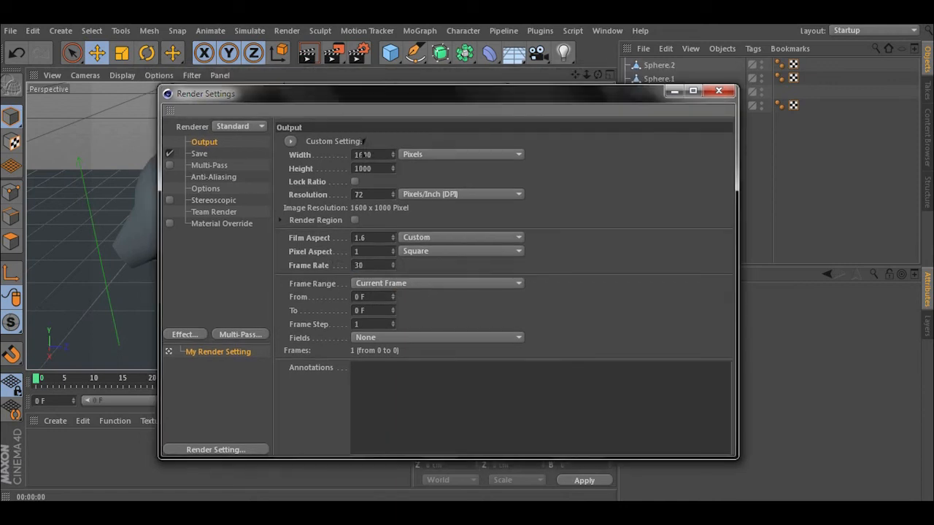
- Set the render output to 1280 x 720 pixels, keeping the resolution at 72 pixels per inch
double_click(365, 155)
text(1280)
key(Tab)
text(720)
key(Return)
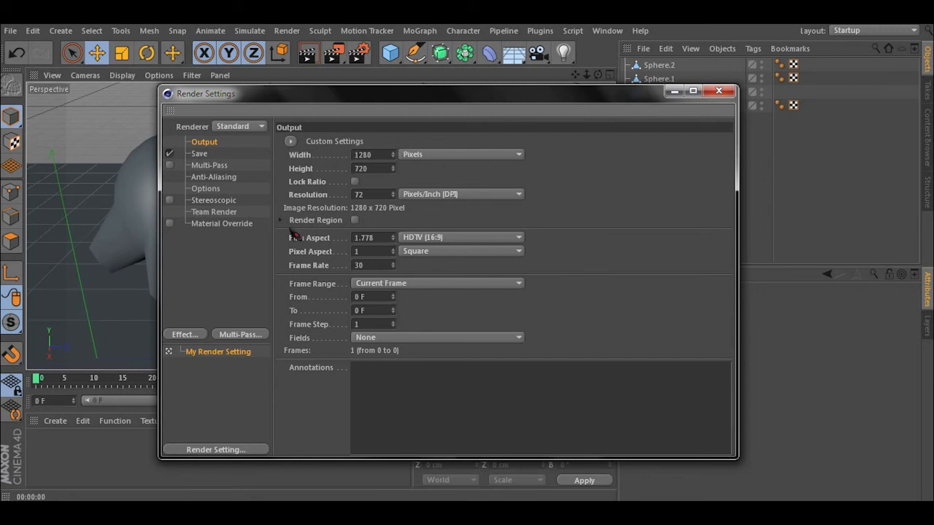
click(375, 196)
click(580, 190)
drag(421, 100, 452, 110)
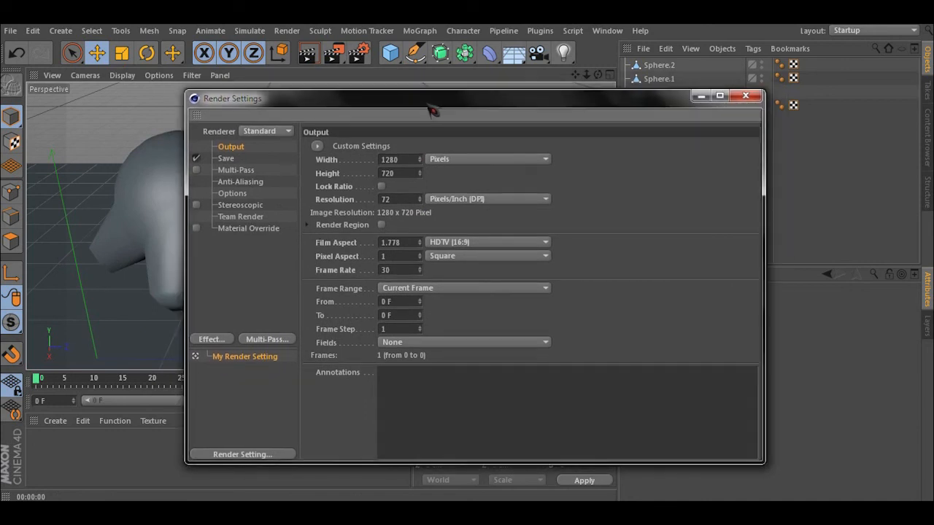
- Enable saving of the regular image and set its output file to tutorial01 in the Tutorial 01 Introdução folder
click(227, 158)
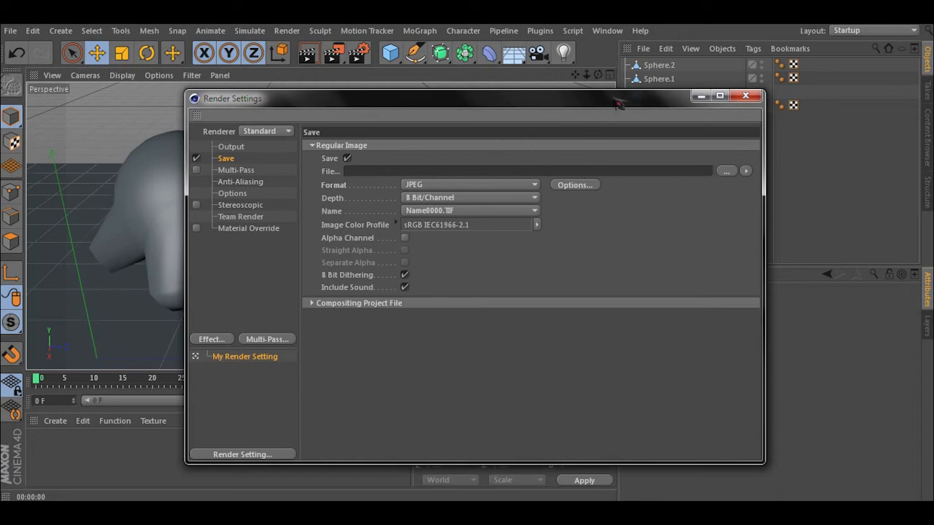
click(347, 158)
click(348, 158)
click(726, 171)
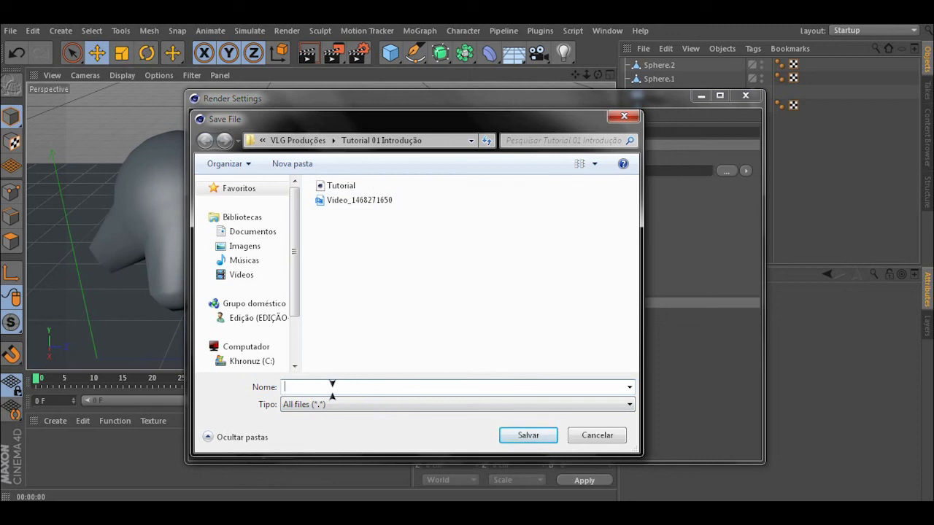
text(tutorial)
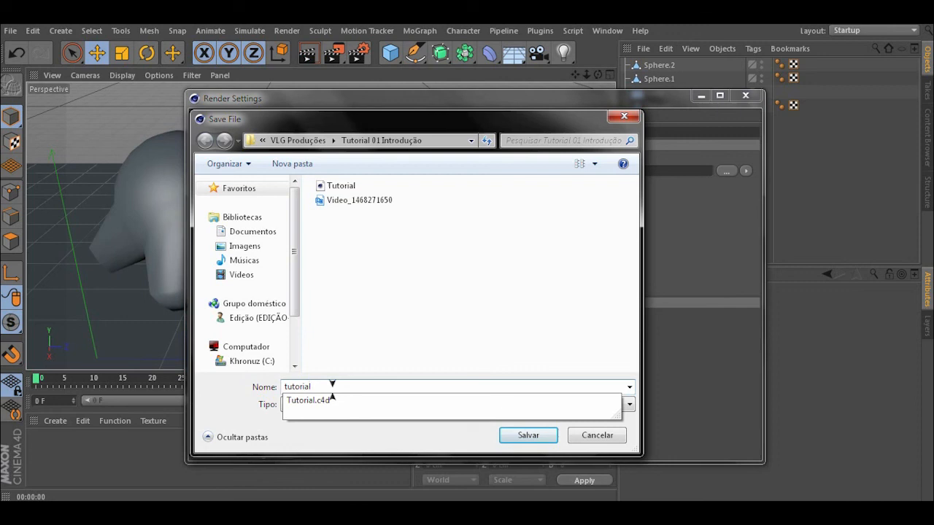
text(01)
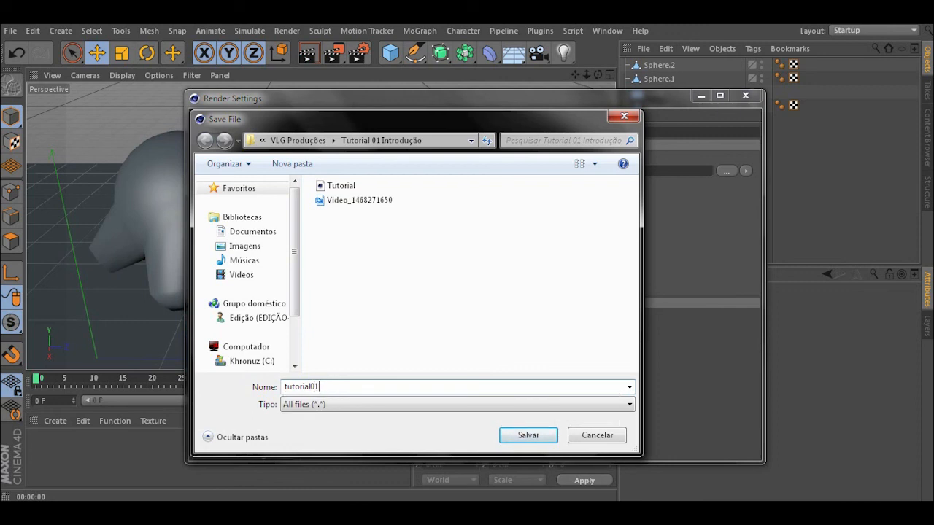
click(521, 438)
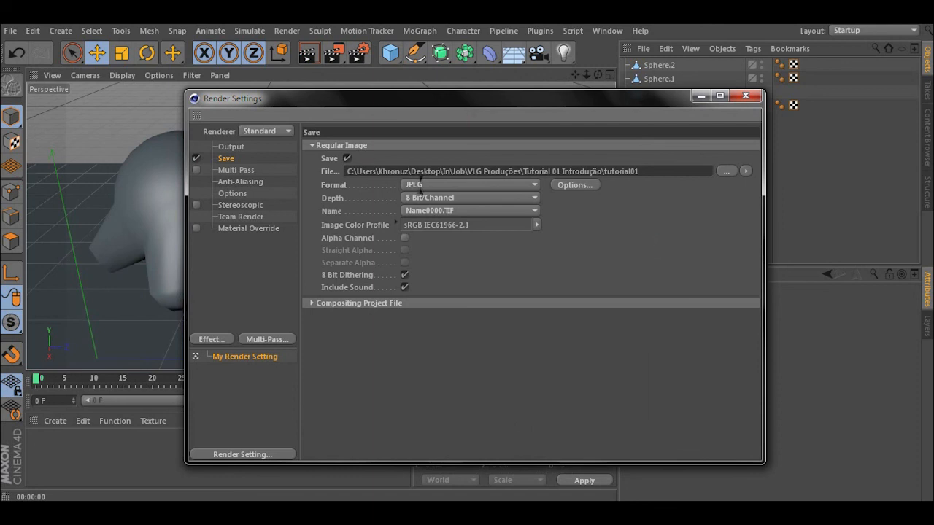
- Examine the image and movie file formats available for saving the render, leaving JPEG selected
click(421, 186)
click(544, 204)
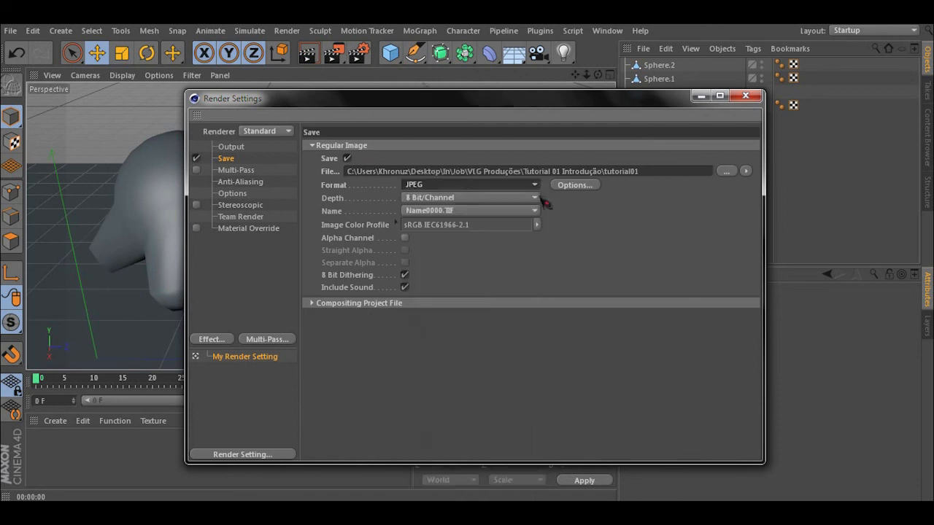
click(420, 184)
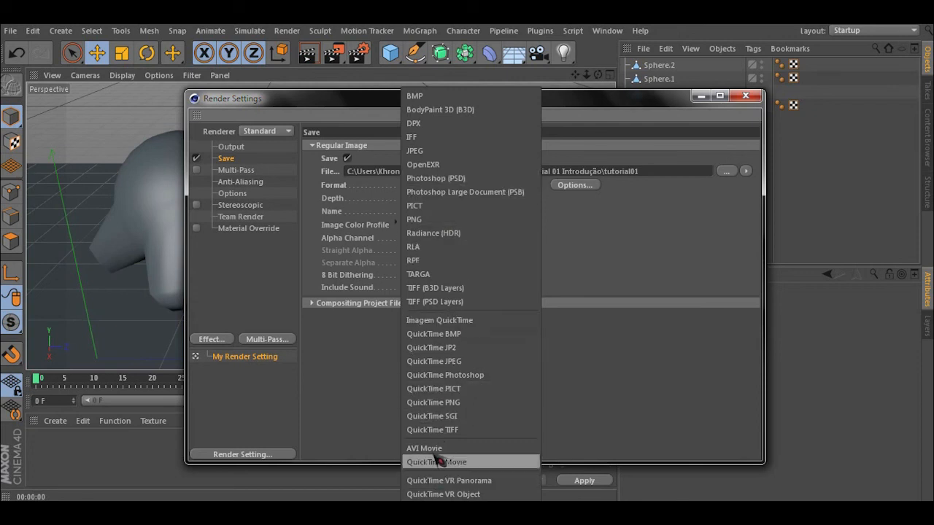
- Set the render anti-aliasing to Best, keeping the minimum level at 1x1 and the maximum level at 4x4
click(236, 170)
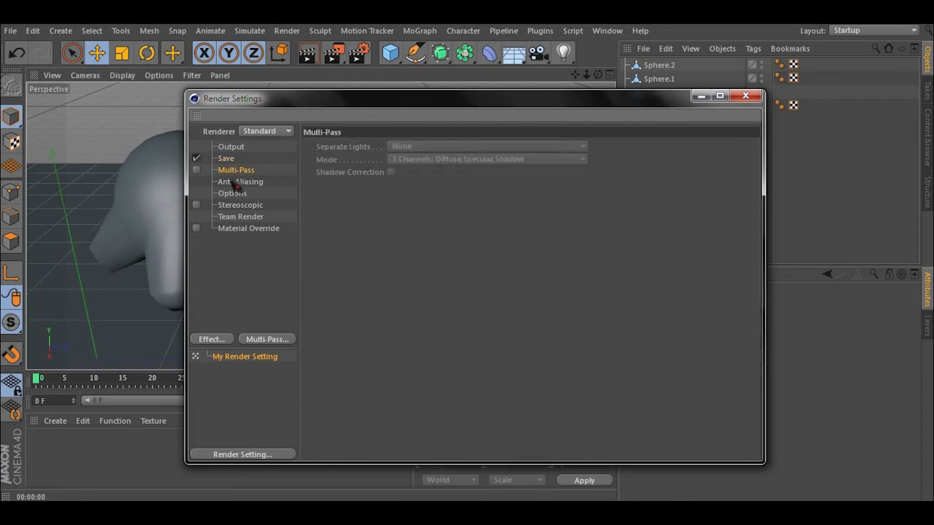
click(240, 182)
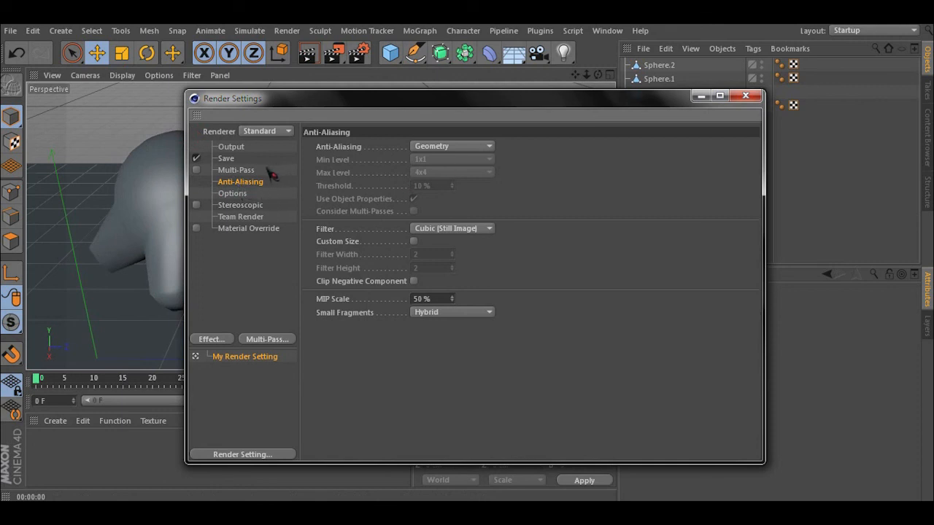
click(448, 148)
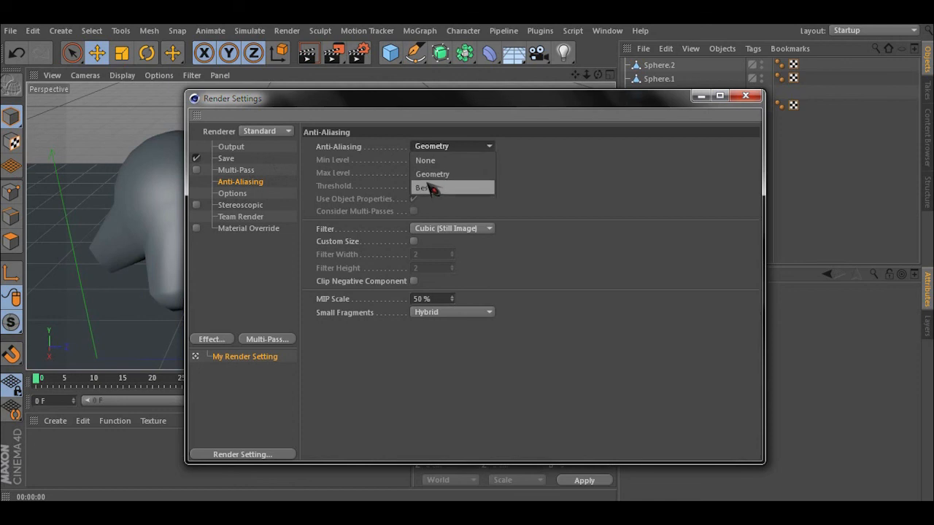
click(426, 188)
click(456, 165)
click(445, 172)
click(446, 173)
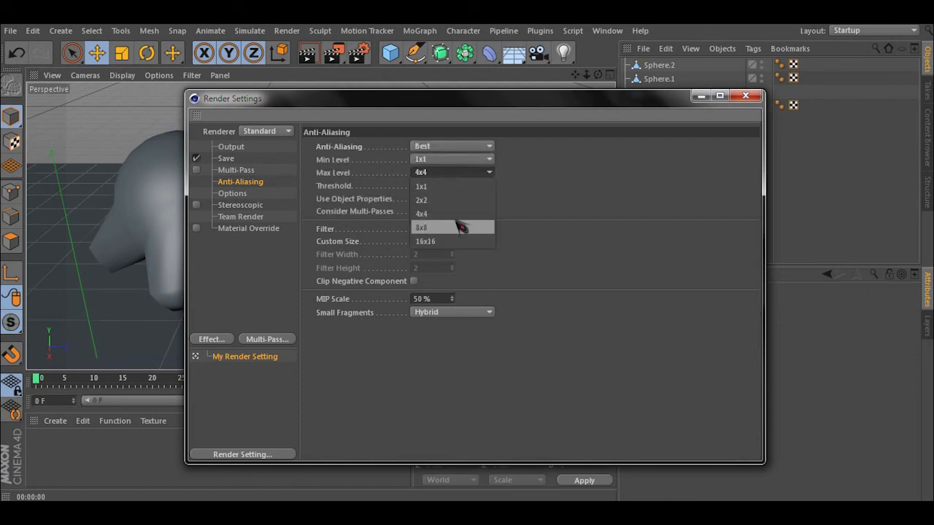
click(534, 184)
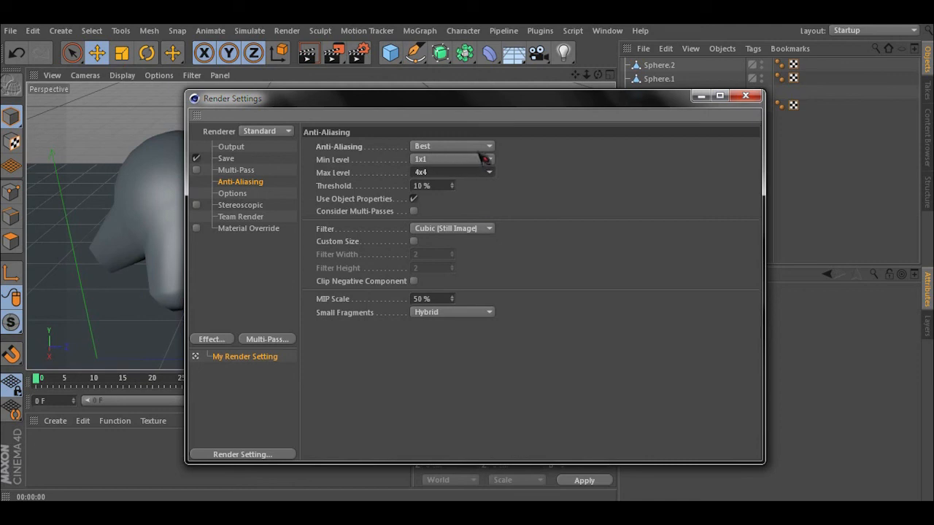
click(464, 148)
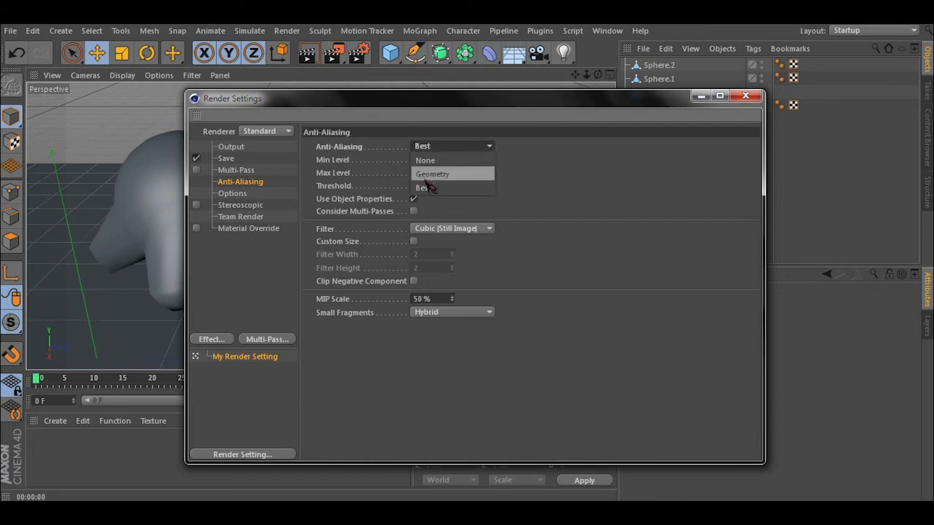
- Review the Options, Output and Save pages of the render settings and close the settings window
click(240, 193)
click(239, 252)
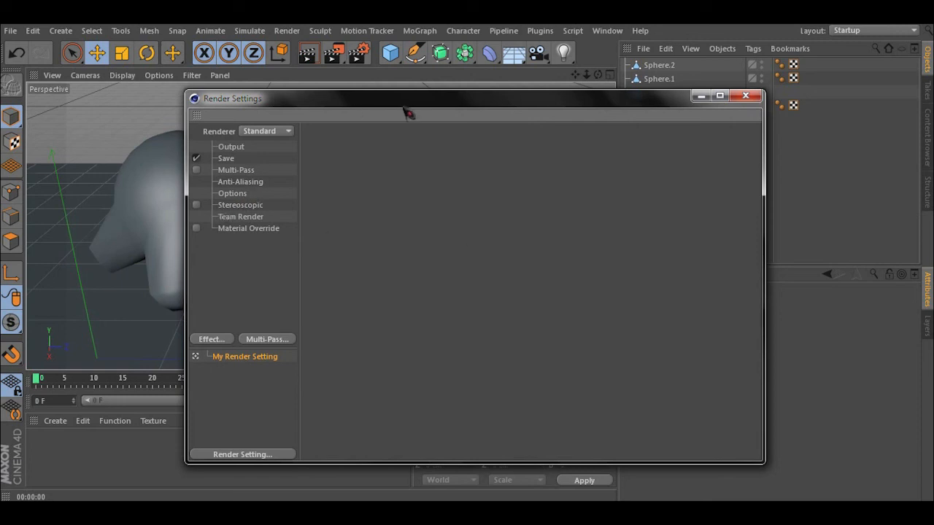
click(233, 148)
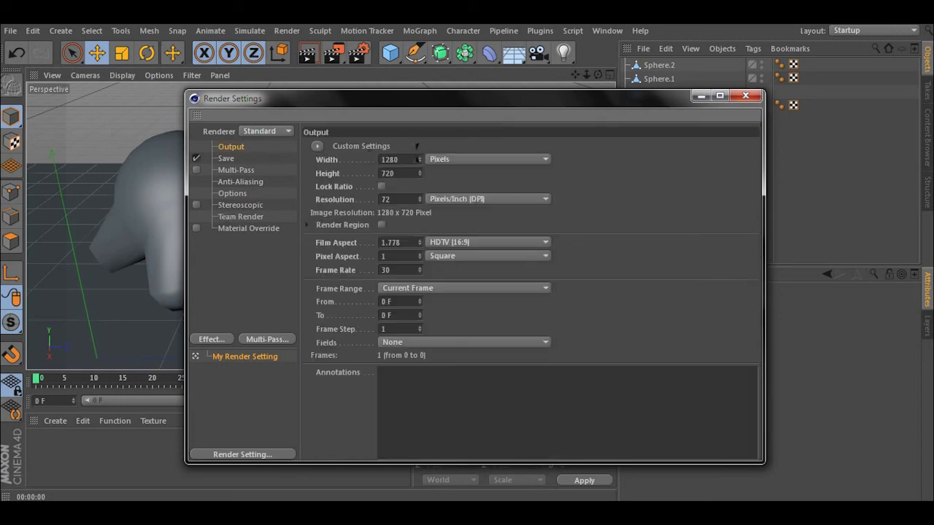
click(226, 159)
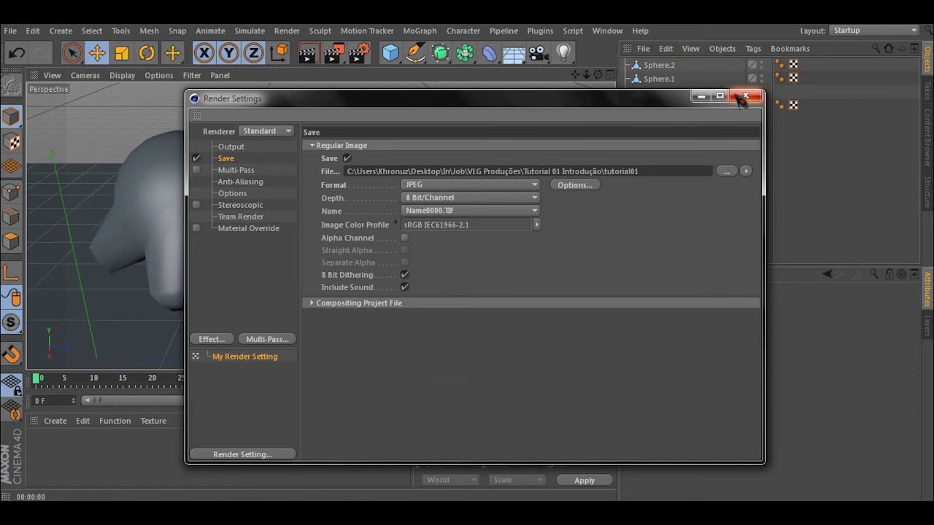
drag(596, 106, 558, 109)
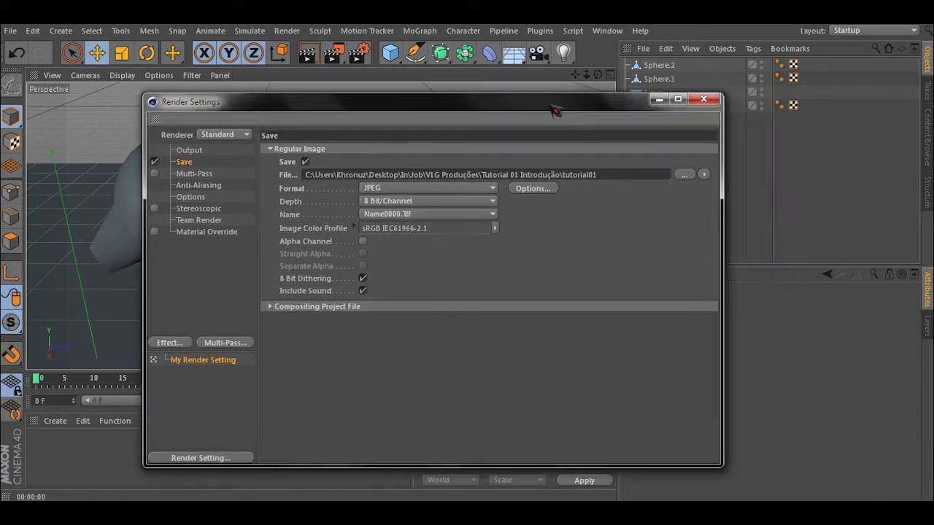
click(197, 151)
click(196, 164)
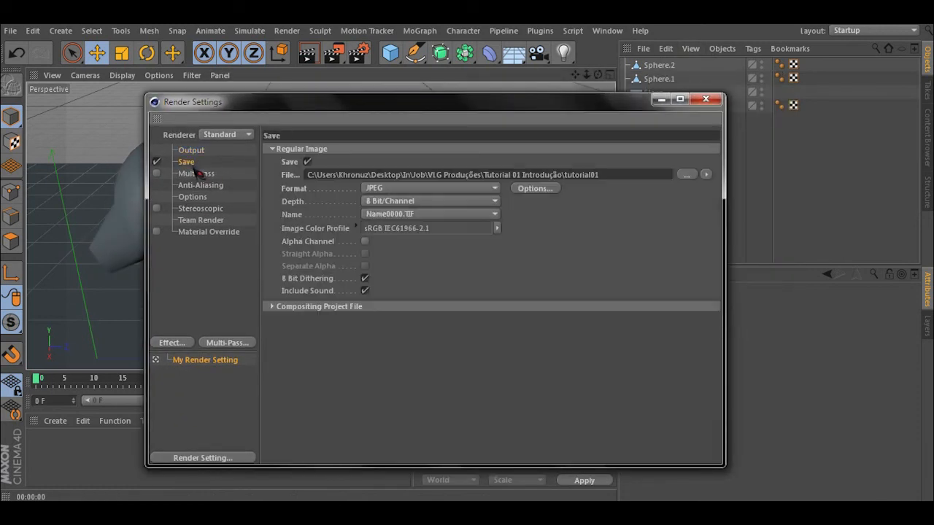
click(706, 99)
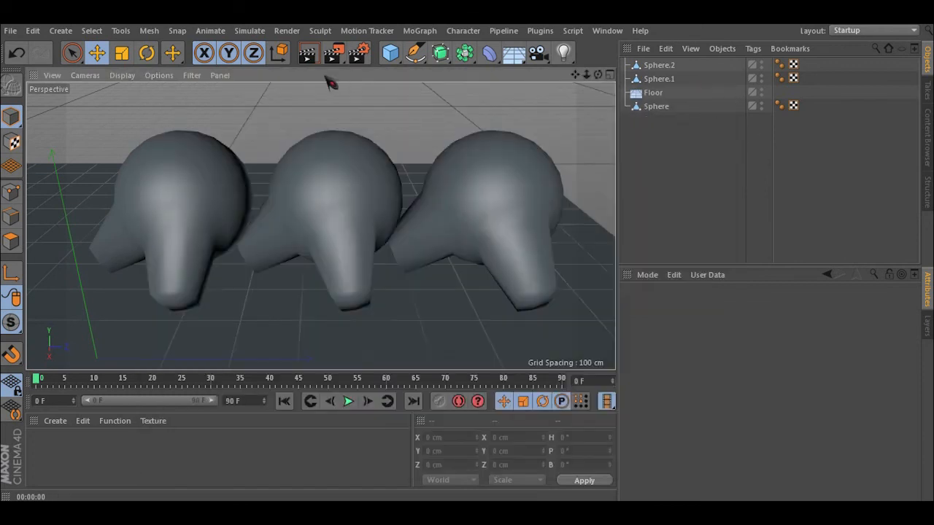
- Render the scene to the Picture Viewer and inspect the three deformed spheres up close in the tutorial01.jpg result
click(334, 52)
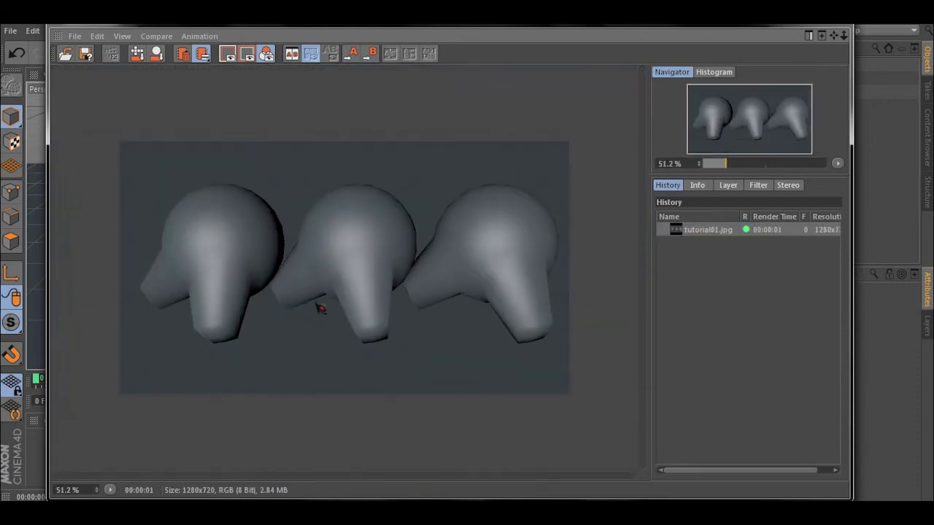
scroll(320, 308, up, 3)
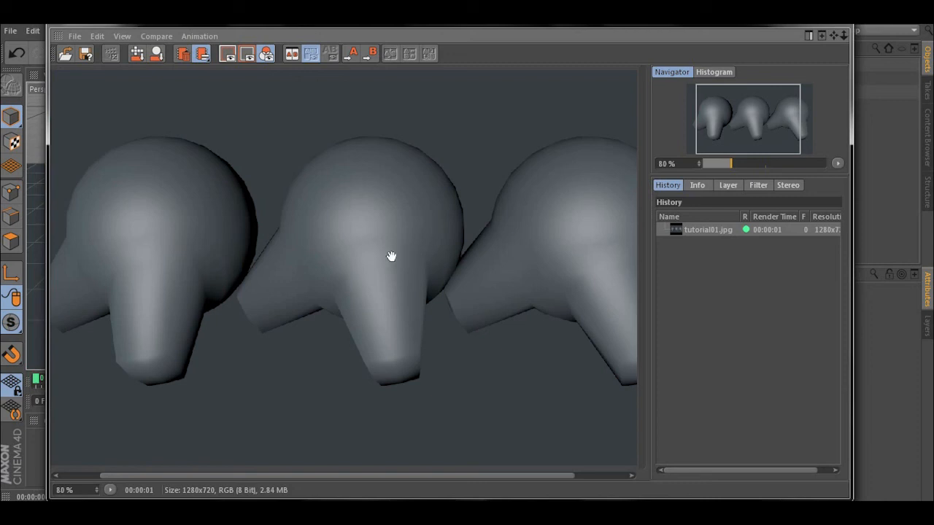
scroll(339, 277, down, 1)
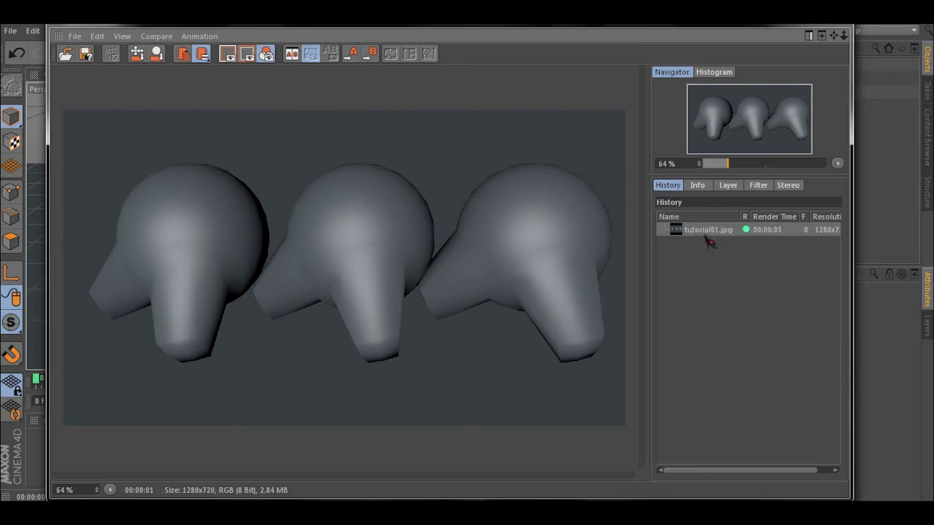
click(680, 239)
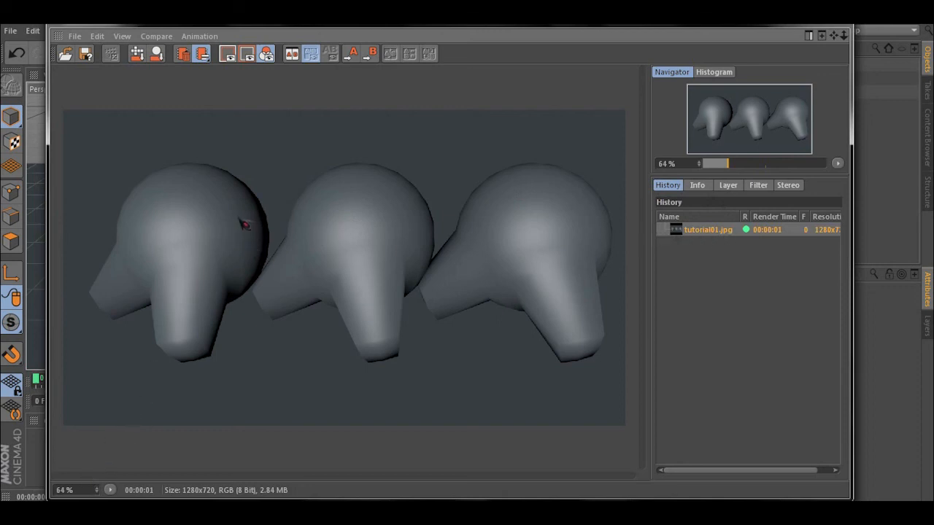
scroll(245, 225, up, 2)
drag(133, 265, 104, 115)
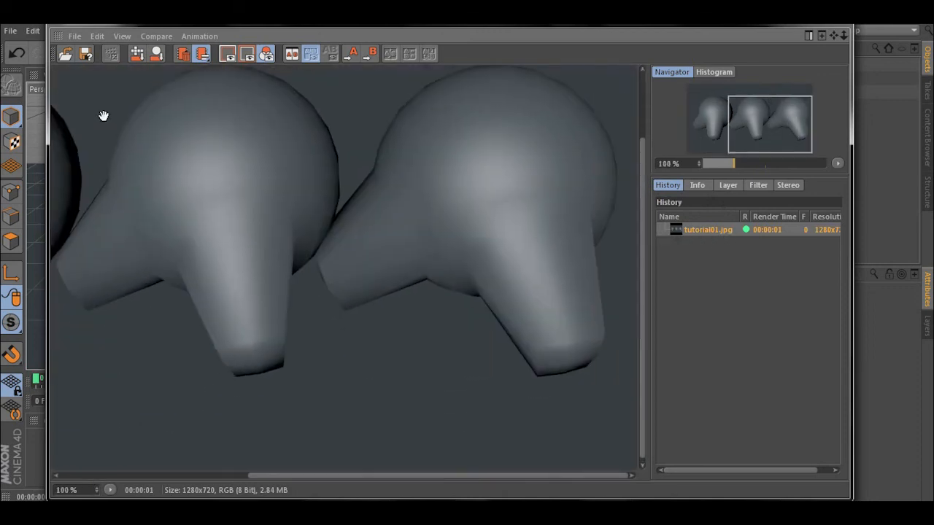
drag(375, 158, 395, 165)
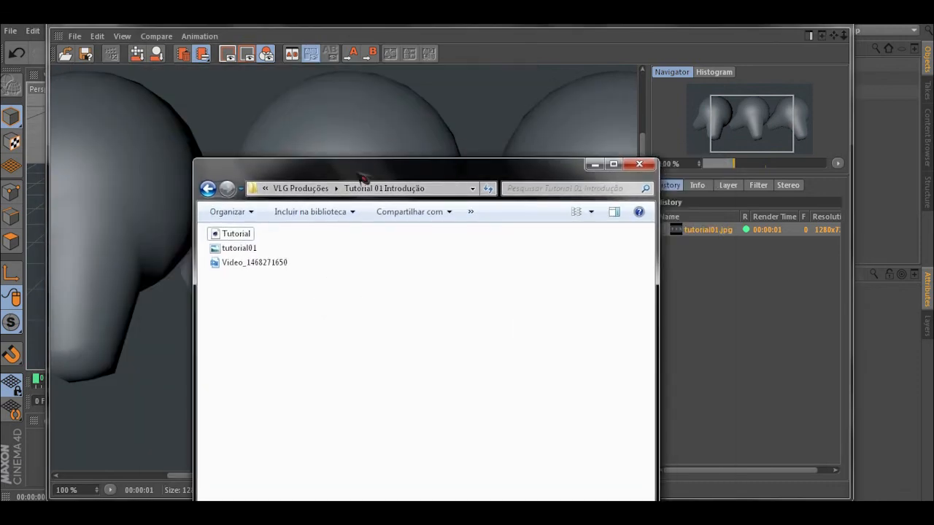
- View the saved tutorial01 image from the Tutorial 01 Introdução folder at actual size and close the image viewer
drag(355, 170, 333, 137)
click(210, 217)
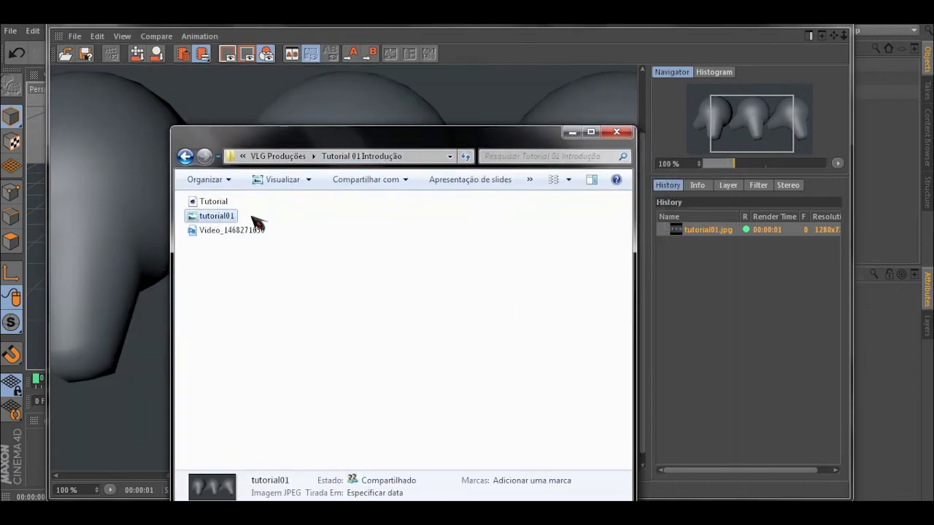
double_click(230, 225)
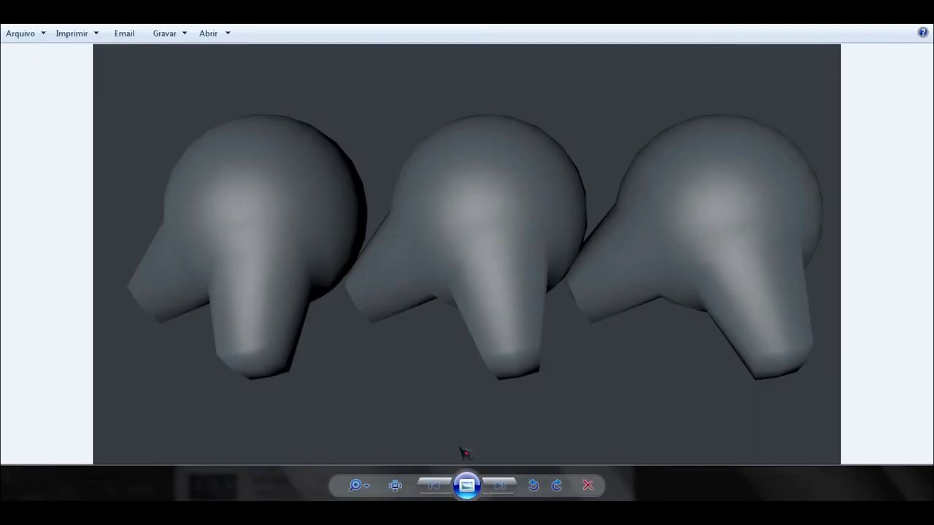
click(395, 485)
drag(309, 265, 475, 234)
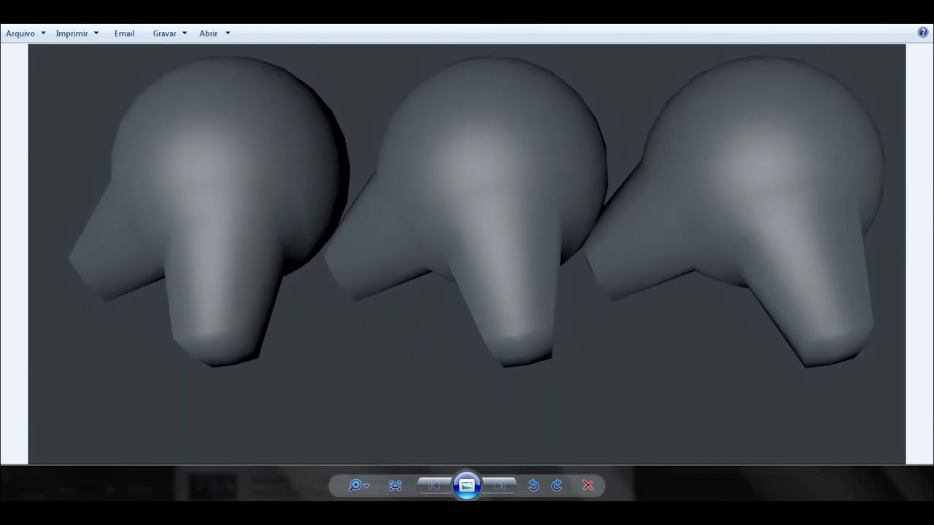
click(919, 16)
- Locate the Tutorial project file in the Tutorial 01 Introdução folder and return to the Cinema 4D scene
drag(331, 134, 431, 120)
click(326, 188)
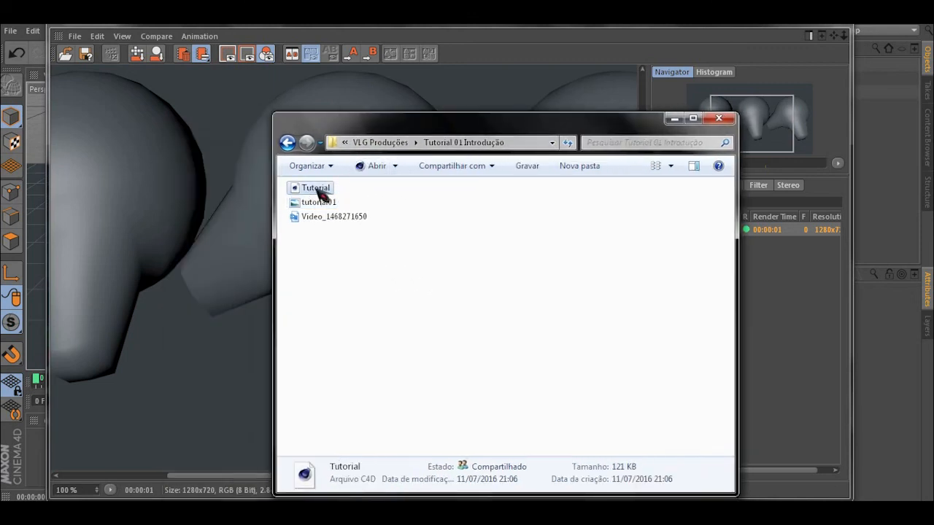
click(443, 208)
click(321, 190)
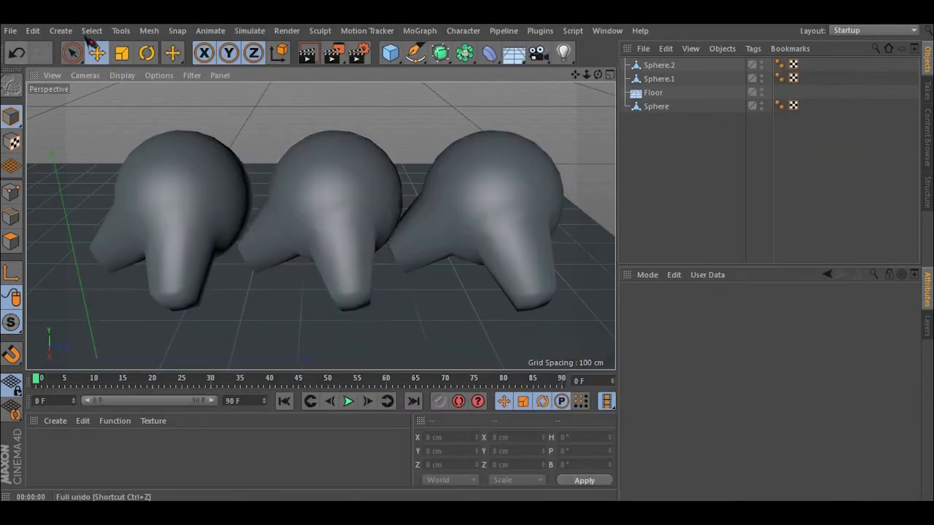
click(313, 188)
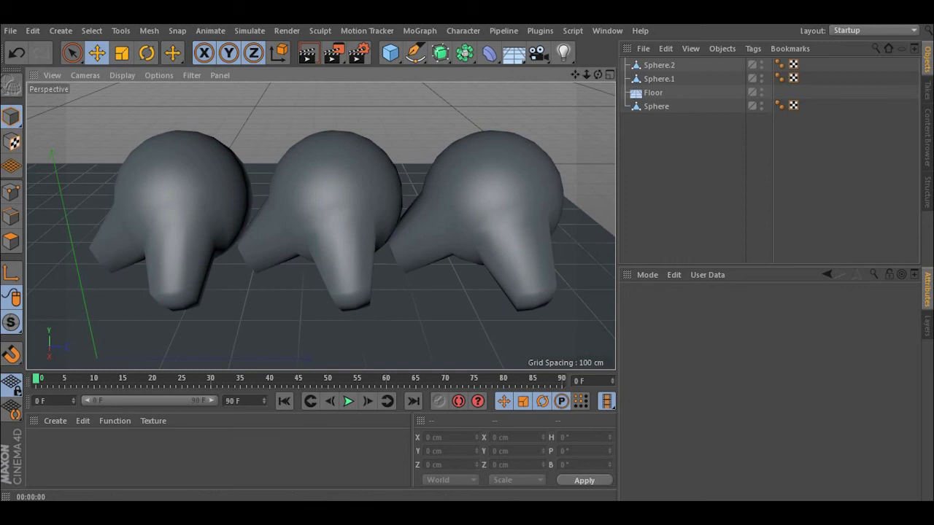
- Save the project as Tutorial in the Tutorial 01 Introdução folder, replacing the existing file
click(11, 31)
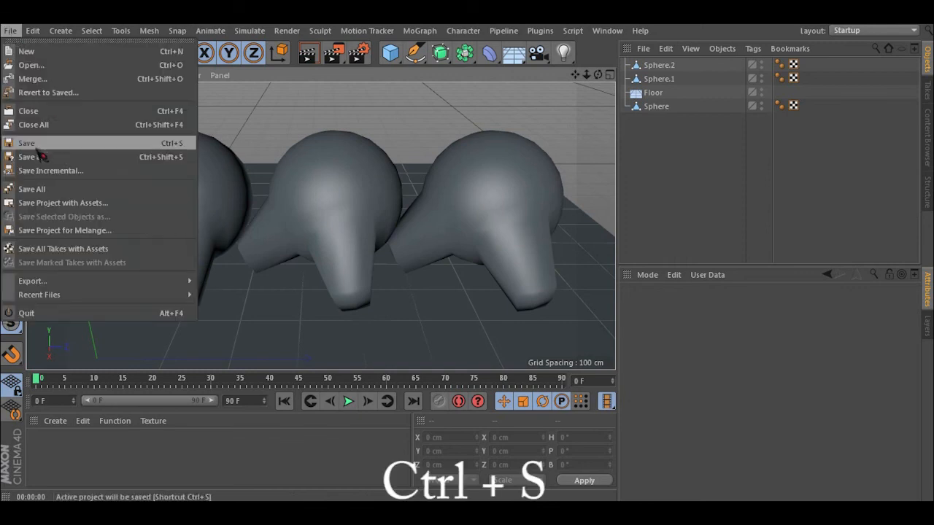
click(32, 147)
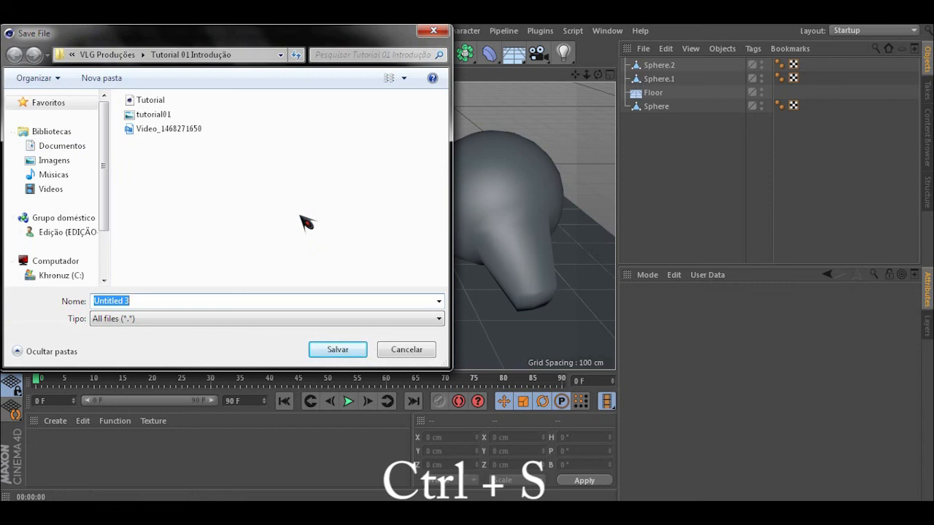
click(151, 102)
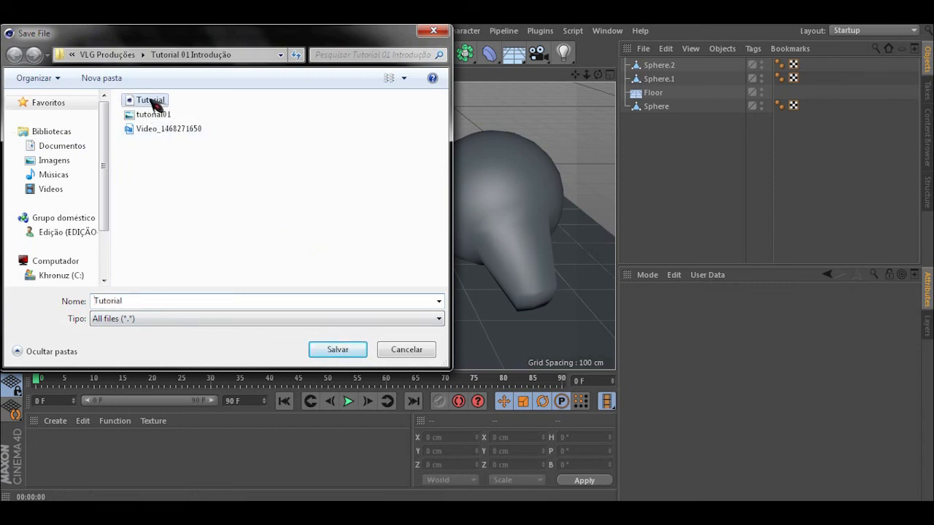
click(335, 350)
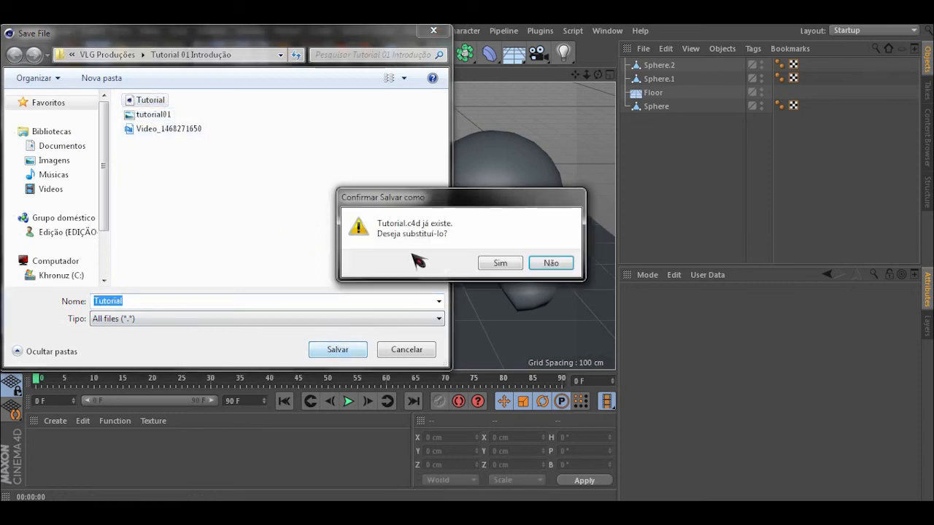
click(501, 266)
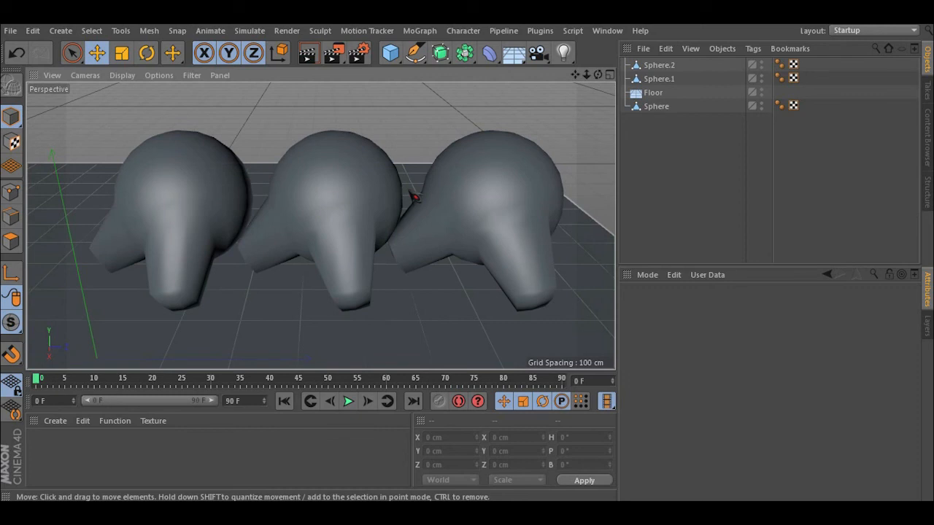
scroll(378, 227, up, 1)
alt+drag(410, 233, 325, 232)
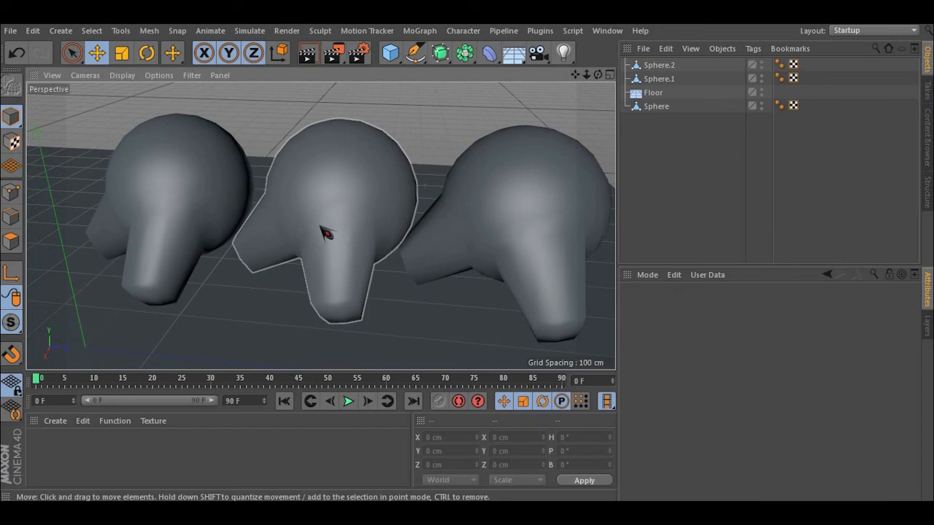
alt+drag(332, 261, 375, 215)
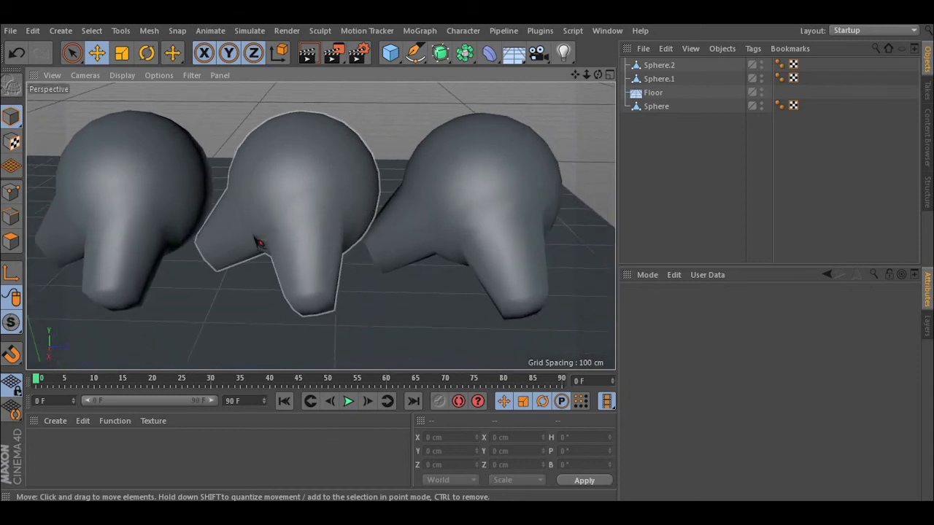
scroll(286, 224, down, 2)
alt+drag(271, 224, 309, 217)
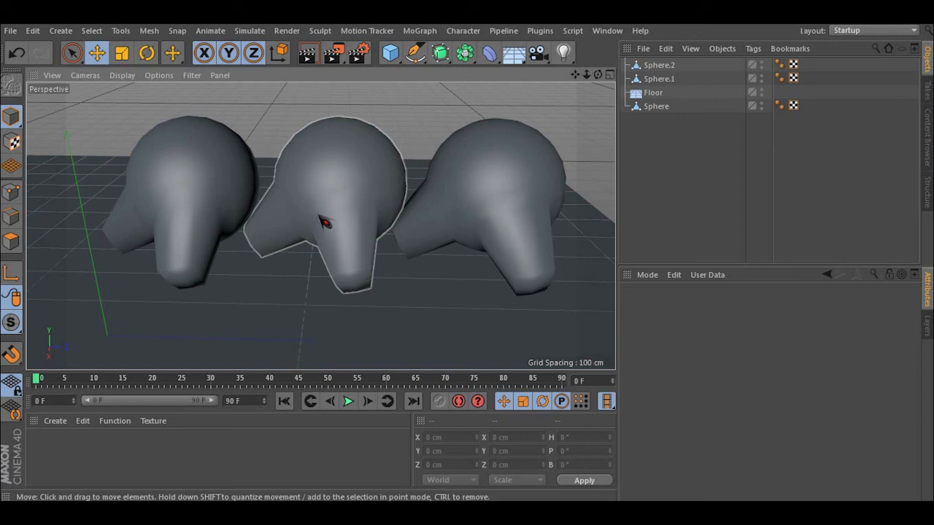
click(307, 53)
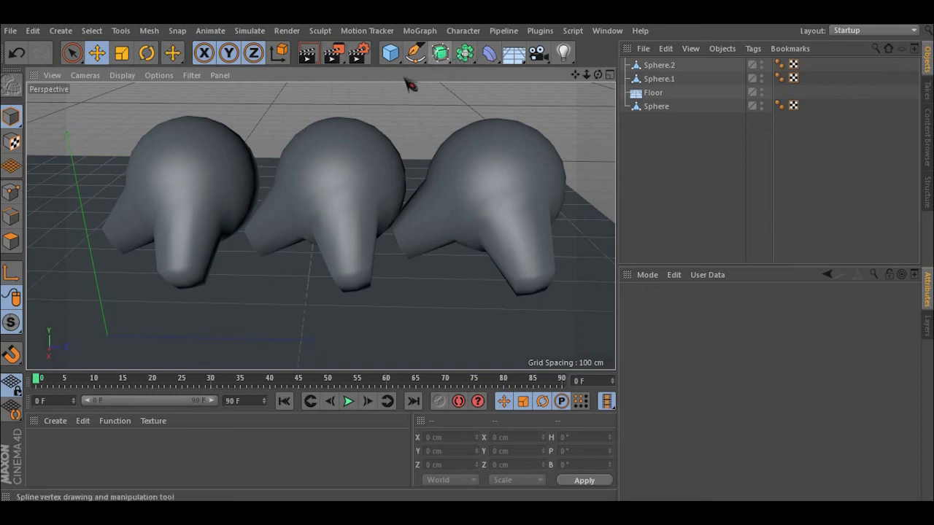
click(440, 52)
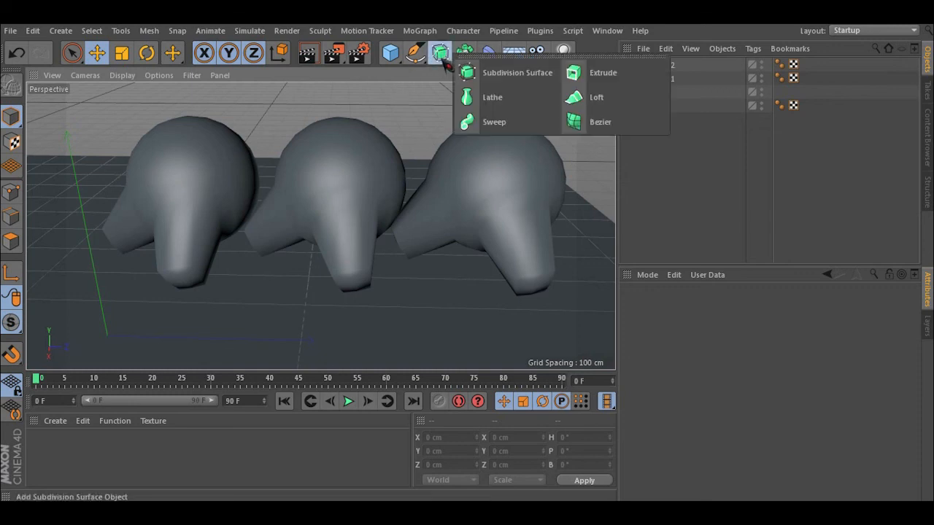
click(726, 194)
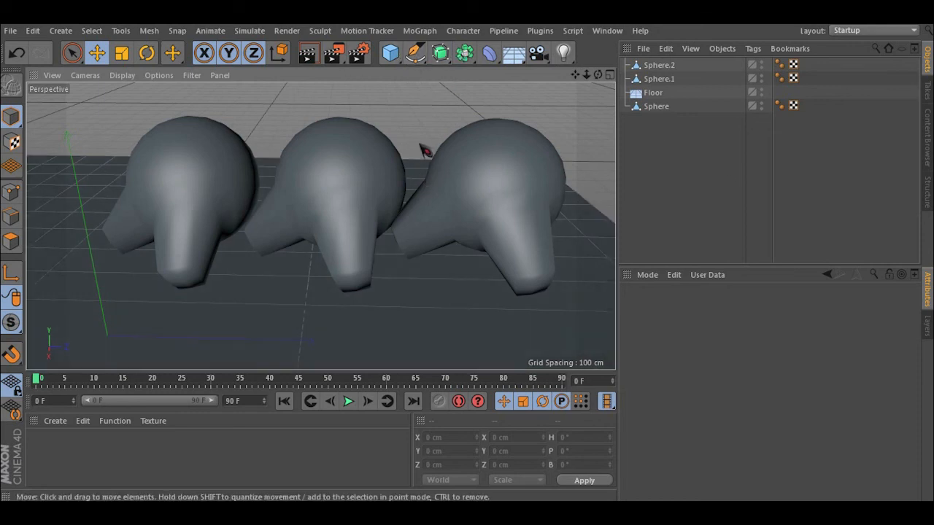
click(329, 153)
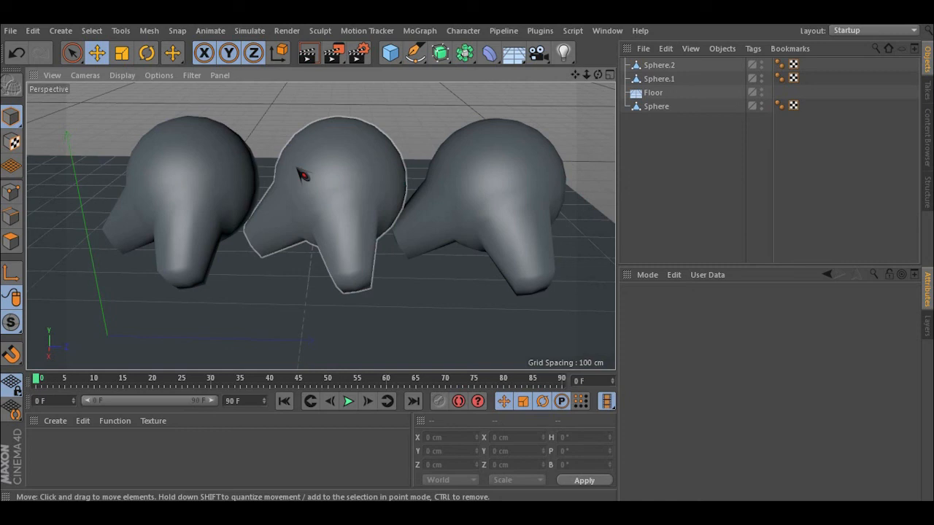
click(276, 168)
alt+drag(299, 162, 321, 226)
mouse_move(290, 178)
alt+mouse_down()
mouse_move(303, 173)
mouse_move(295, 175)
alt+mouse_up()
click(299, 181)
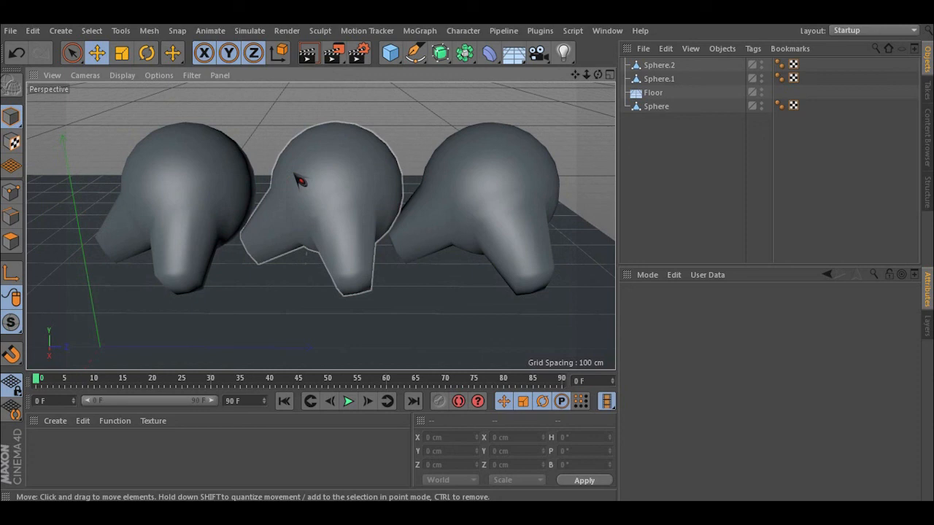